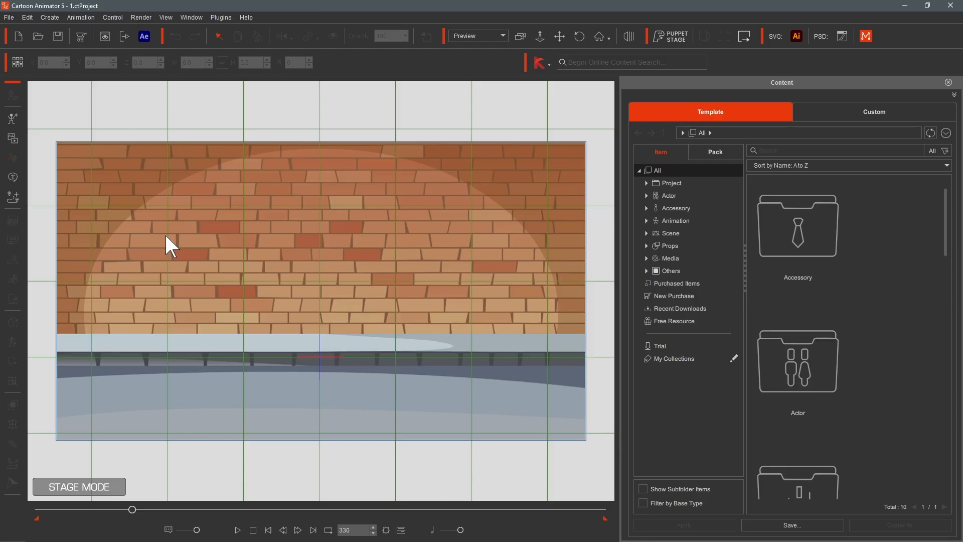
- Start a new project and browse the Cartoon Animator marketplace's categories and featured assets in the browser
left_click(18, 37)
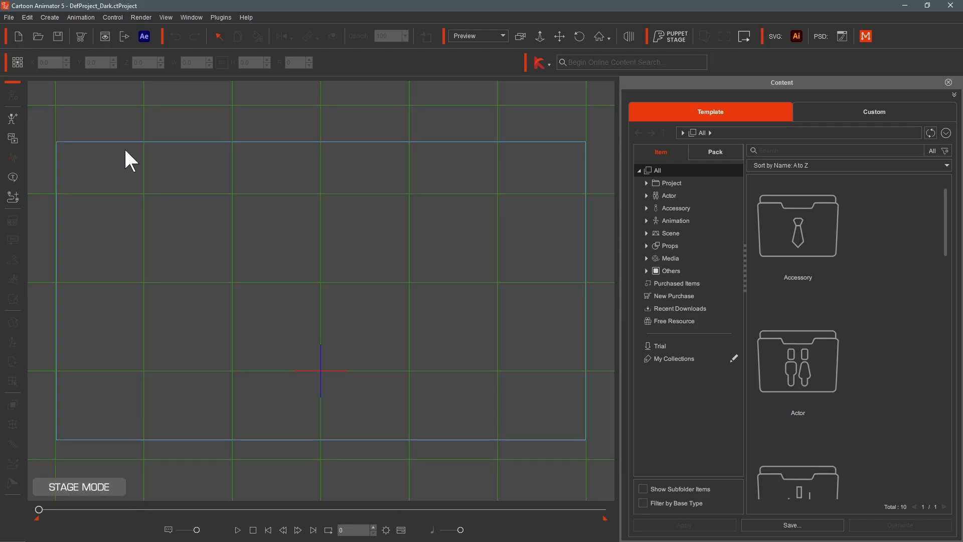
left_click(79, 38)
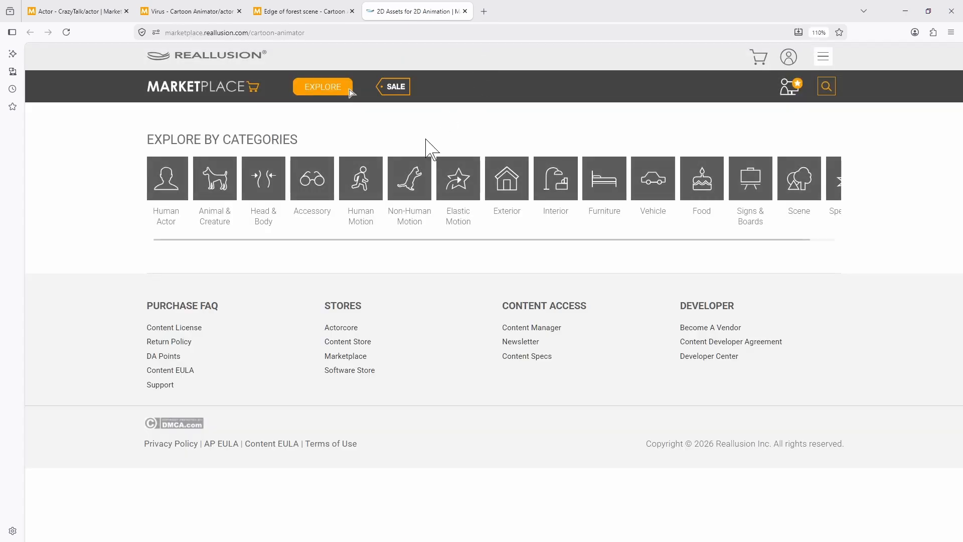
scroll(416, 249, "down", 10)
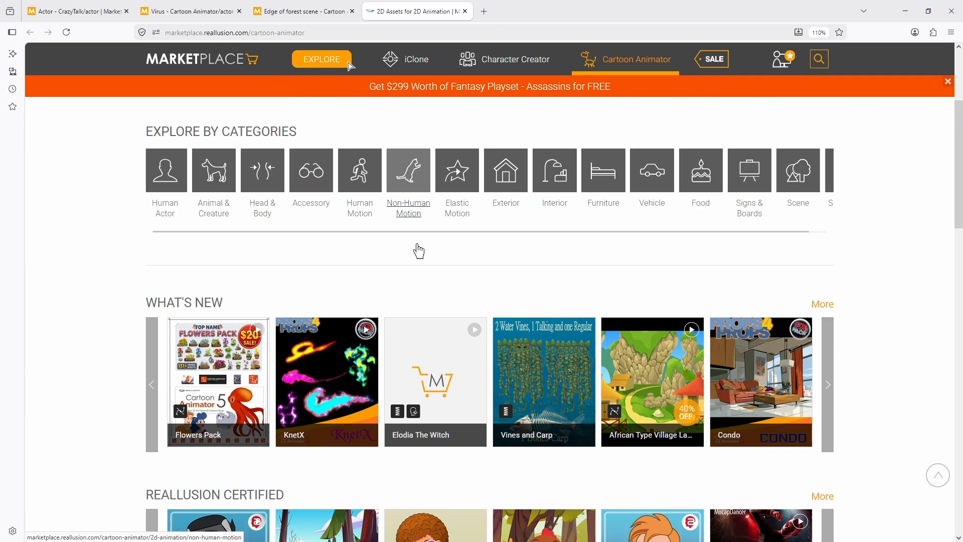
scroll(418, 243, "down", 3)
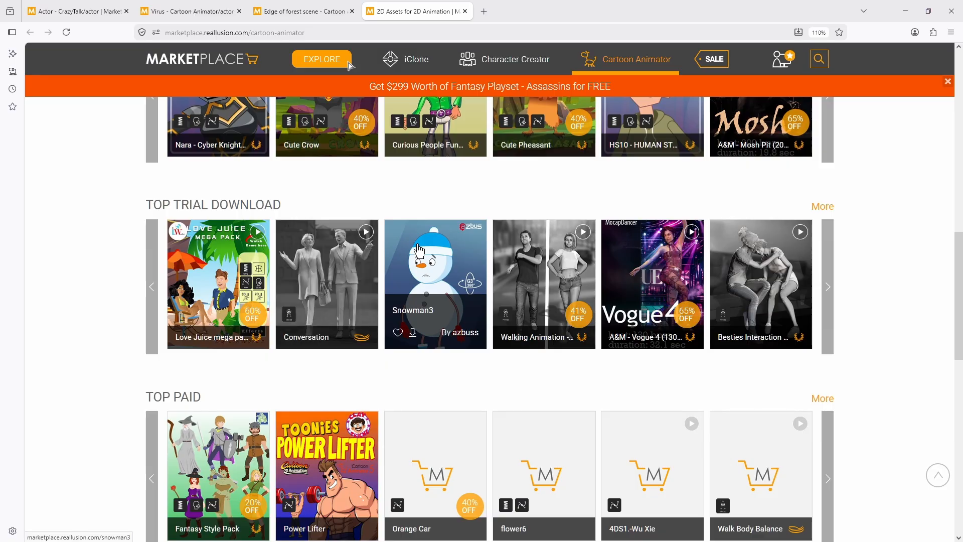
scroll(417, 244, "down", 10)
scroll(420, 250, "up", 15)
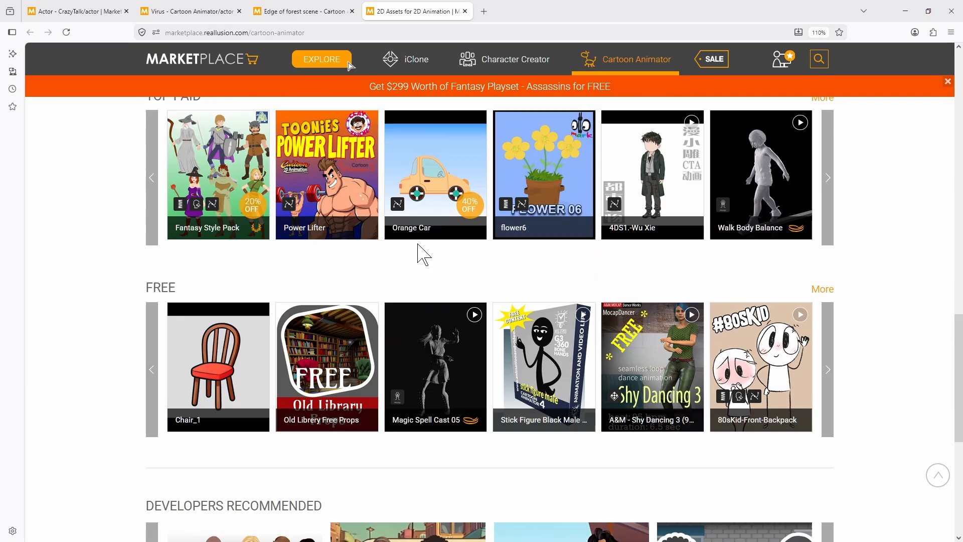
scroll(422, 251, "up", 15)
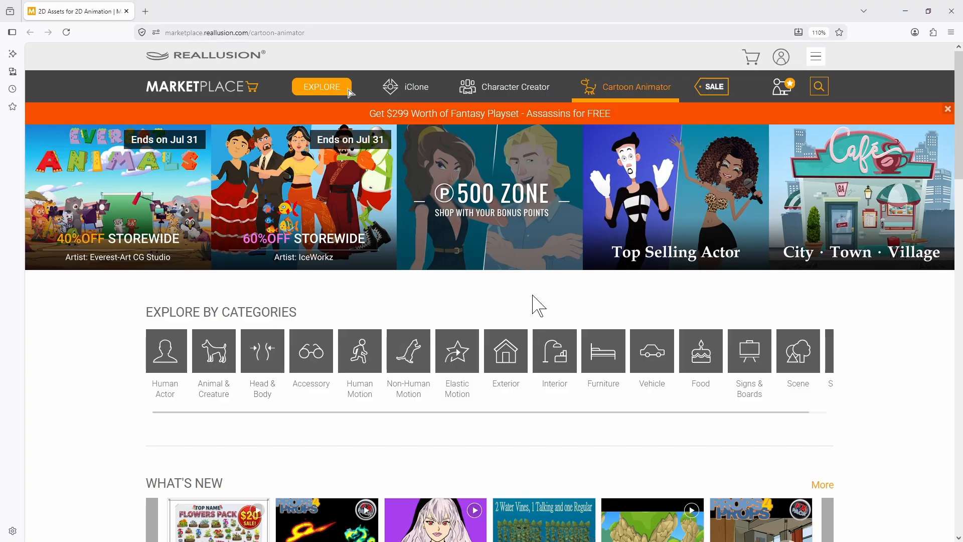
scroll(533, 301, "down", 10)
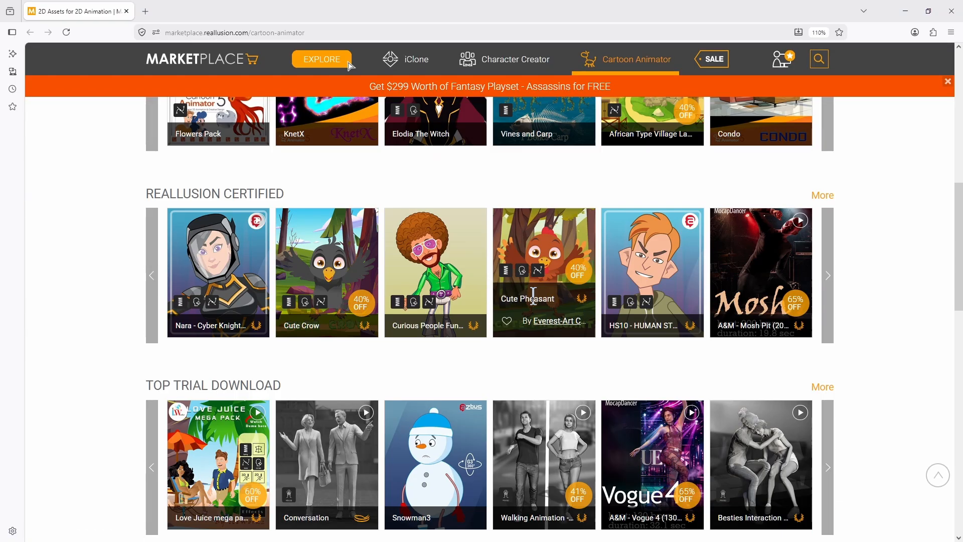
scroll(533, 296, "up", 12)
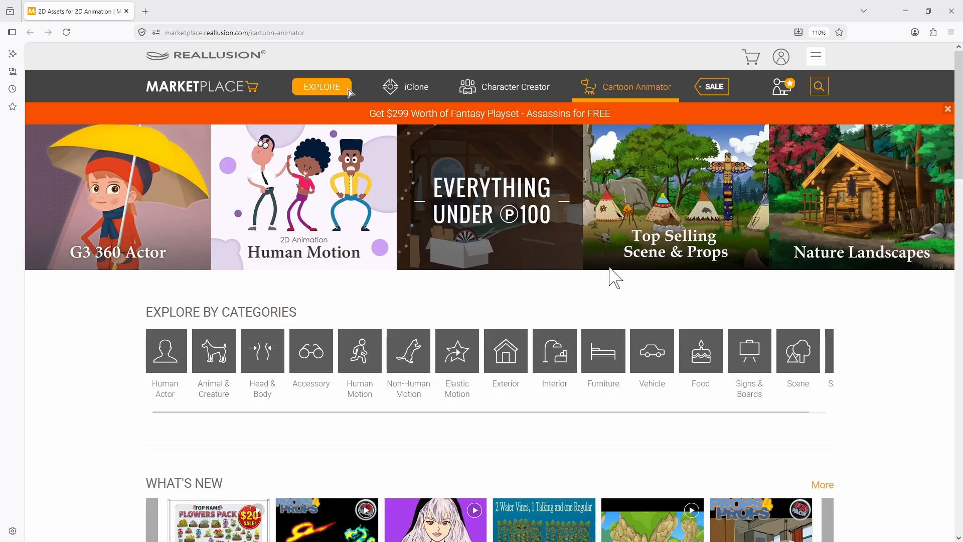
left_click(951, 11)
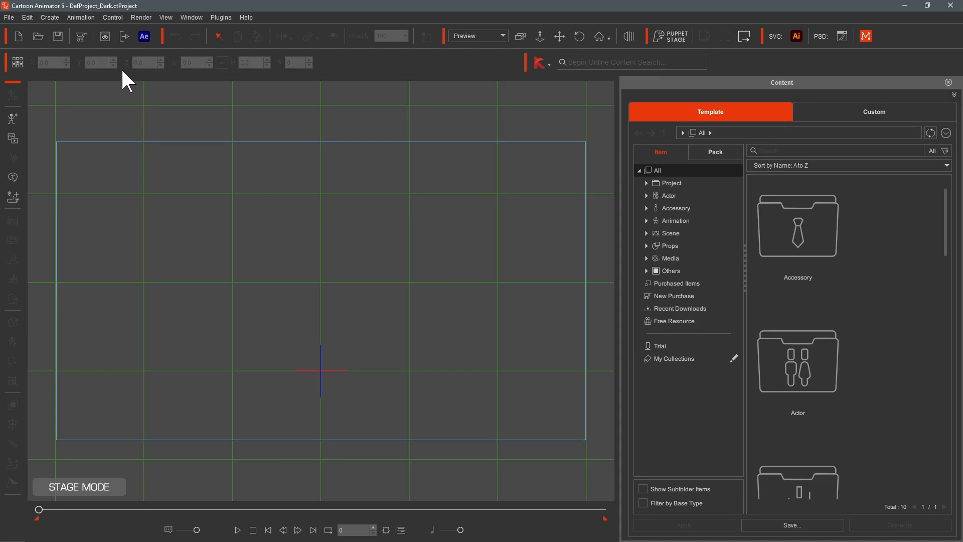
- Review the Render Settings for image and video output, including format and frame size, then close the dialog
left_click(106, 35)
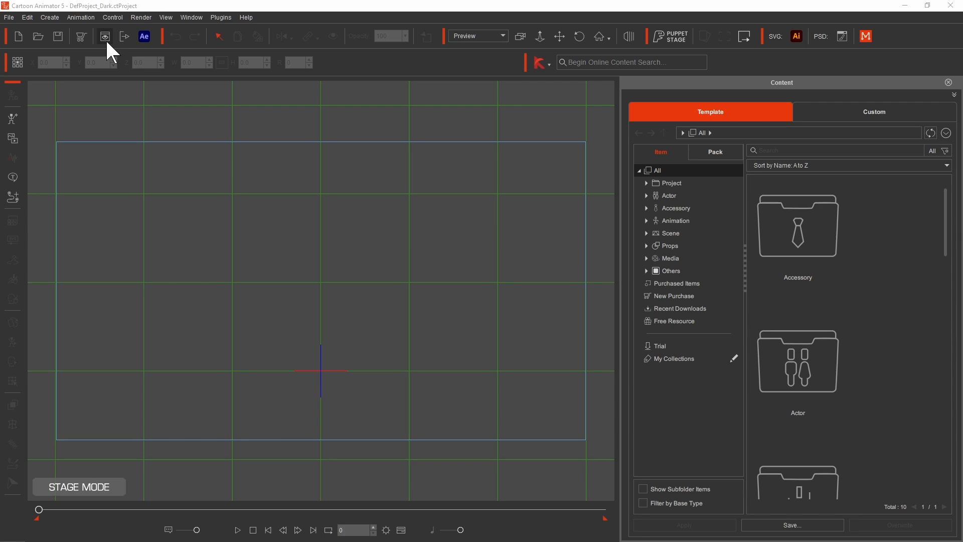
left_click(106, 37)
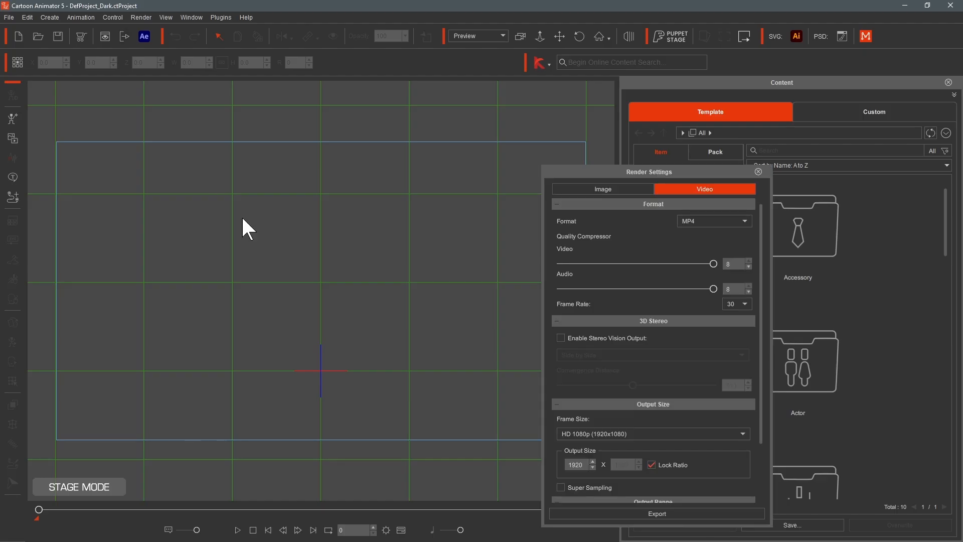
left_click_drag(630, 169, 372, 109)
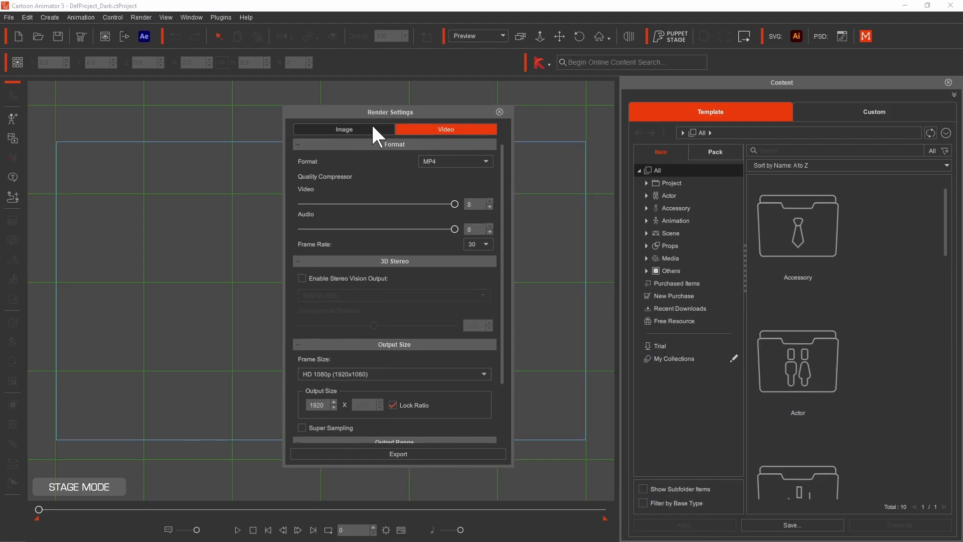
left_click(370, 126)
left_click(315, 181)
left_click(411, 180)
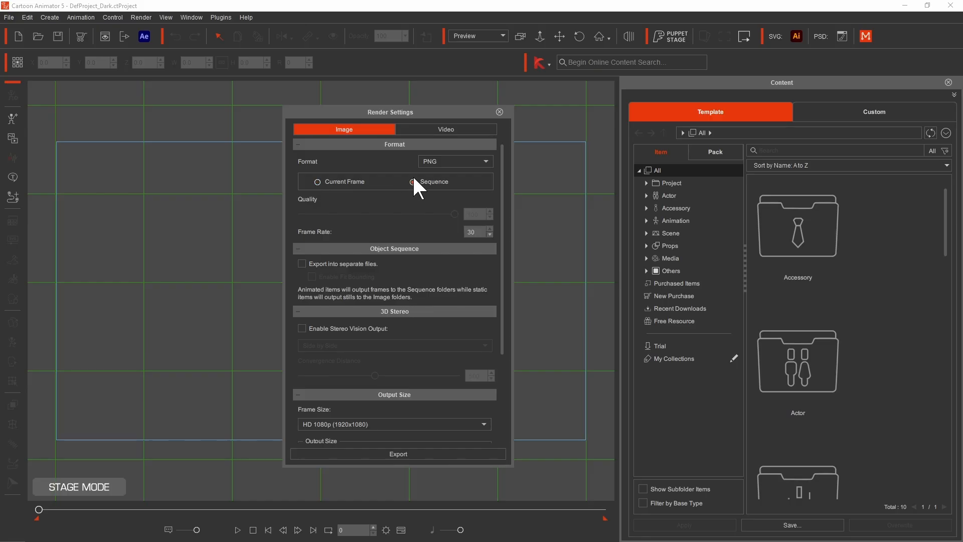
left_click(445, 125)
left_click(444, 157)
left_click(445, 158)
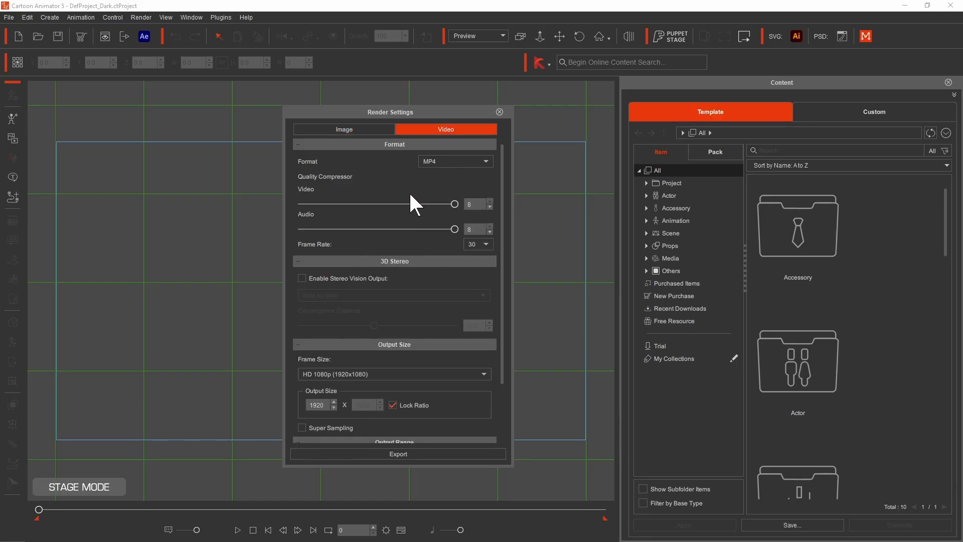
scroll(397, 203, "down", 3)
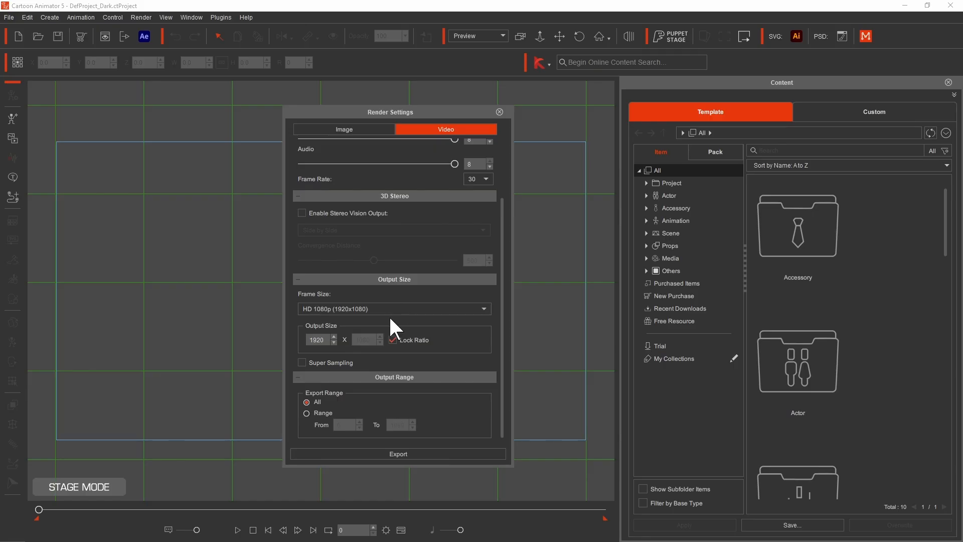
left_click(388, 308)
left_click(390, 308)
left_click(500, 113)
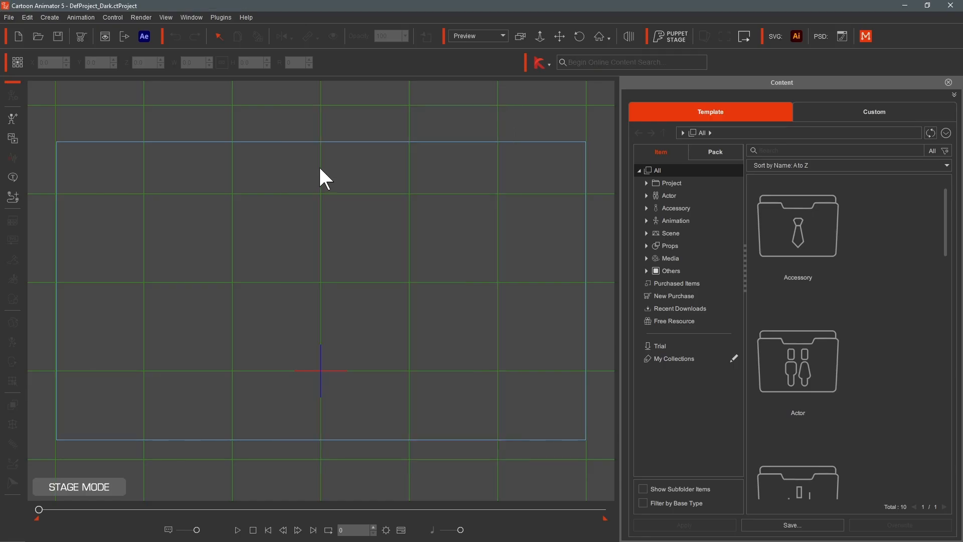
- Set the After Effects export resolution to 100% and the frame size to 4K UHD (3840x2160), then close the dialog
left_click(144, 37)
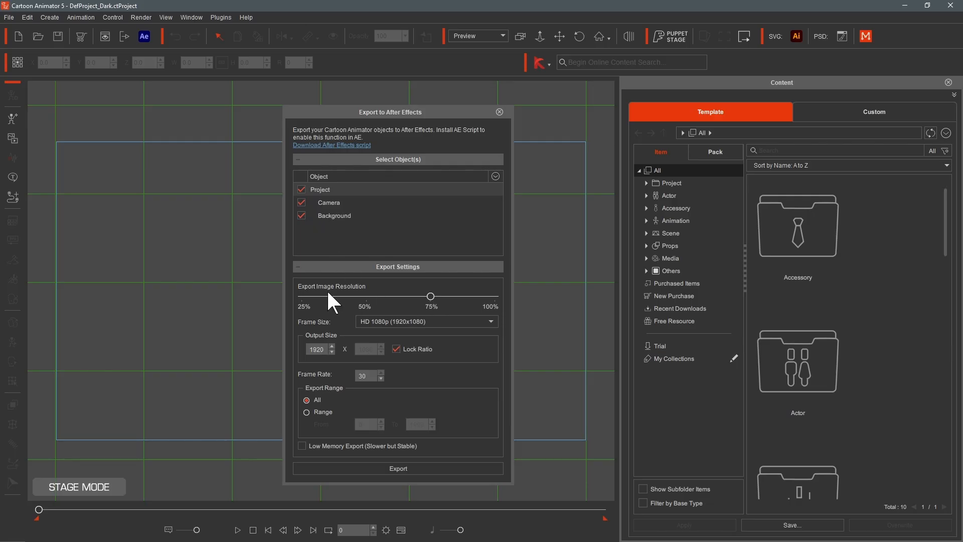
left_click_drag(430, 297, 502, 302)
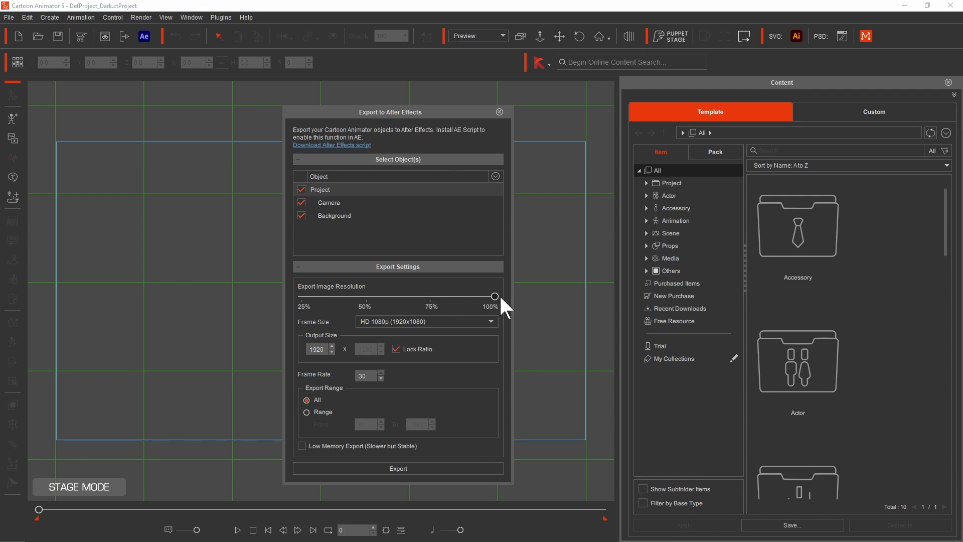
left_click(427, 320)
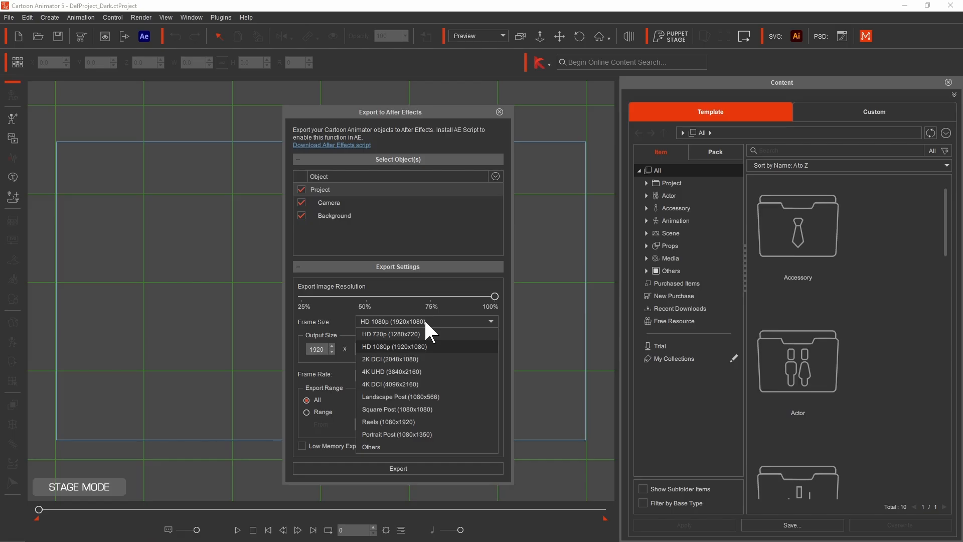
left_click(410, 372)
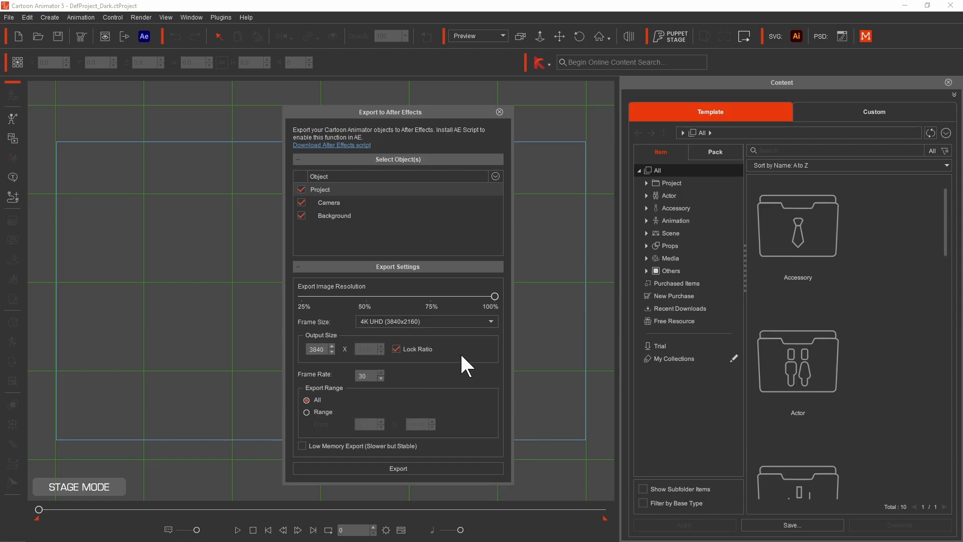
left_click_drag(419, 114, 427, 69)
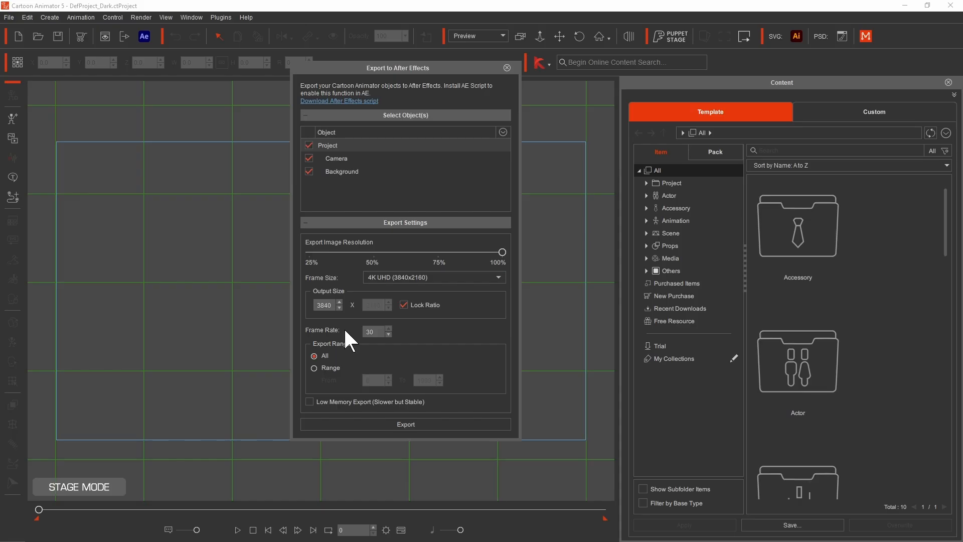
left_click(507, 68)
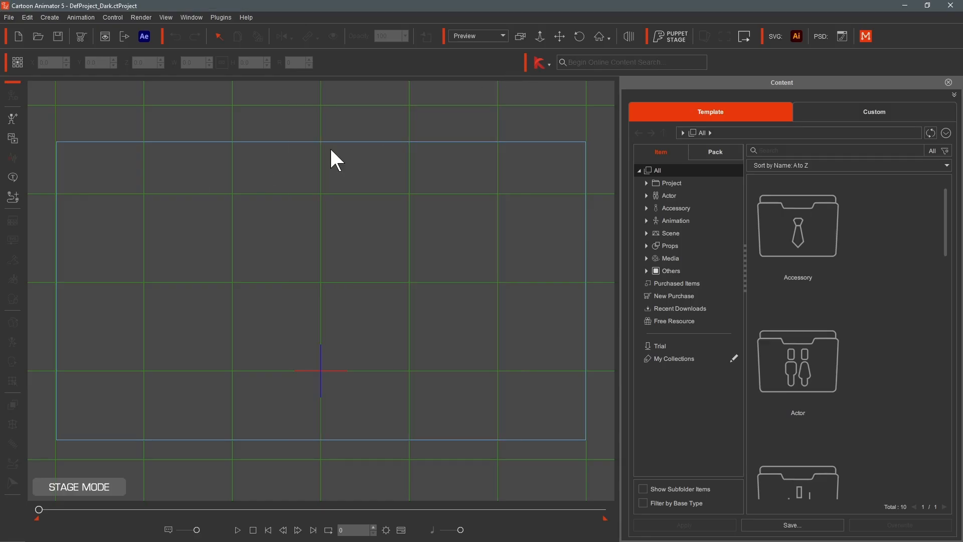
- Open Smart Search and run a deep search for EYES
left_click(538, 63)
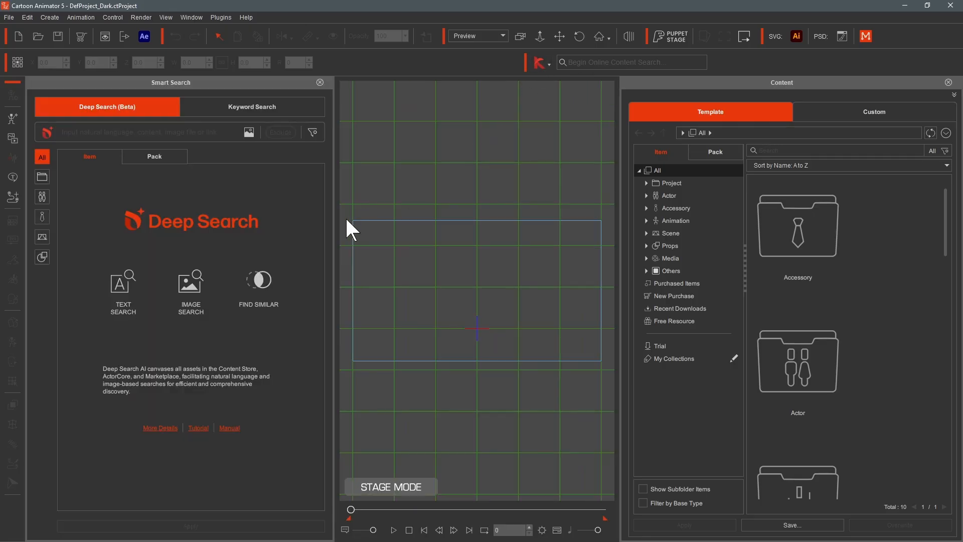
left_click(91, 132)
left_click(79, 148)
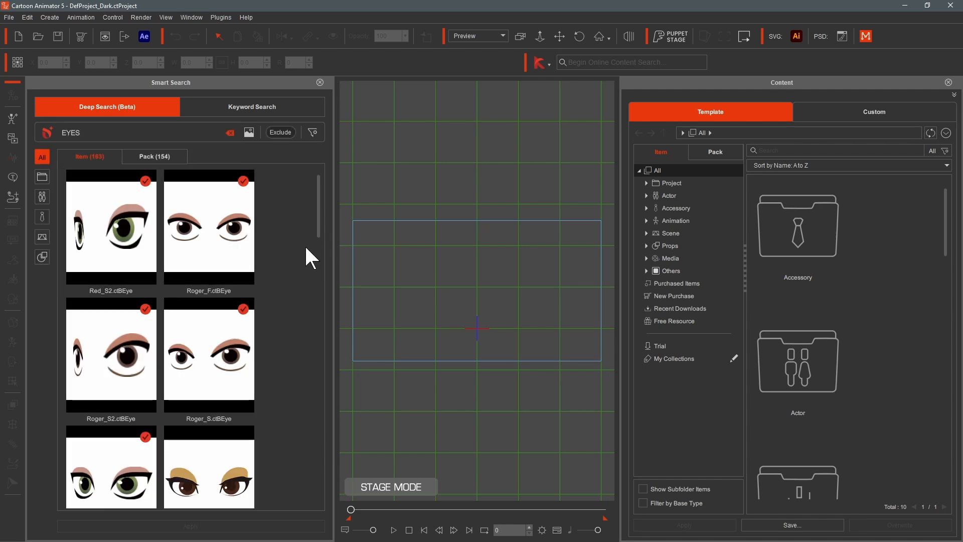
- Scroll through the eye results and open the product page for the Eyes_Round_S2 asset
left_click_drag(318, 195, 320, 402)
left_click(228, 377)
right_click(223, 369)
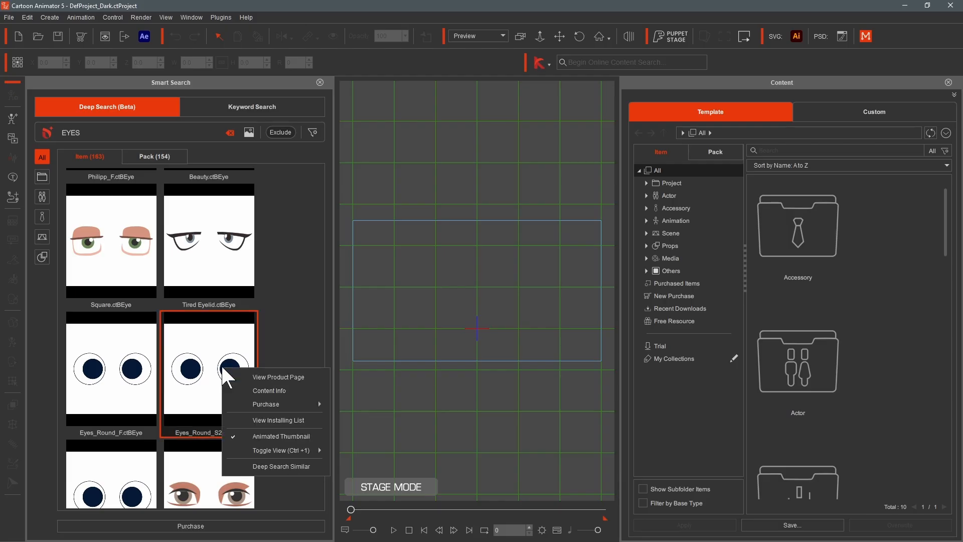
left_click(270, 375)
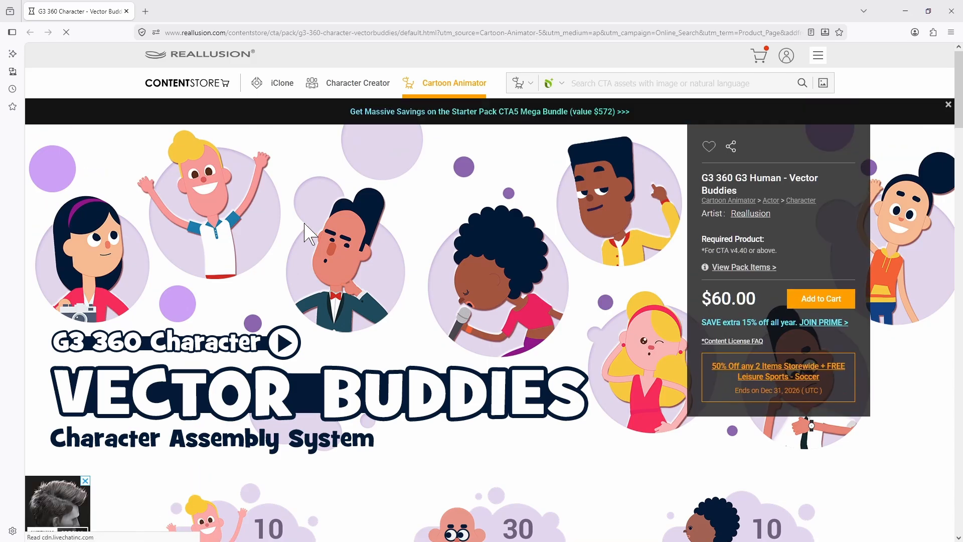
- Scroll through the Vector Buddies product page, then close the browser and the Smart Search panel
scroll(524, 276, "down", 5)
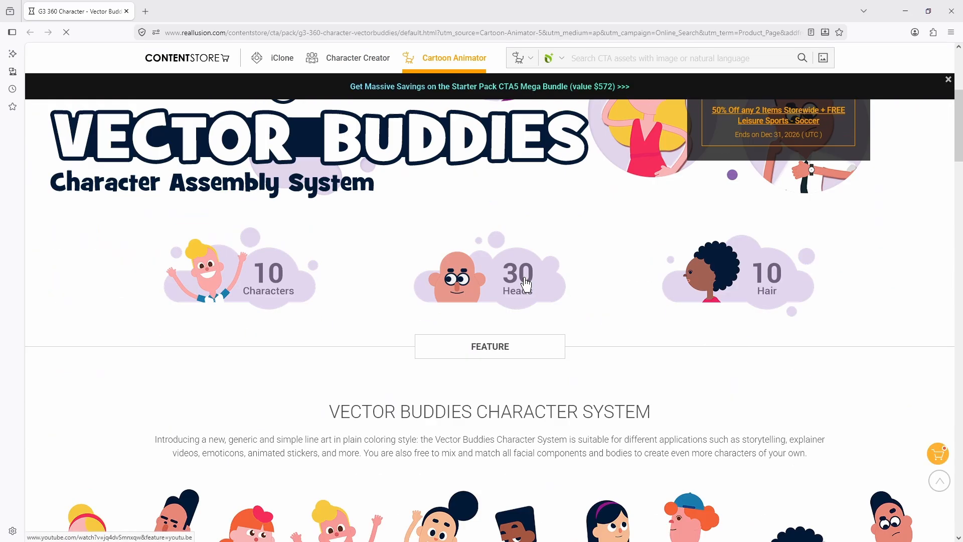
scroll(521, 279, "down", 4)
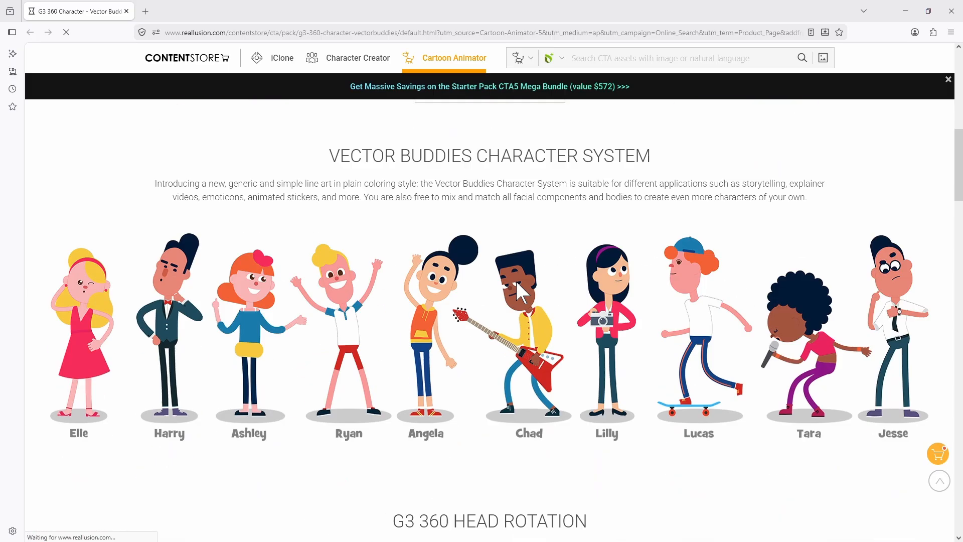
scroll(512, 289, "up", 10)
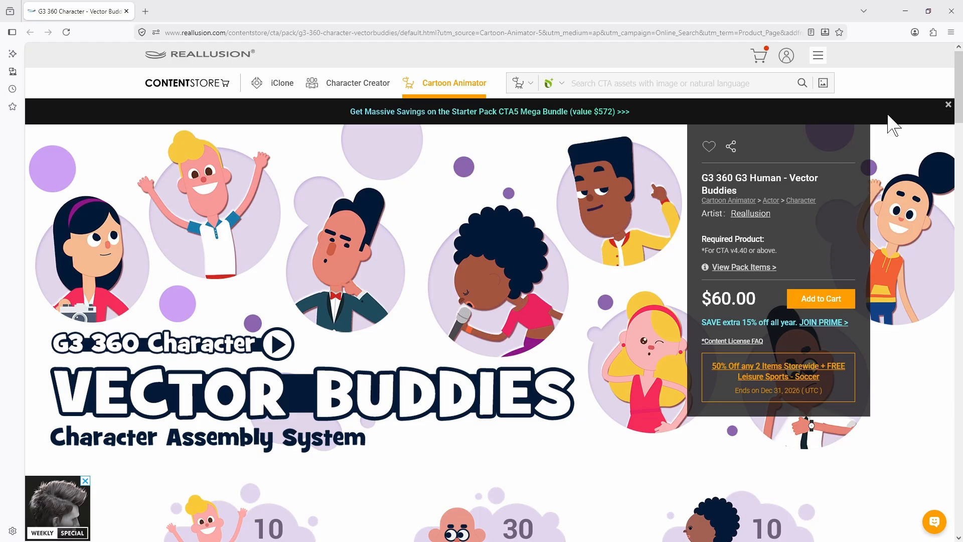
left_click(956, 14)
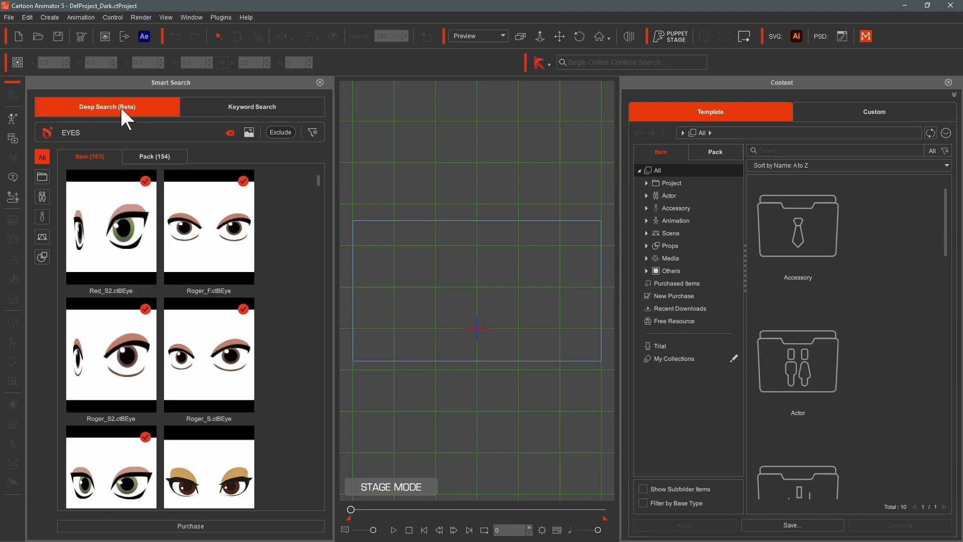
left_click(324, 89)
- Search the content library for background, add background-noframe to the stage and move it upward
left_click(662, 153)
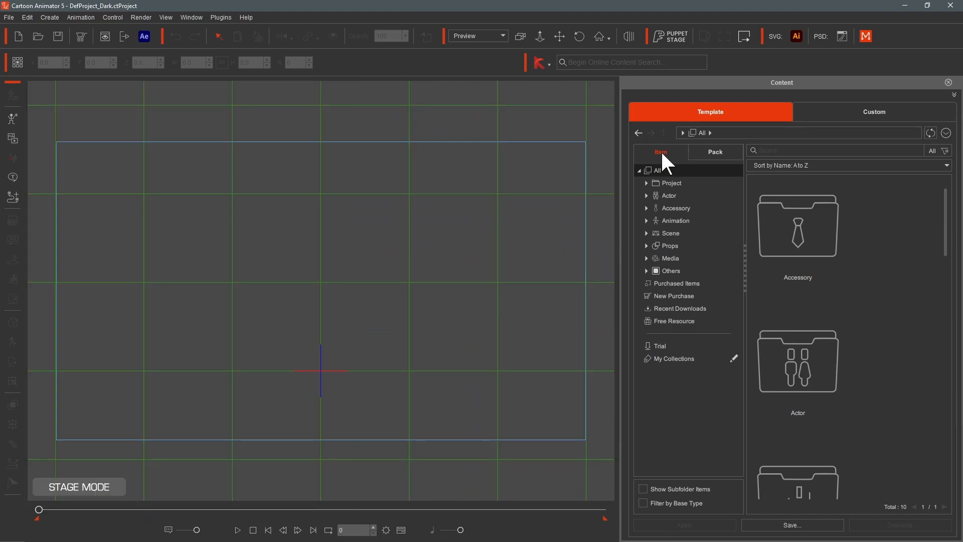
left_click(778, 150)
type("background\\")
key("Return")
key("BackSpace")
key("Return")
left_click_drag(945, 190, 960, 451)
scroll(802, 401, "down", 3)
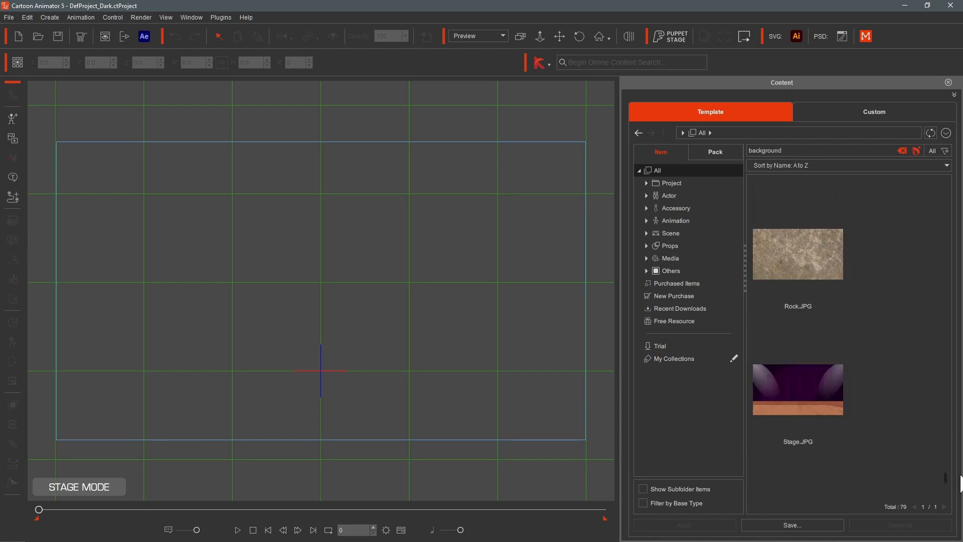
double_click(818, 415)
left_click_drag(329, 311, 334, 238)
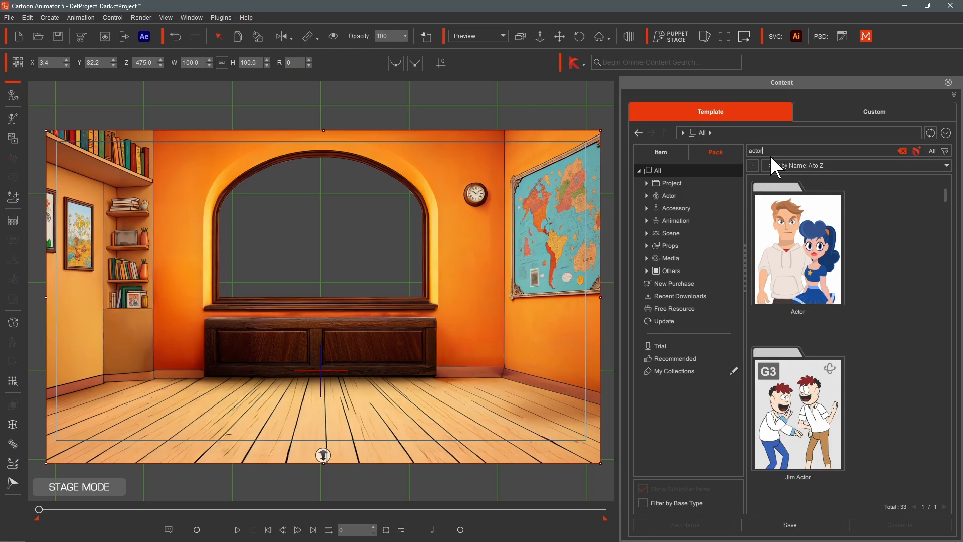
- Open a content pack and browse its actor items in the library
double_click(785, 263)
left_click_drag(948, 201, 952, 221)
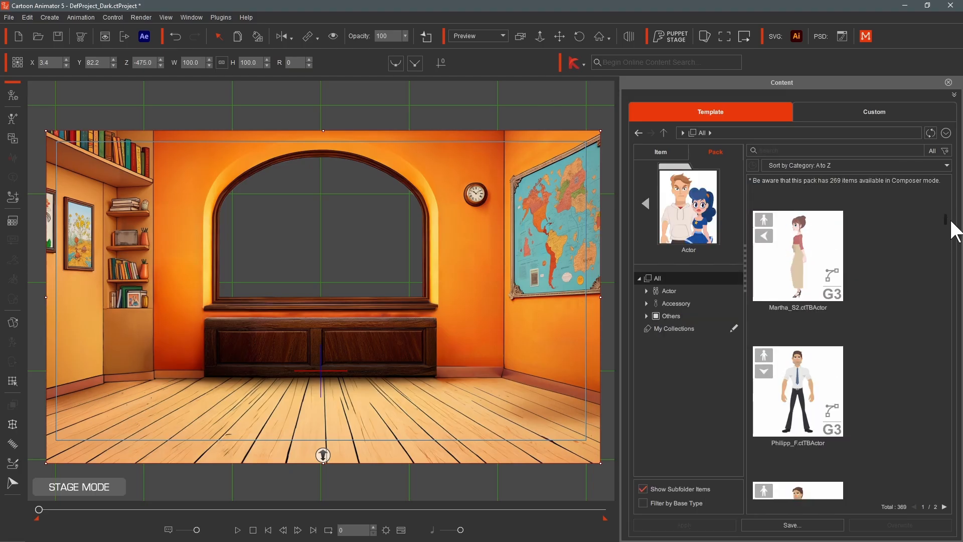
scroll(952, 227, "down", 3)
scroll(910, 270, "up", 1)
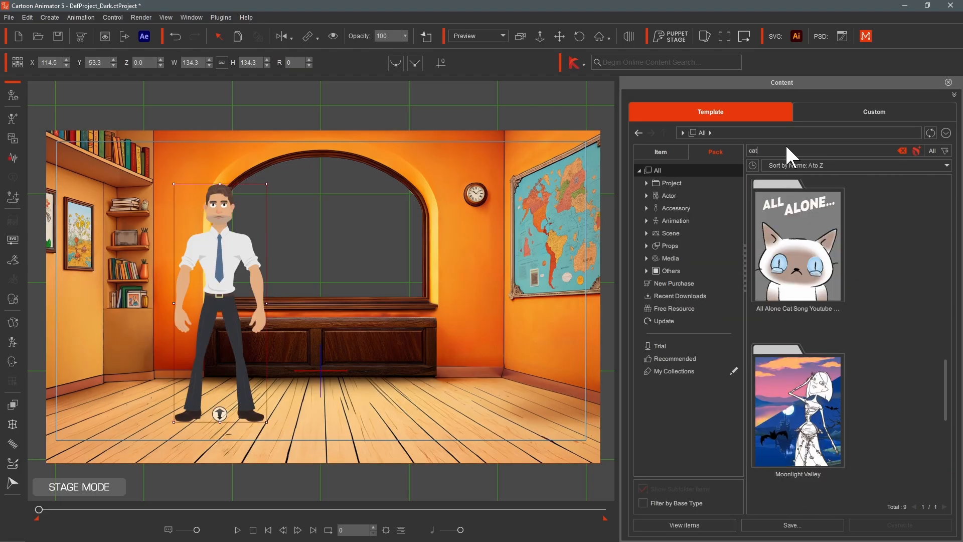
- Add the Siamese cat actor from the All Alone cat pack onto the stage, placing it on the cabinet beside the man
left_click_drag(805, 253, 375, 304)
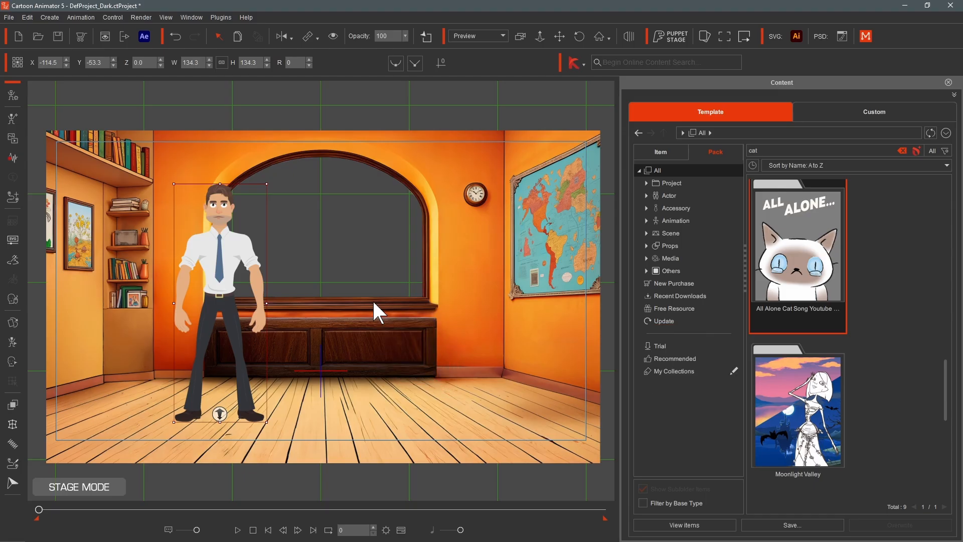
left_click_drag(377, 346, 363, 249)
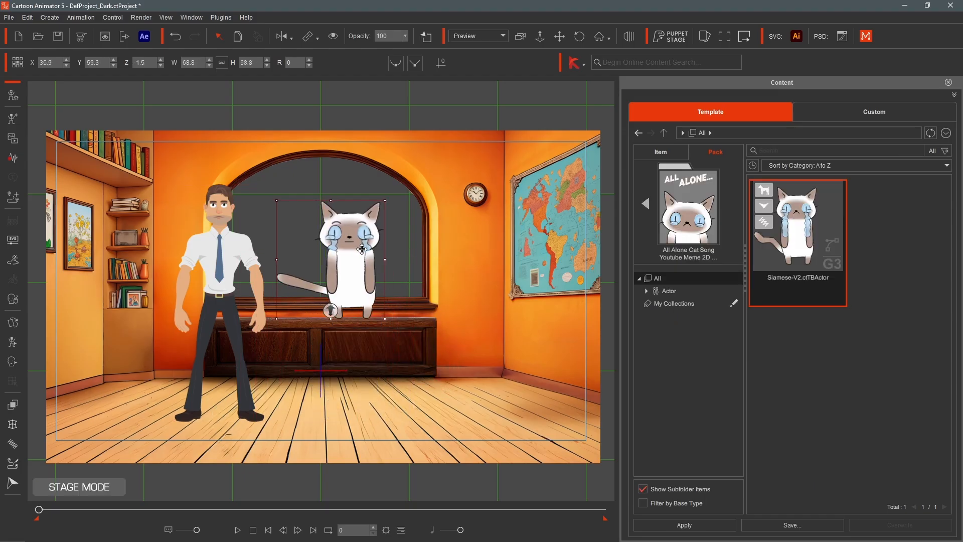
left_click(435, 339)
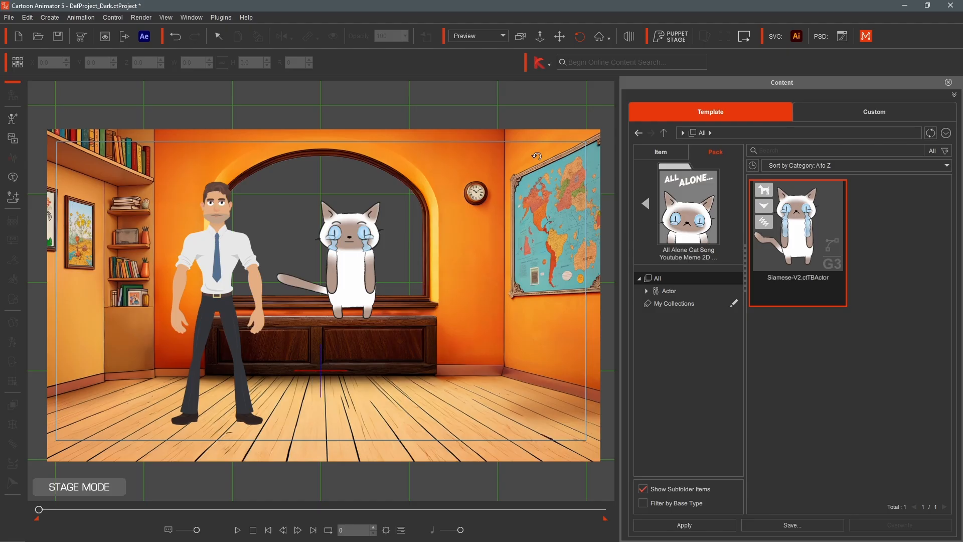
- Switch to the 3D view and move the man and the cat forward in depth, then return to the 2D view
left_click(541, 35)
left_click_drag(351, 373, 422, 123)
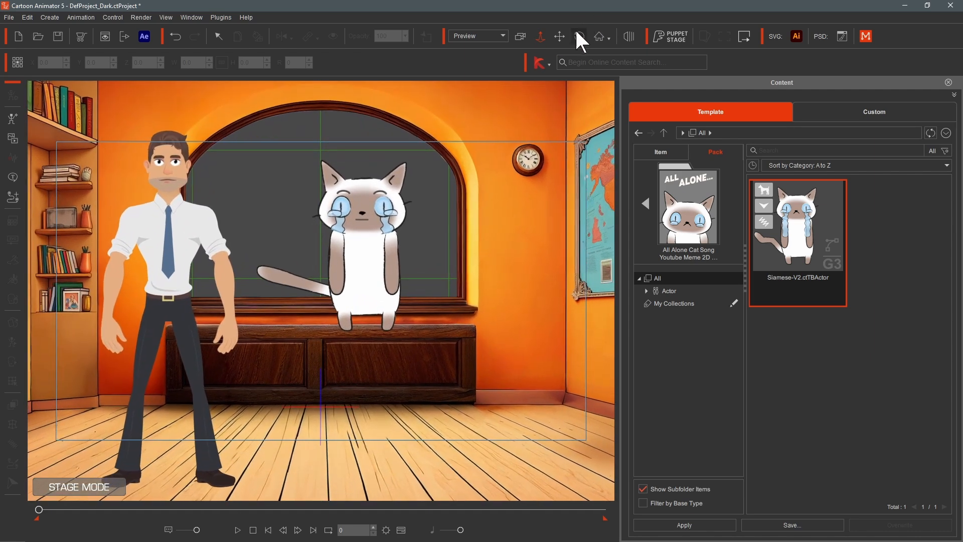
left_click(559, 36)
left_click_drag(428, 243, 399, 276)
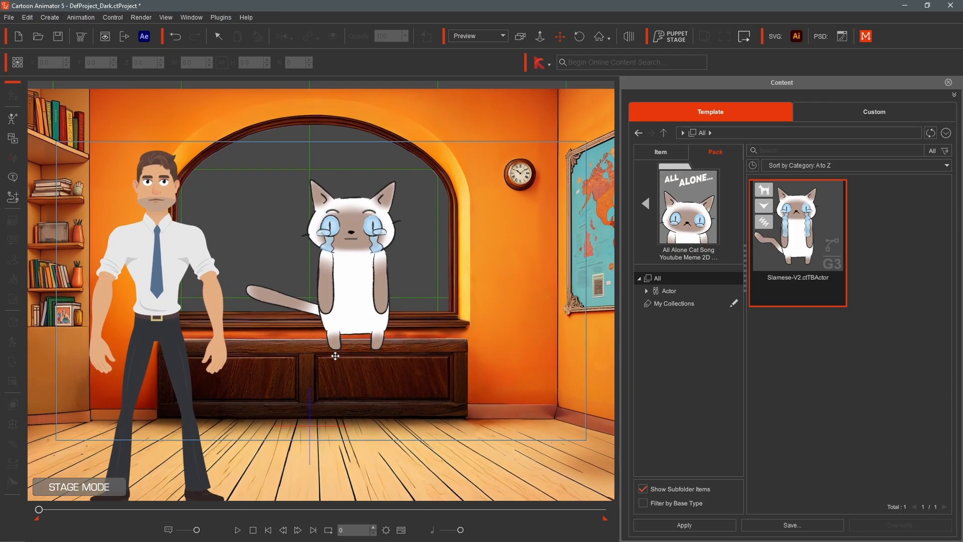
left_click(621, 37)
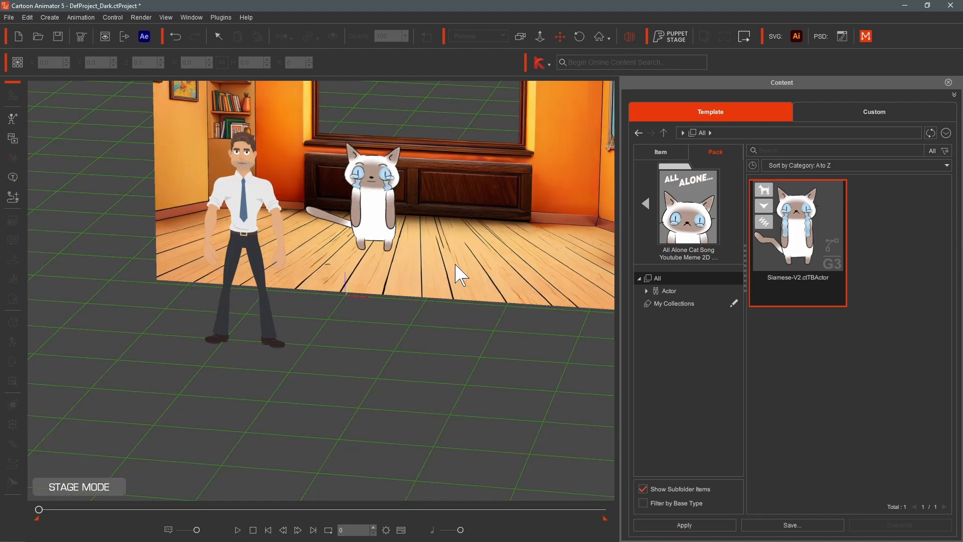
left_click_drag(447, 281, 389, 322)
left_click(314, 281)
left_click_drag(272, 333, 525, 230)
left_click_drag(397, 242, 375, 281)
left_click(89, 297)
left_click_drag(82, 401, 200, 386)
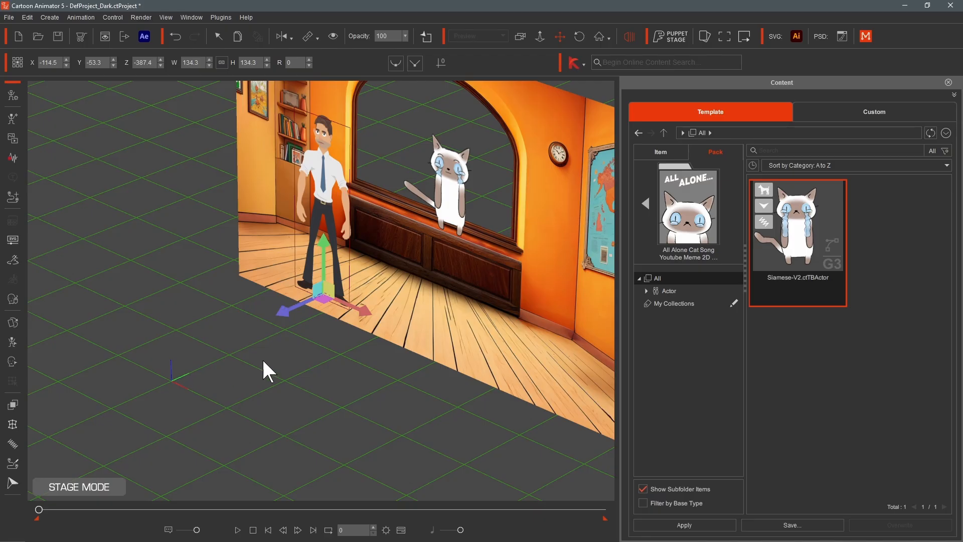
left_click_drag(303, 391, 301, 389)
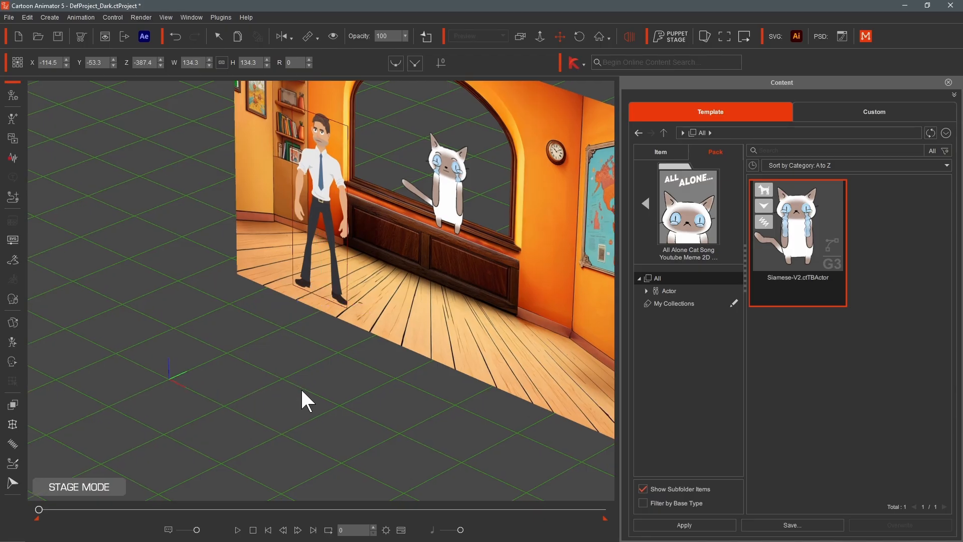
left_click(630, 36)
- Select the cat and shift its stacking order up once and down twice
left_click(346, 296)
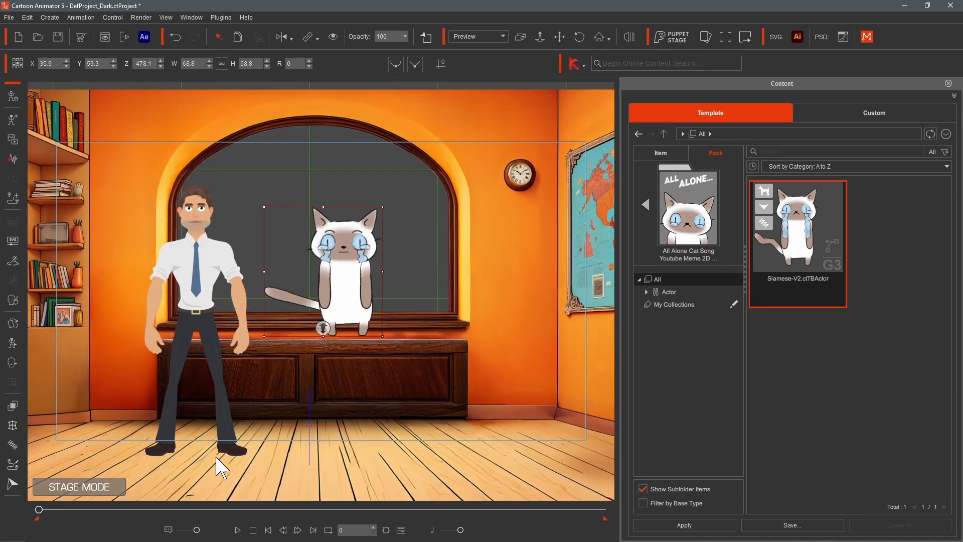
key("alt+Up")
key("alt+Down")
key("alt+Down")
left_click(541, 37)
left_click_drag(340, 290, 340, 302)
left_click(559, 37)
left_click_drag(415, 301, 436, 271)
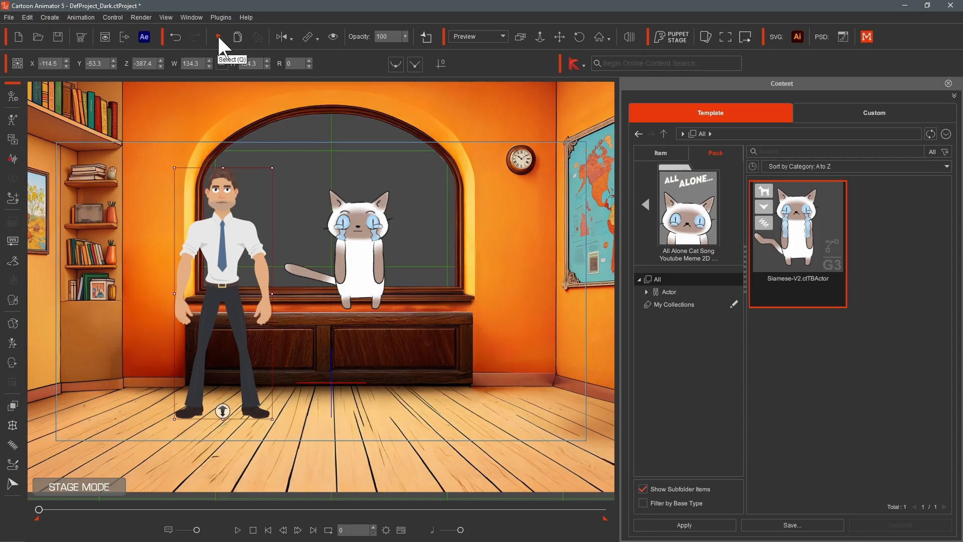
- Try dragging the man to the left twice, undoing each move
left_click(357, 251)
left_click(218, 273)
left_click_drag(239, 249, 169, 251, "ctrl")
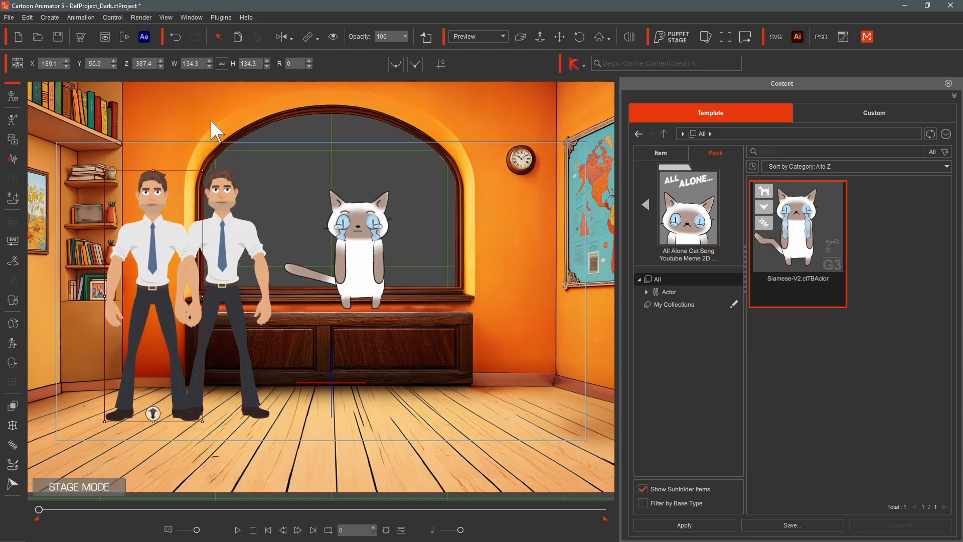
left_click(175, 38)
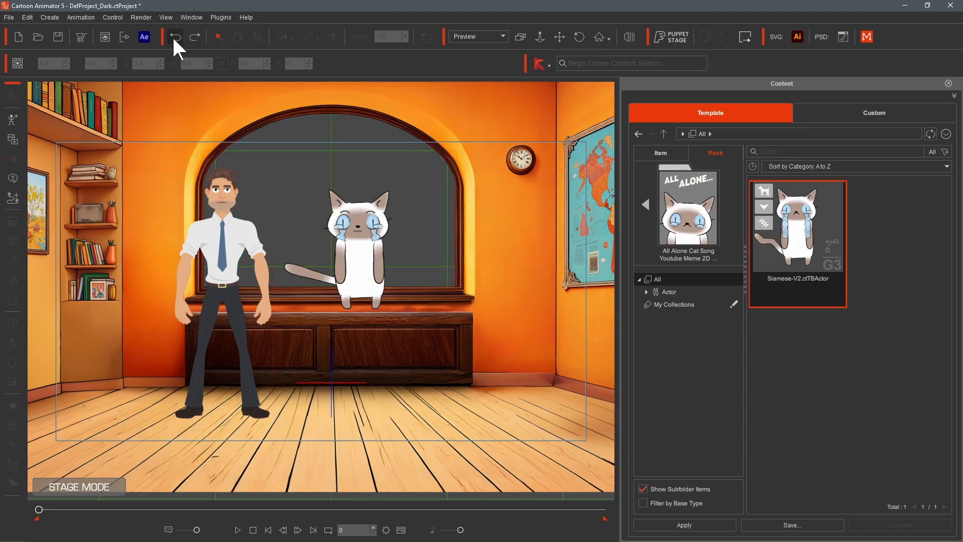
left_click(231, 261)
left_click_drag(231, 262, 212, 261)
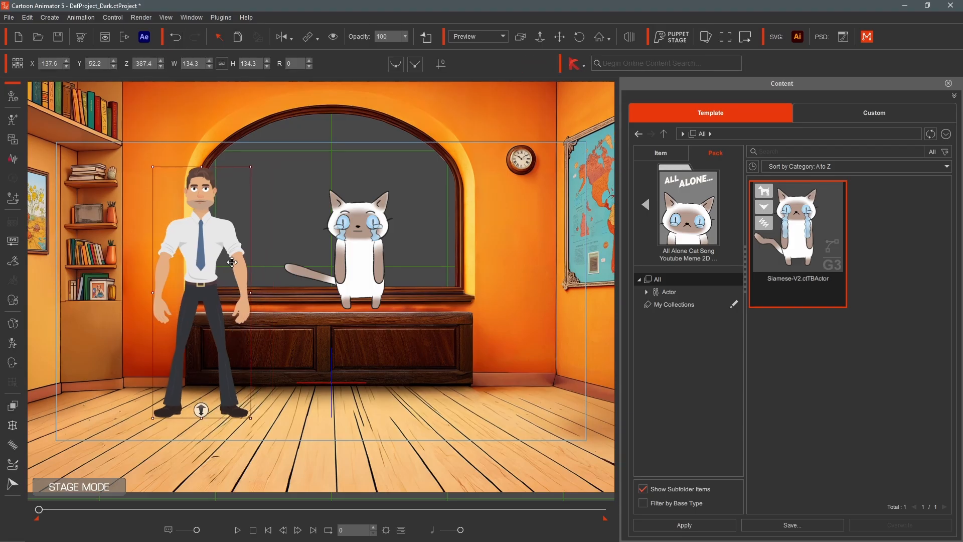
left_click(175, 37)
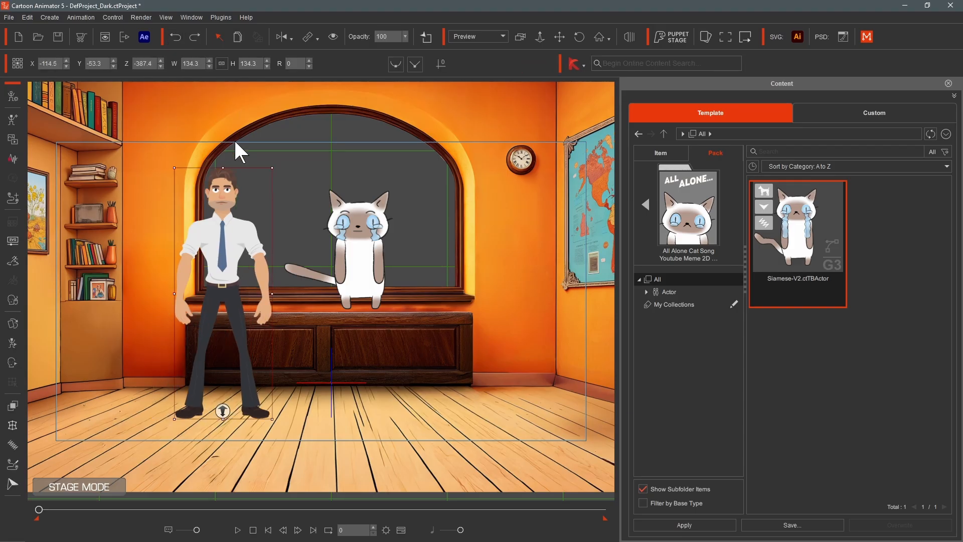
- Try a vertical flip on the man and reposition him, then undo both changes
left_click(282, 37)
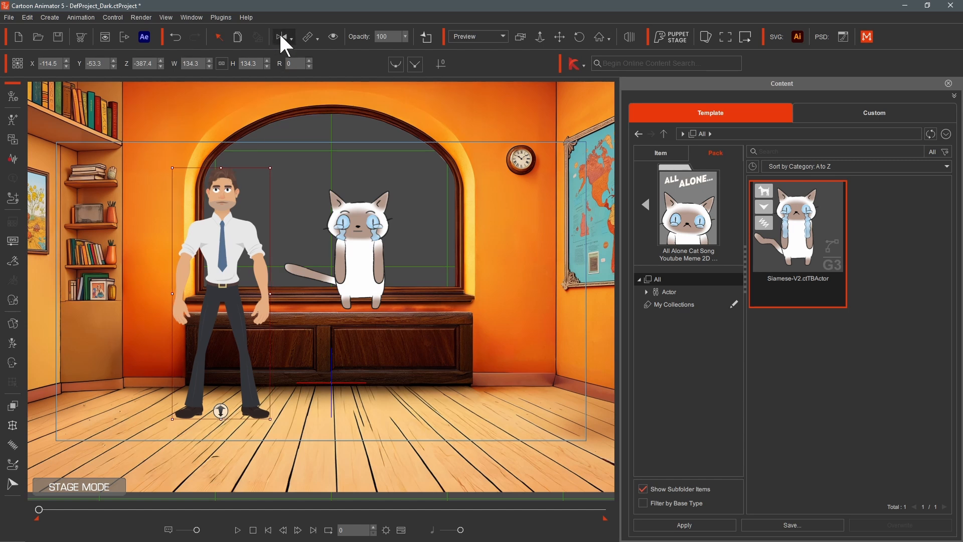
left_click(290, 37)
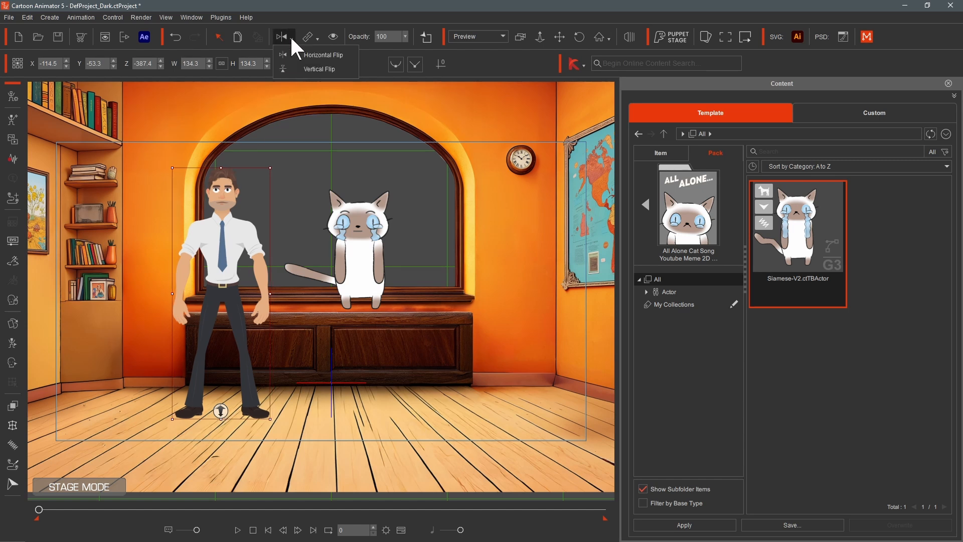
left_click(327, 66)
left_click_drag(227, 467, 245, 226)
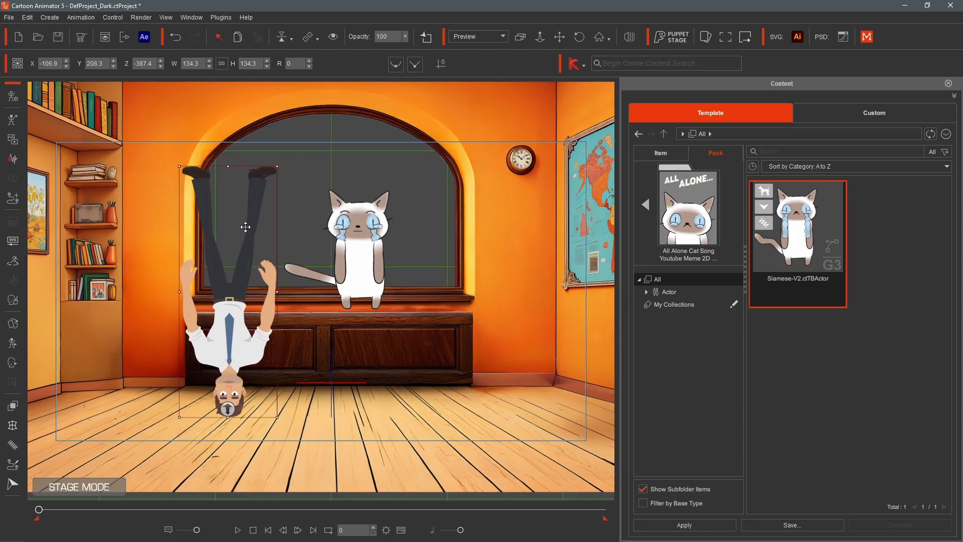
left_click(177, 35)
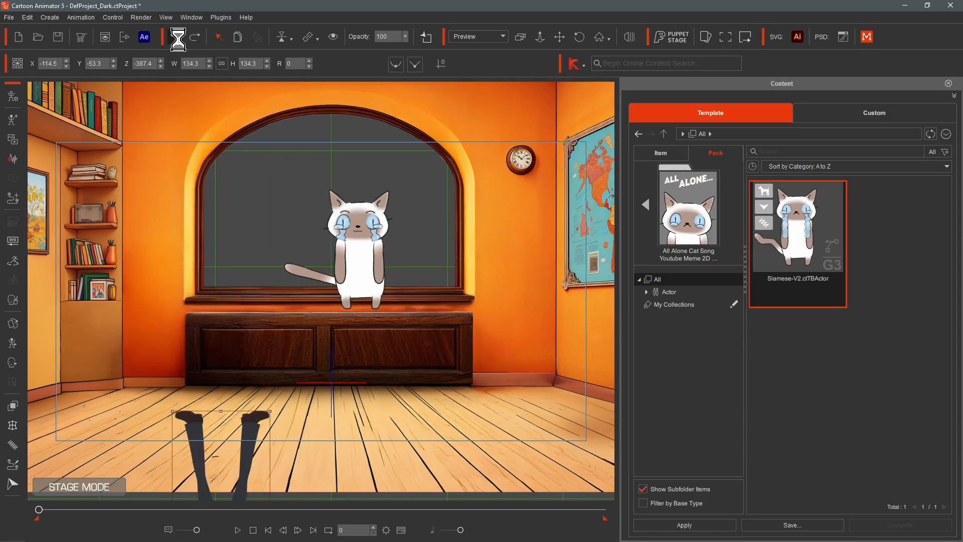
left_click(176, 37)
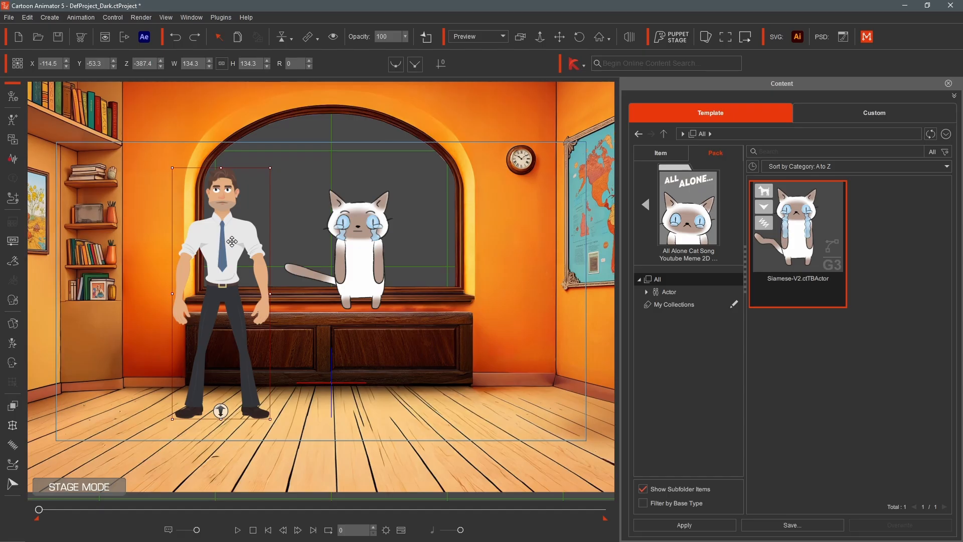
- Key the man's visibility off around frame 73 and play back the animation
left_click(311, 37)
left_click(395, 59)
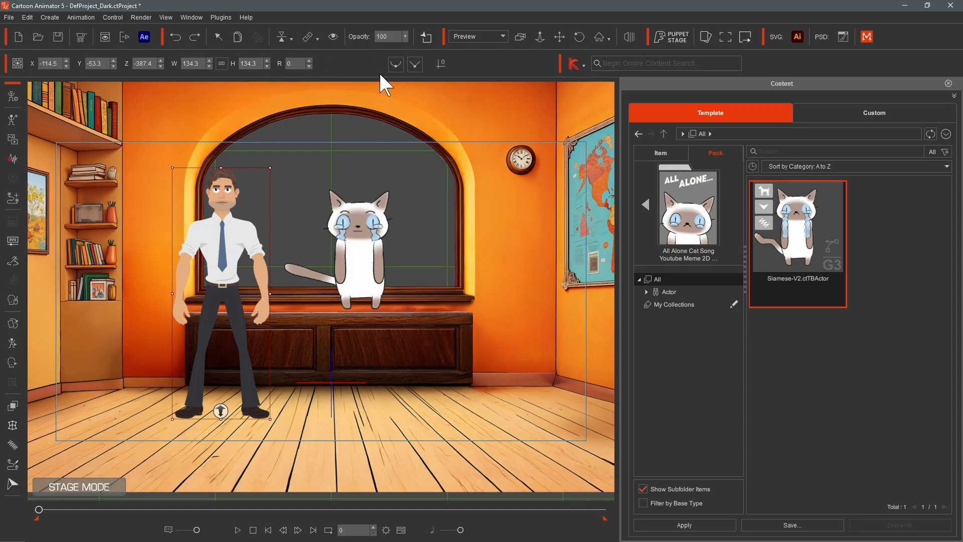
left_click(333, 37)
left_click(335, 37)
left_click_drag(39, 509, 58, 508)
left_click(333, 37)
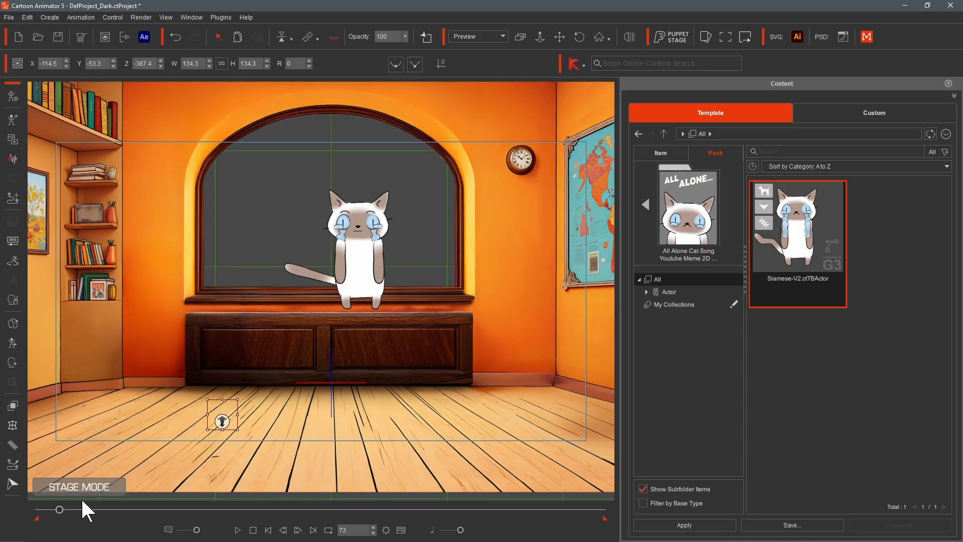
left_click(333, 36)
left_click_drag(59, 509, 38, 509)
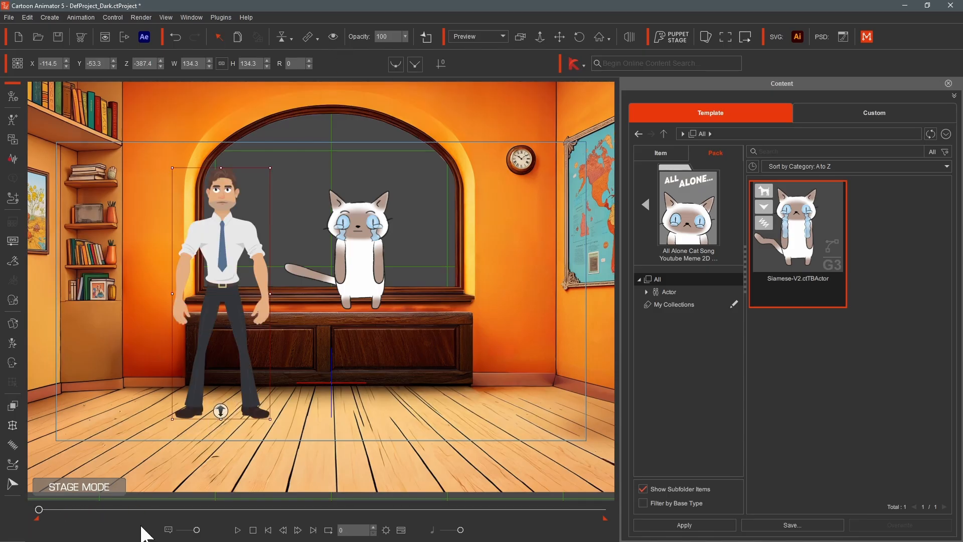
left_click(238, 530)
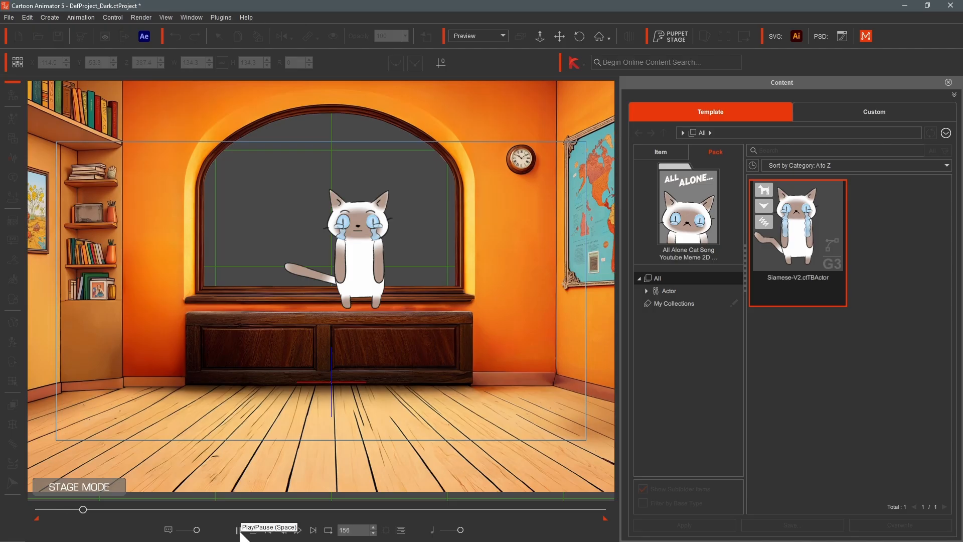
left_click(242, 532)
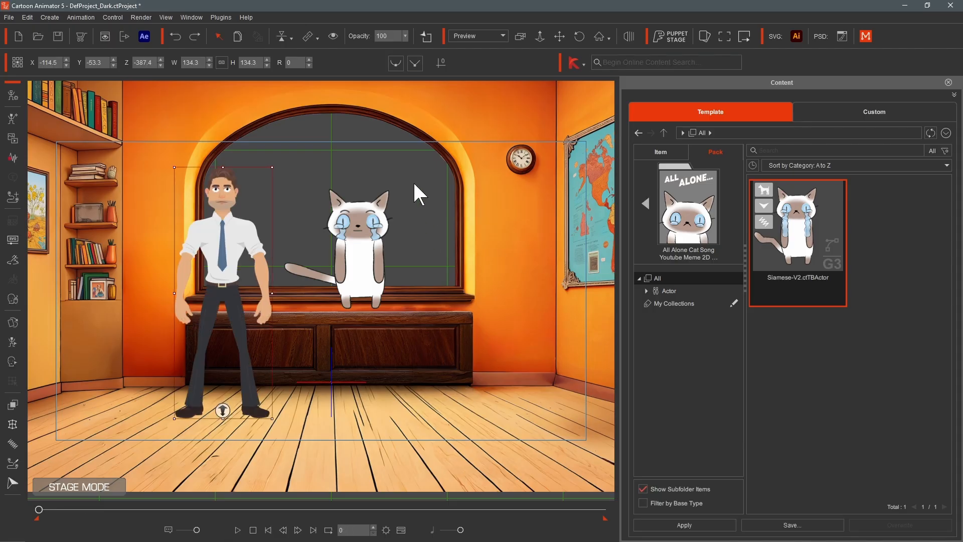
- Animate the man's opacity from 0 at the first frame to 100 at frame 175
left_click(405, 37)
left_click_drag(412, 46, 370, 43)
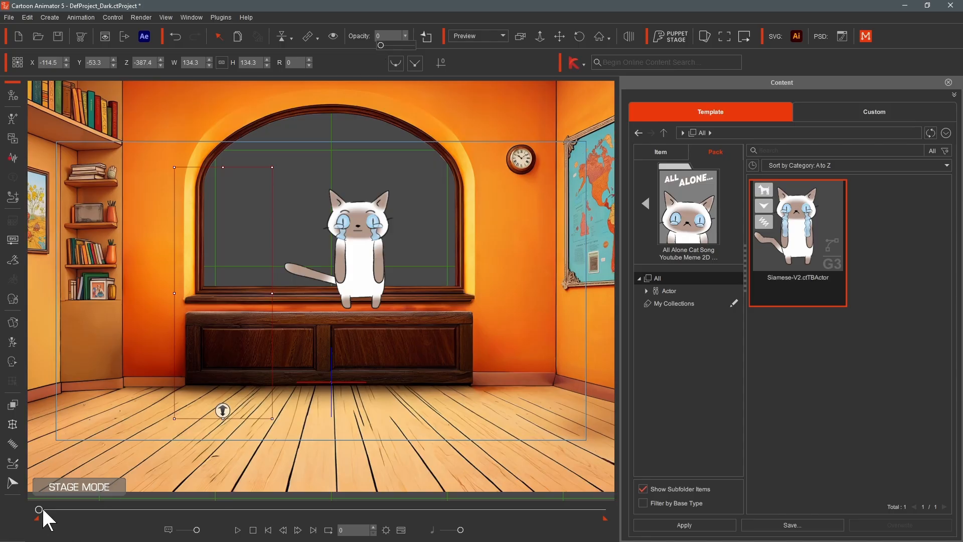
left_click_drag(39, 509, 88, 509)
left_click_drag(380, 45, 417, 44)
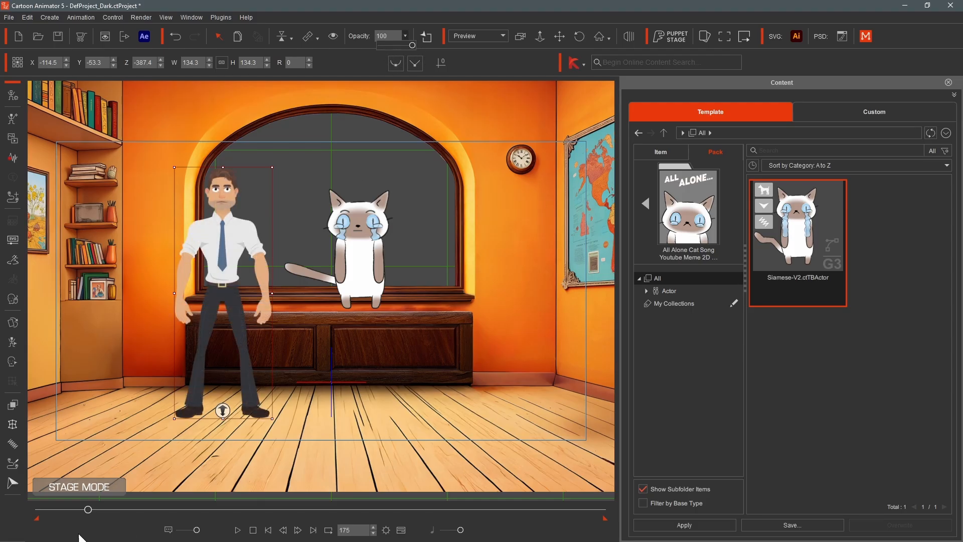
left_click_drag(89, 509, 30, 516)
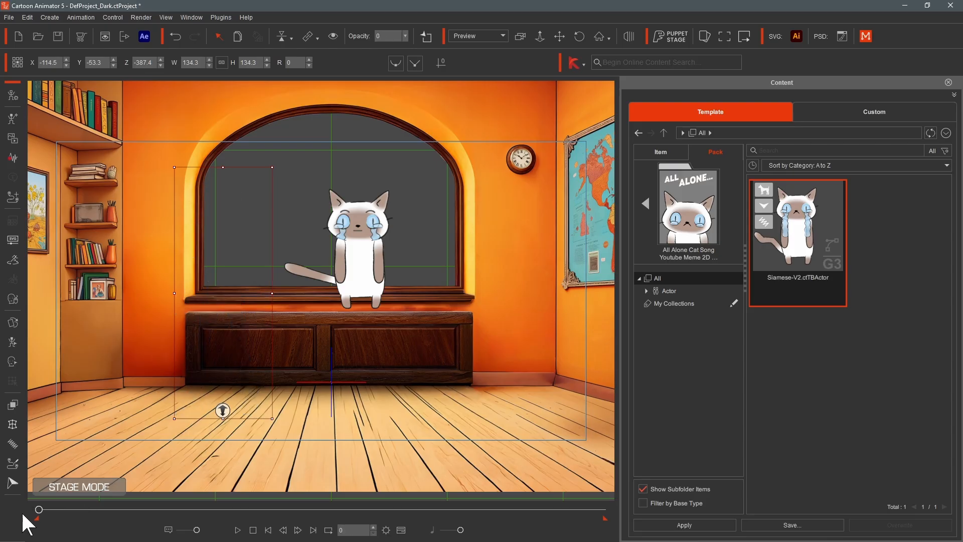
- Play the opacity fade, return to the first frame and undo the last opacity key
key("space")
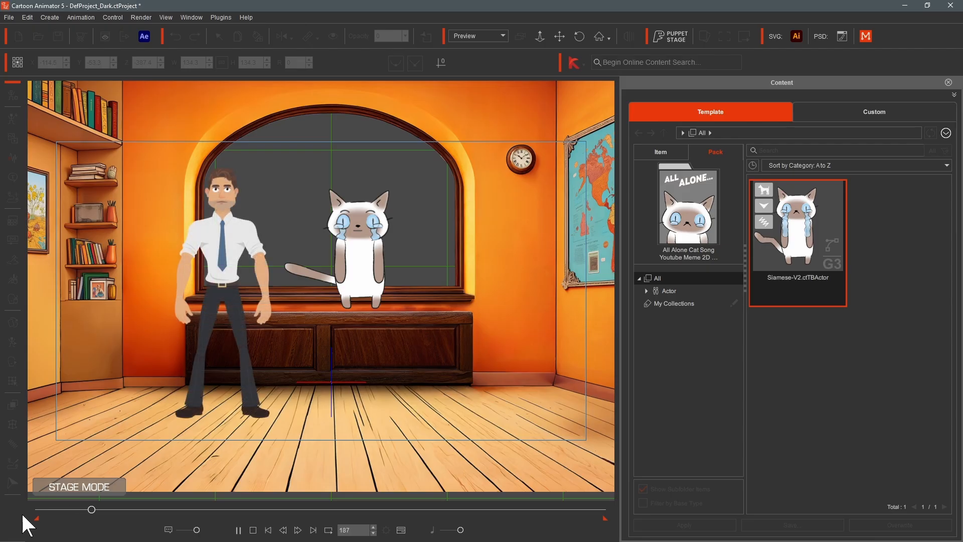
key("space")
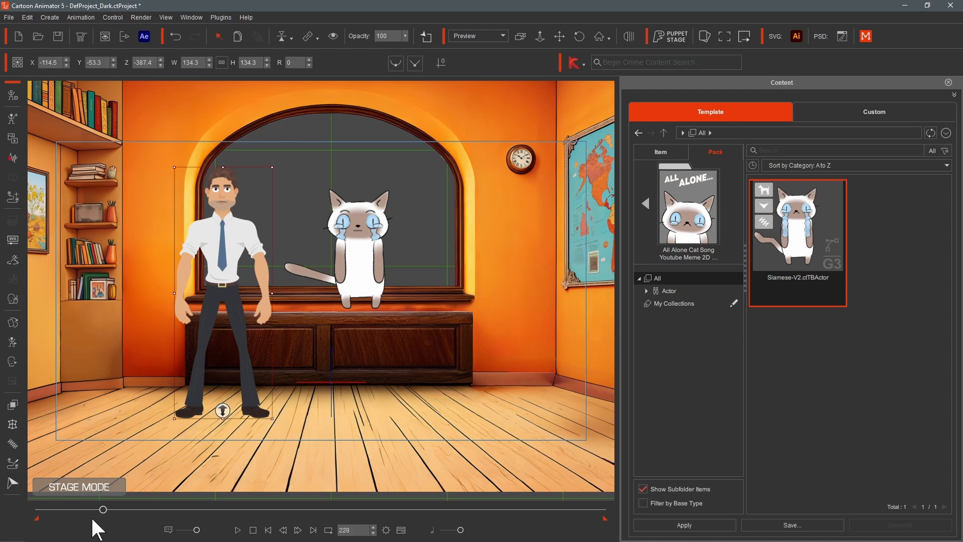
left_click_drag(104, 510, 36, 515)
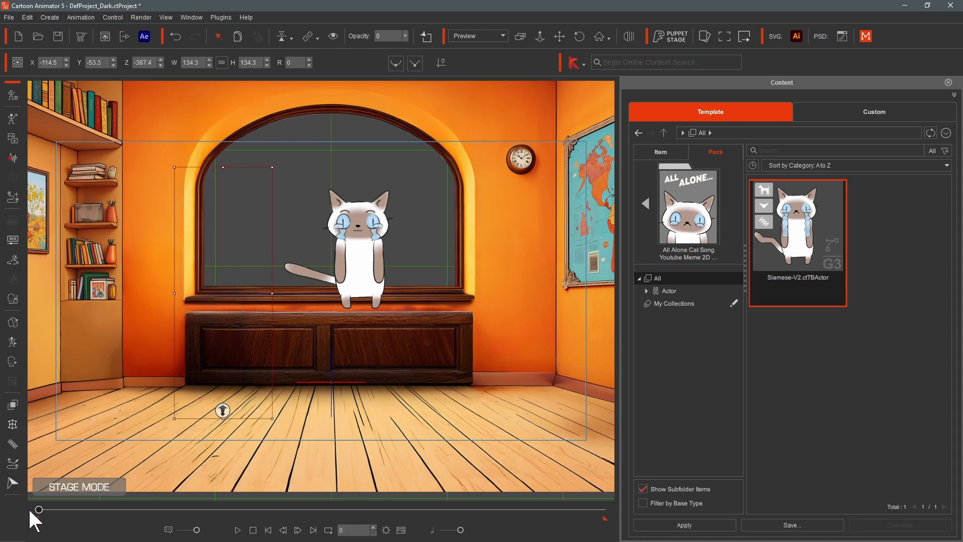
left_click(175, 37)
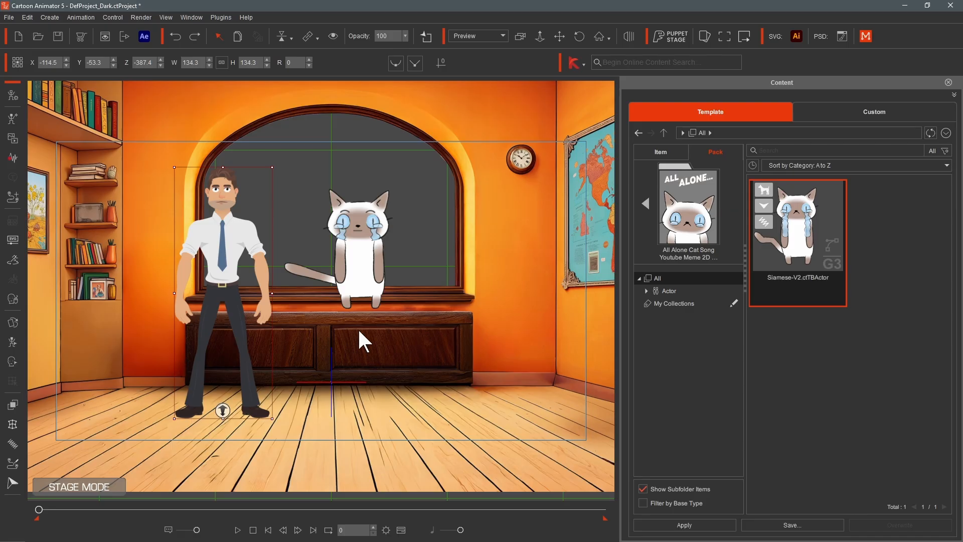
- Hide and reshow the stage background, then switch the view mode to Camera
left_click(426, 36)
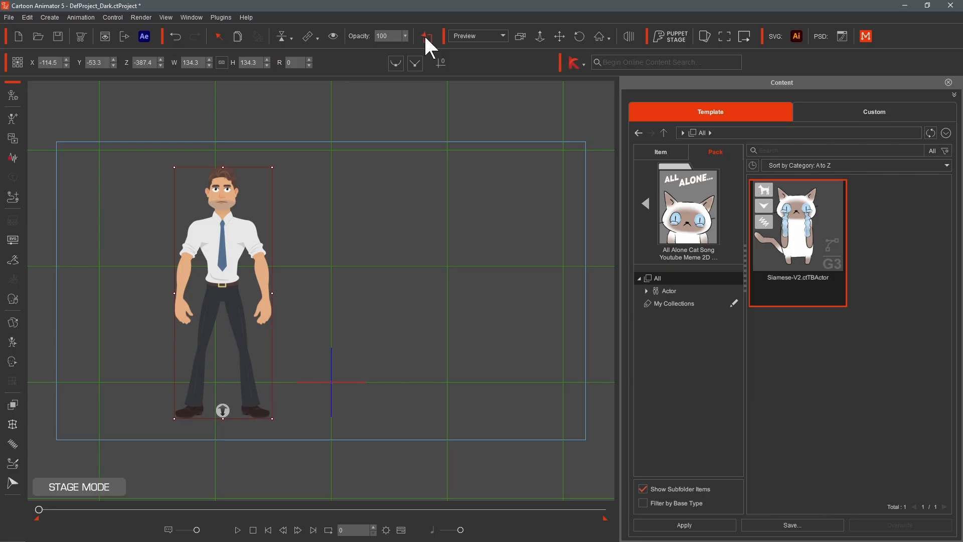
left_click(426, 36)
left_click(503, 37)
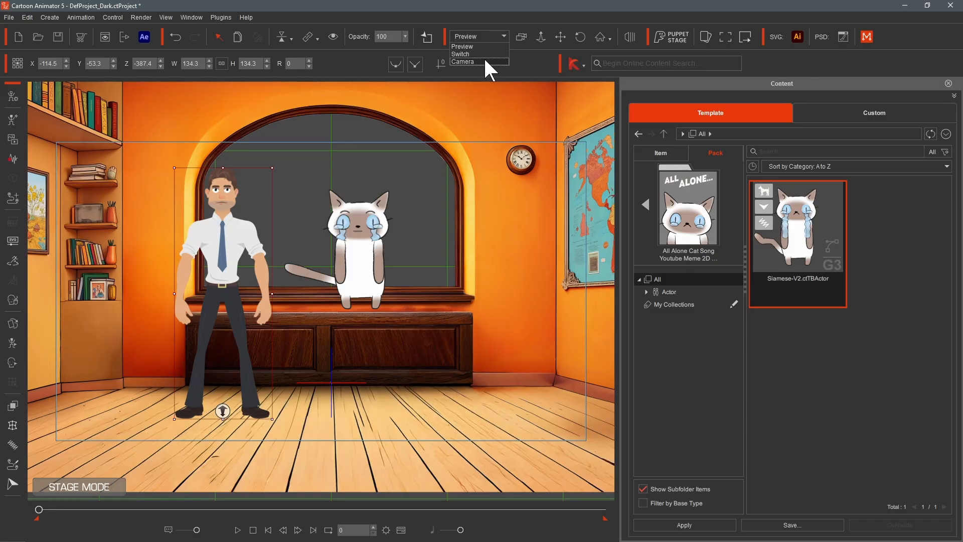
left_click(486, 62)
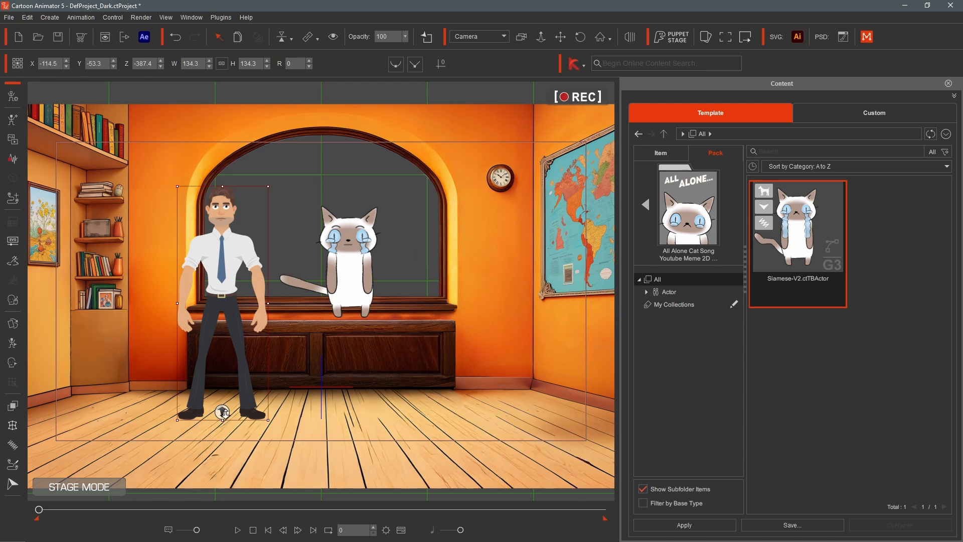
- At frame 398, zoom and pan the camera in closer on the man and the cat
left_click_drag(39, 509, 150, 509)
key("2")
key("2")
key("8")
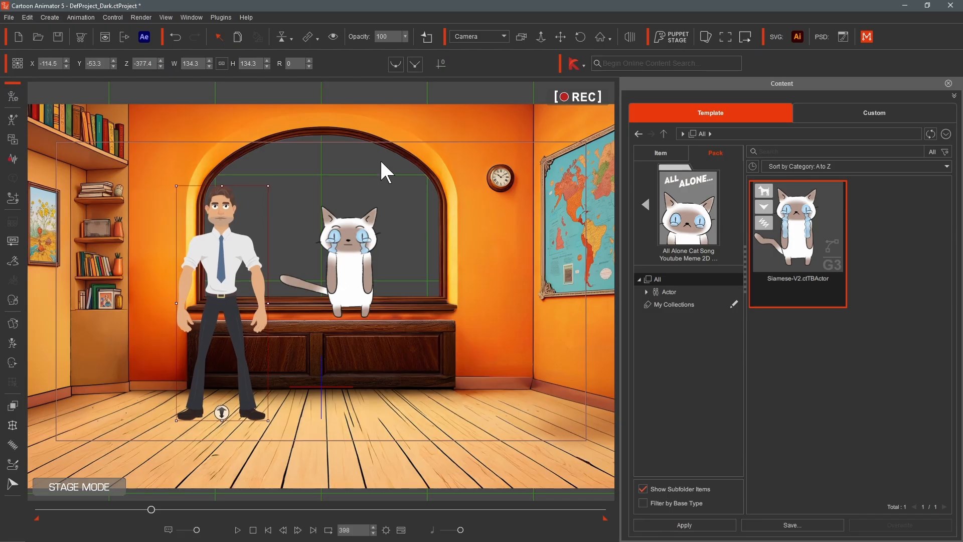
left_click(541, 37)
left_click_drag(301, 328, 315, 2)
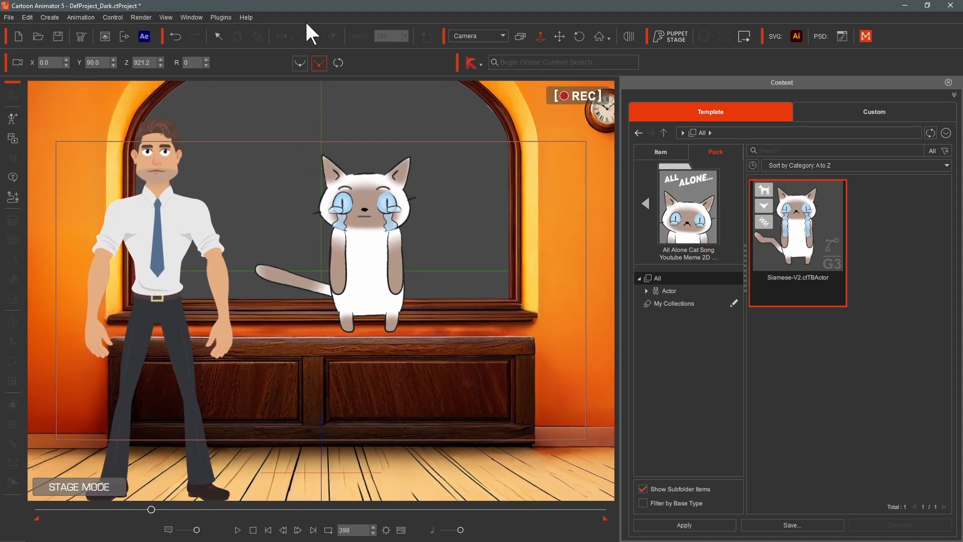
left_click(561, 36)
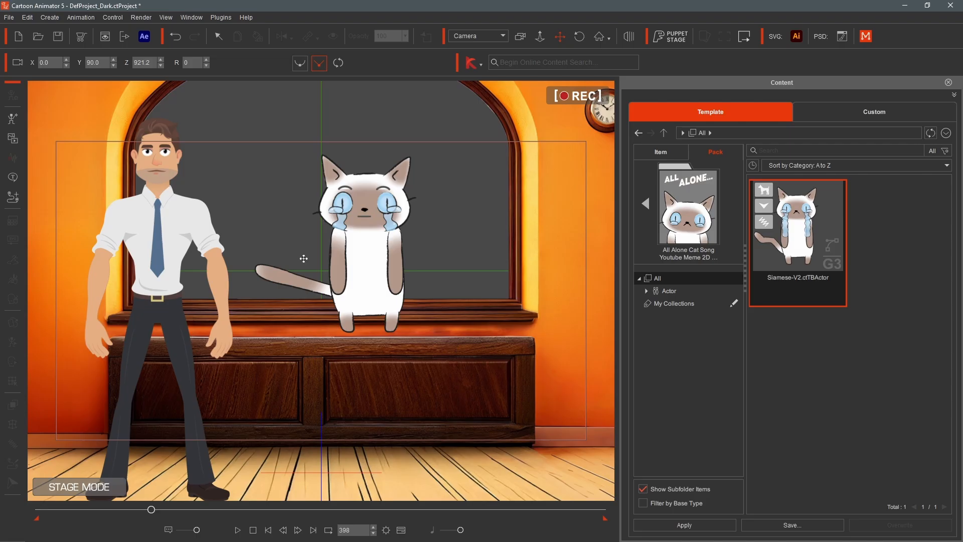
left_click_drag(303, 258, 356, 341)
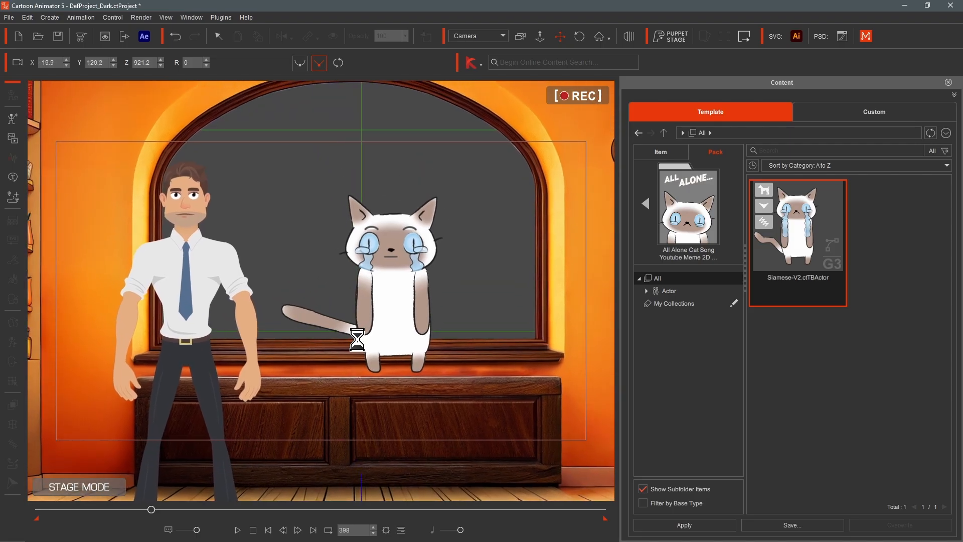
scroll(358, 339, "up", 1)
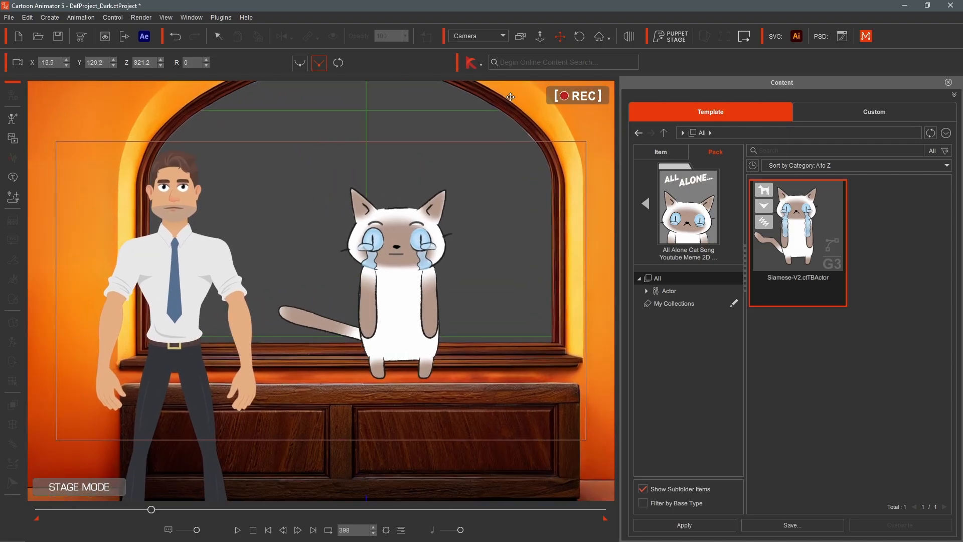
- Zoom and pan the camera closer toward the cat at frame 398, then play the animation from the first frame
left_click(540, 36)
scroll(412, 281, "up", 2)
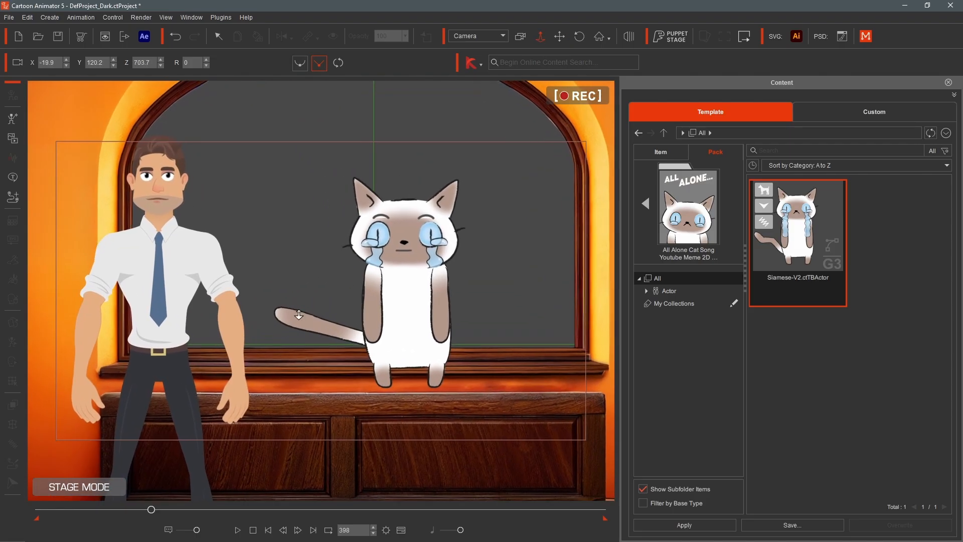
left_click(559, 36)
left_click_drag(374, 368, 396, 380)
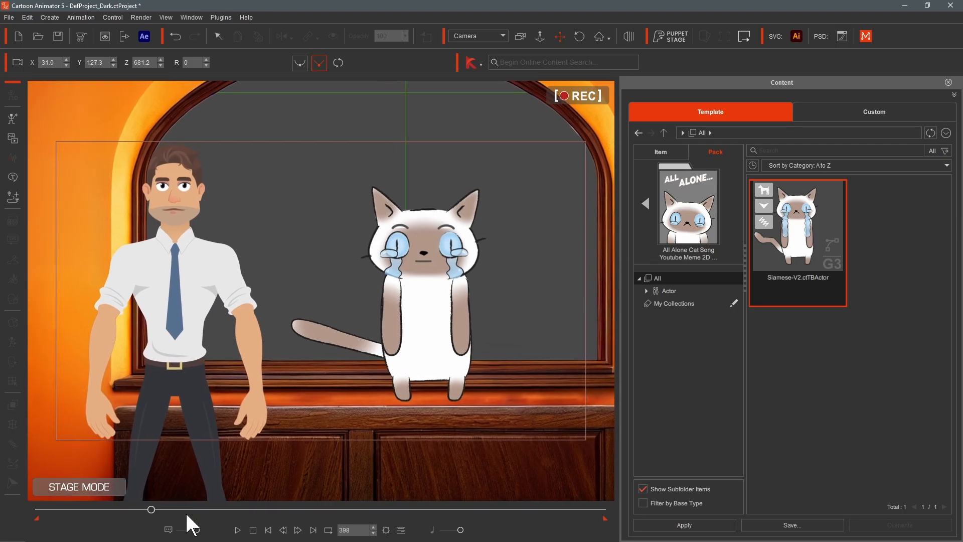
left_click_drag(62, 508, 32, 514)
key("space")
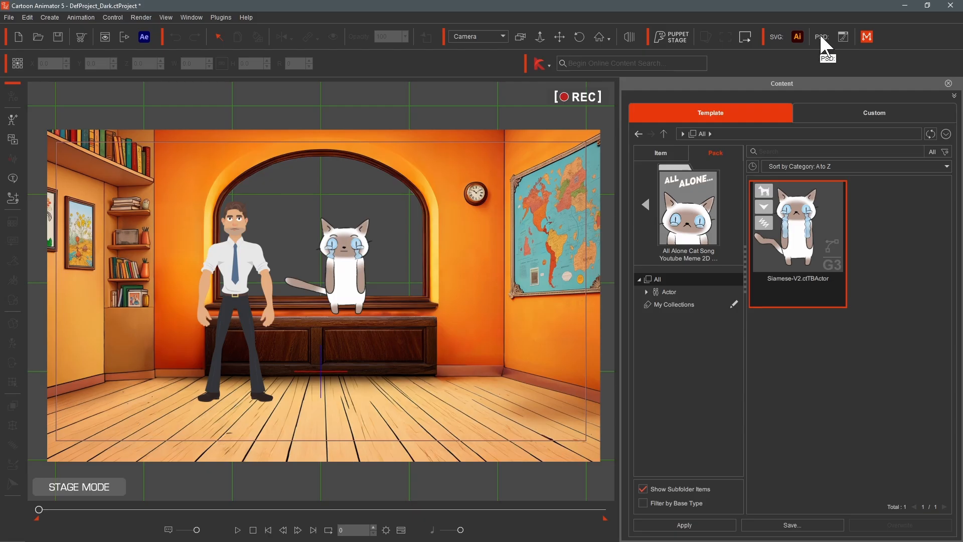
- Open the Motion LIVE 2D plug-in, dismiss its notices, and close it again, disconnecting all servers
left_click(867, 37)
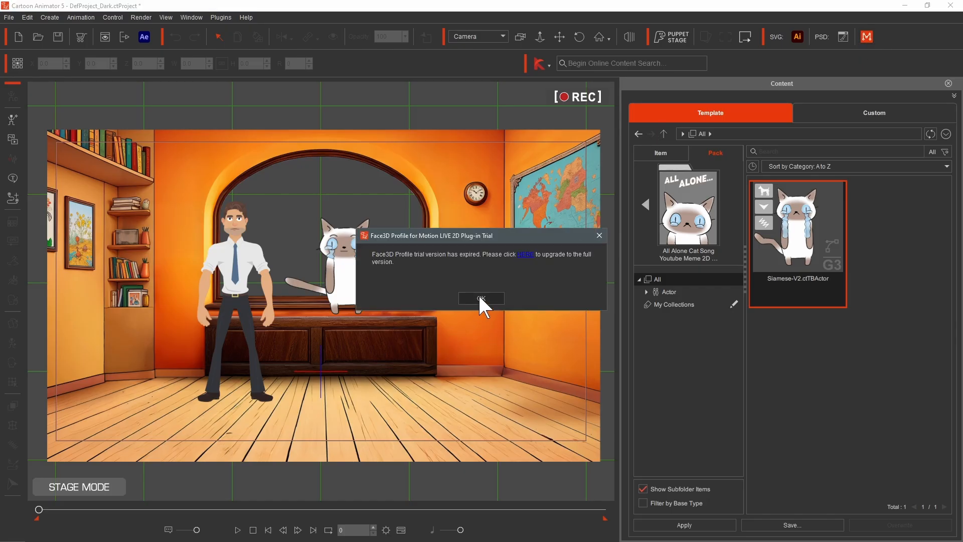
left_click(479, 297)
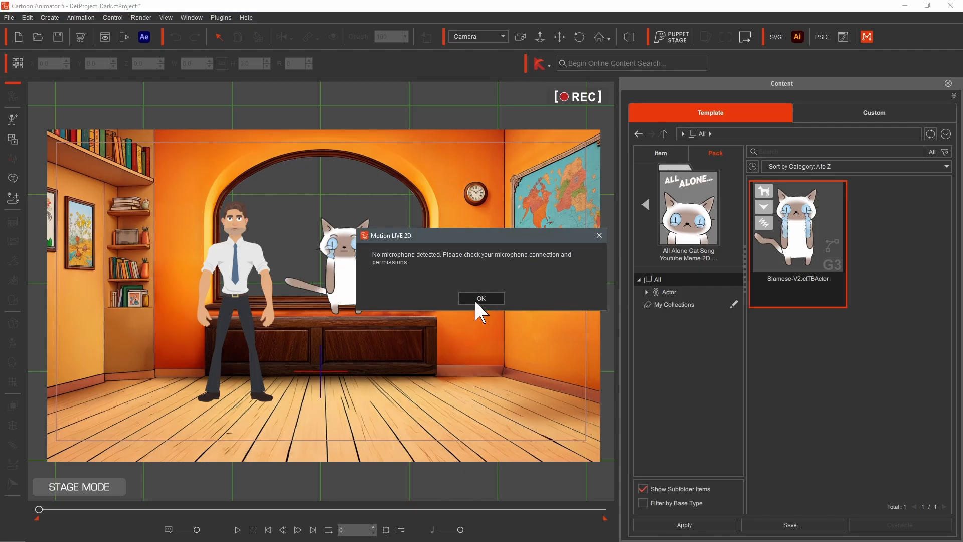
left_click(481, 298)
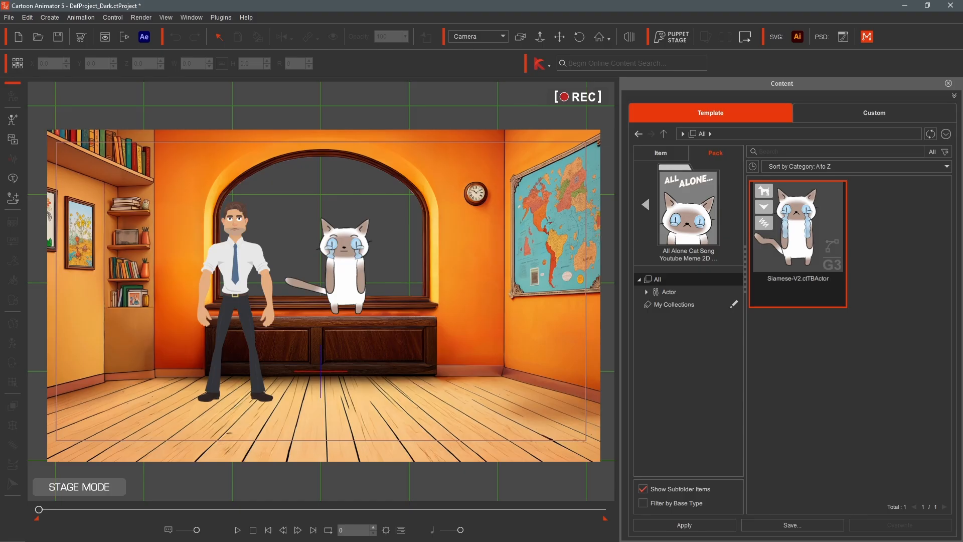
left_click_drag(748, 179, 563, 140)
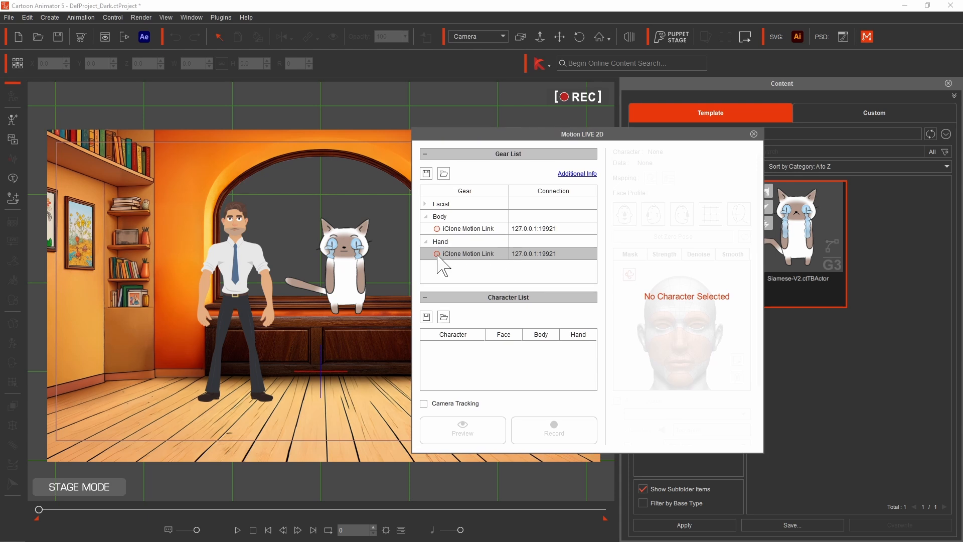
left_click(754, 134)
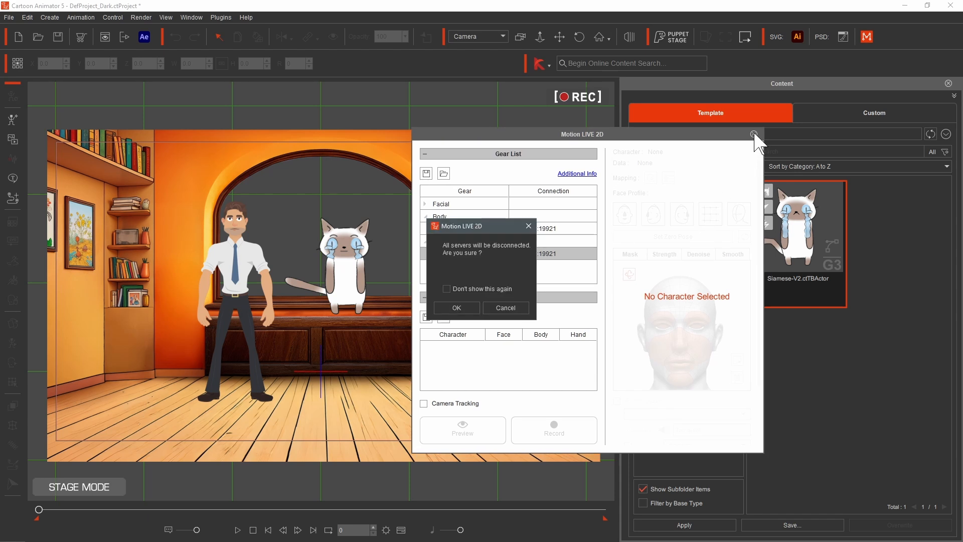
left_click(457, 308)
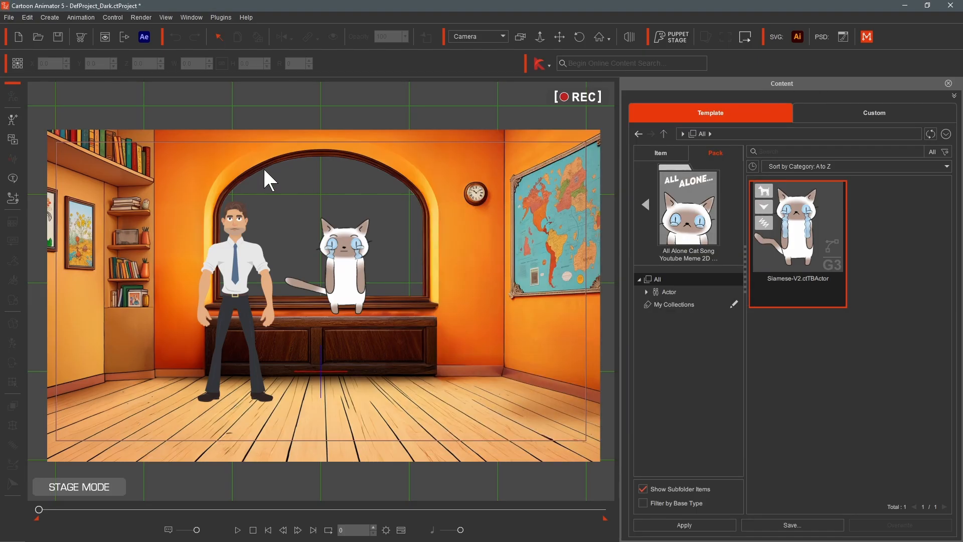
- Select the man and nudge his position to X -107.5, Y -56.3 and Z -378.4
left_click(235, 266)
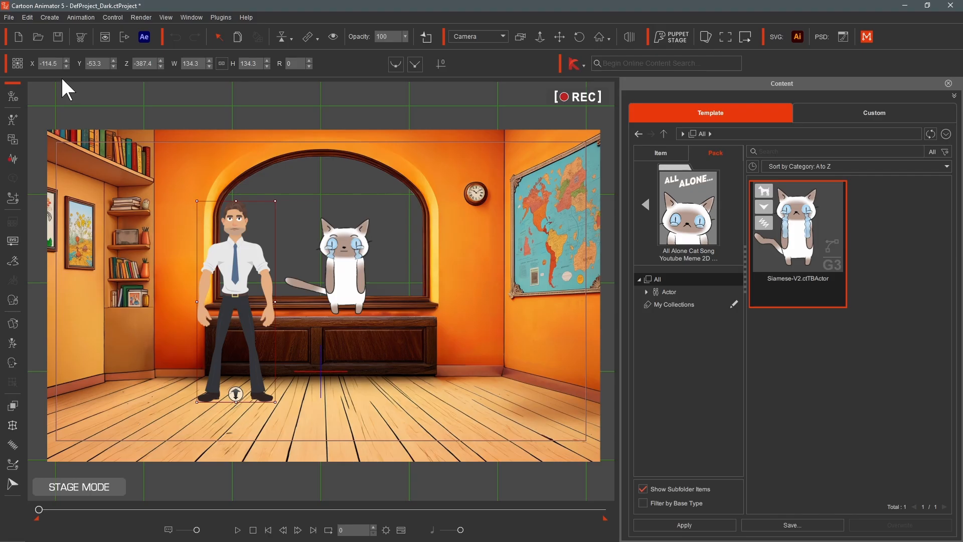
left_click(66, 61)
left_click(66, 61)
left_click(65, 60)
left_click(66, 61)
left_click(65, 61)
left_click(65, 60)
left_click(66, 60)
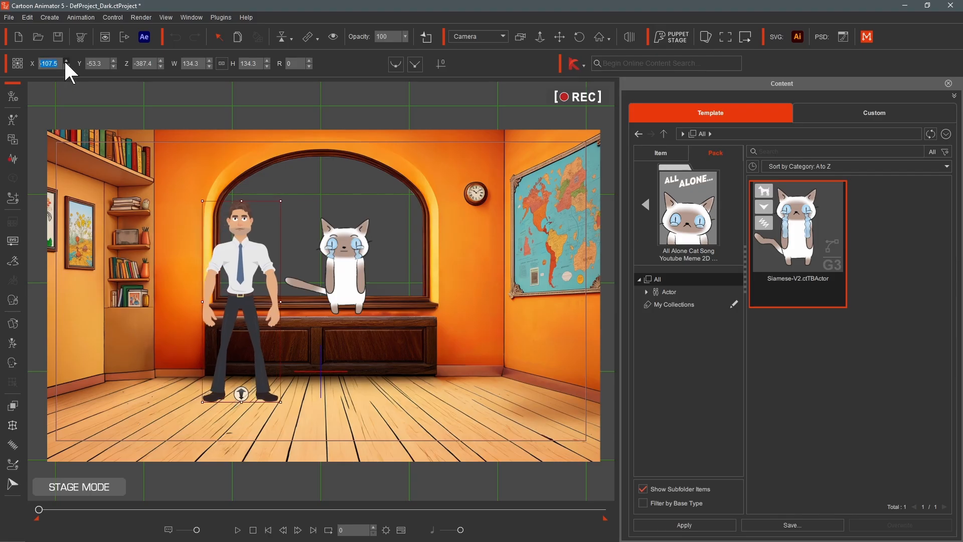
left_click(113, 66)
left_click(114, 66)
left_click(113, 65)
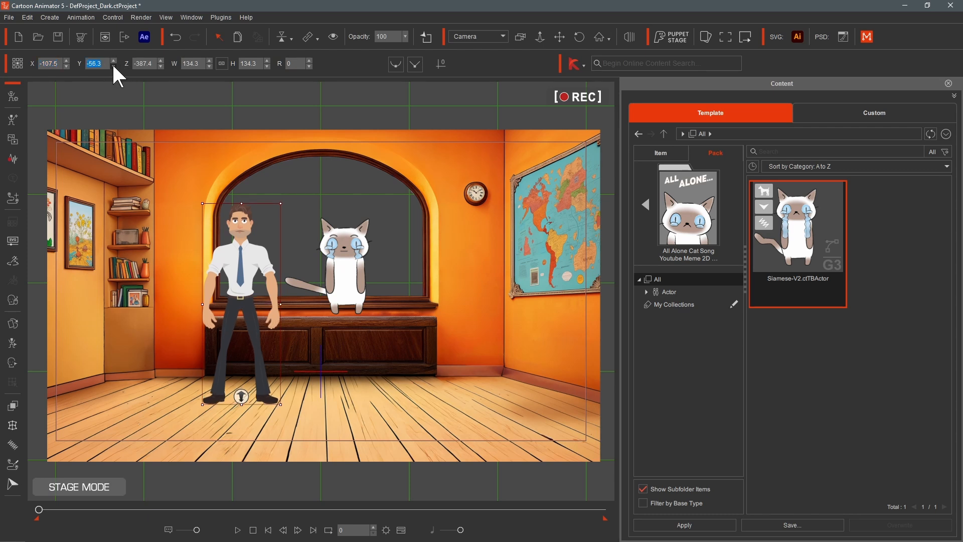
left_click(160, 60)
left_click(160, 61)
left_click(159, 61)
left_click(159, 61)
left_click(159, 61)
left_click(159, 61)
left_click(160, 61)
left_click(159, 61)
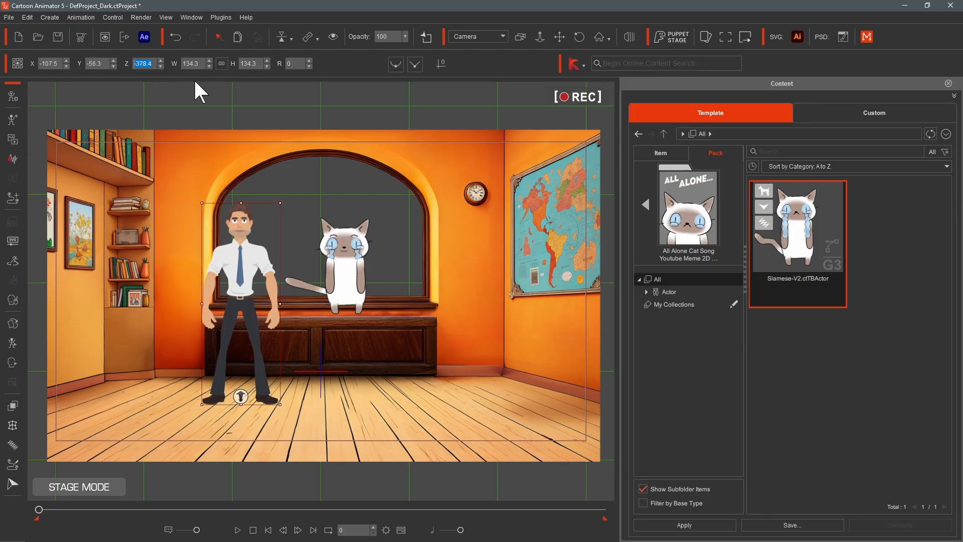
- Lock the aspect ratio and scale the man up to width 153.5 and height 151.3
left_click(209, 61)
left_click(209, 60)
left_click(210, 60)
left_click(210, 60)
left_click(209, 60)
left_click(209, 60)
left_click(210, 60)
left_click(210, 61)
left_click(210, 60)
left_click(209, 66)
left_click(209, 66)
left_click(209, 66)
left_click(209, 65)
left_click(209, 66)
left_click(209, 66)
left_click(209, 65)
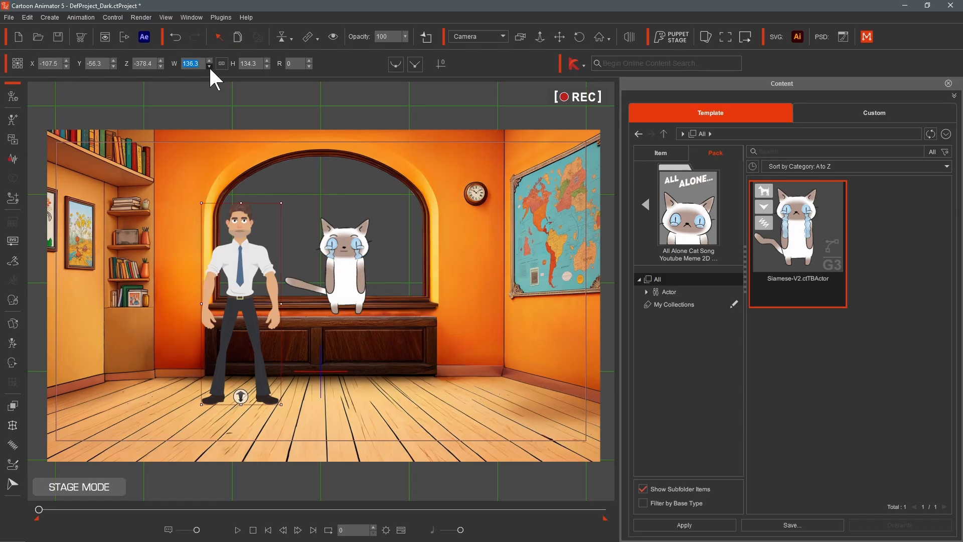
left_click(222, 64)
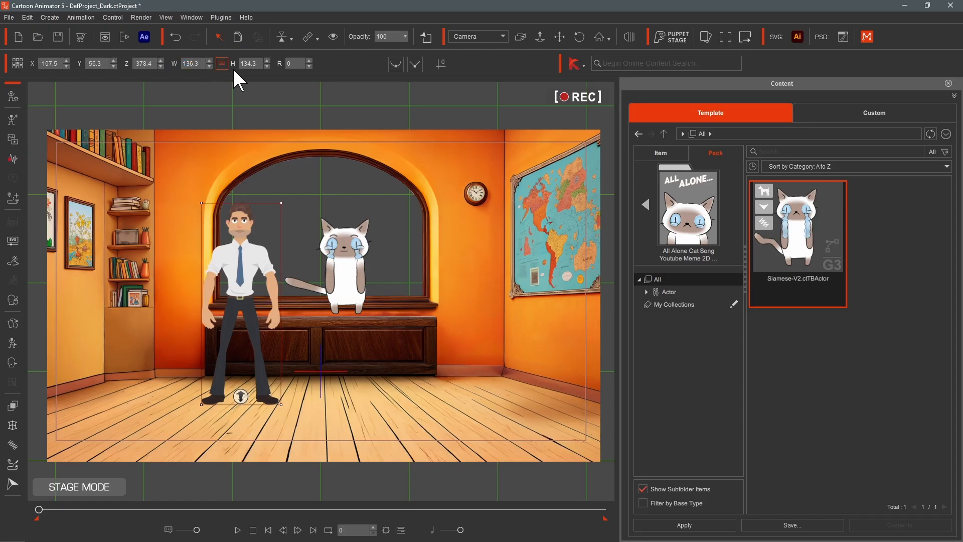
left_click(268, 60)
left_click(267, 61)
left_click(267, 60)
left_click(267, 61)
left_click(267, 60)
left_click(267, 61)
left_click(268, 60)
left_click(268, 60)
left_click(268, 60)
left_click(267, 60)
left_click(268, 60)
left_click(268, 60)
left_click(267, 61)
left_click(267, 60)
left_click(267, 61)
left_click(267, 61)
left_click(267, 60)
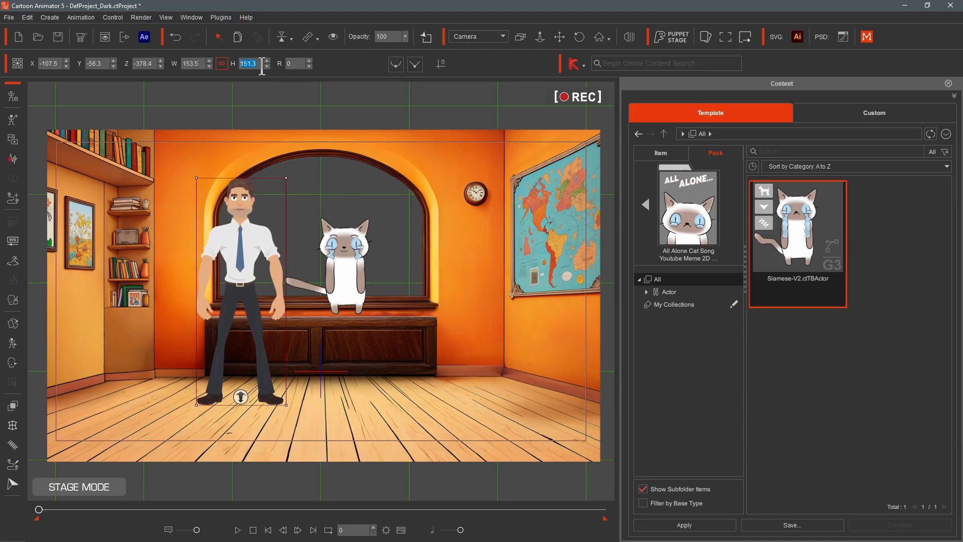
- Try rotating the man and set his rotation back to 0
left_click(309, 60)
left_click(310, 61)
left_click(310, 60)
left_click(310, 60)
left_click(310, 61)
left_click(310, 60)
left_click(309, 61)
left_click(308, 66)
left_click(309, 66)
left_click(309, 67)
left_click(308, 66)
left_click(309, 66)
left_click(308, 66)
left_click(308, 65)
- Open the man in Composer mode and inspect his arm bones and forearm layers
left_click(13, 96)
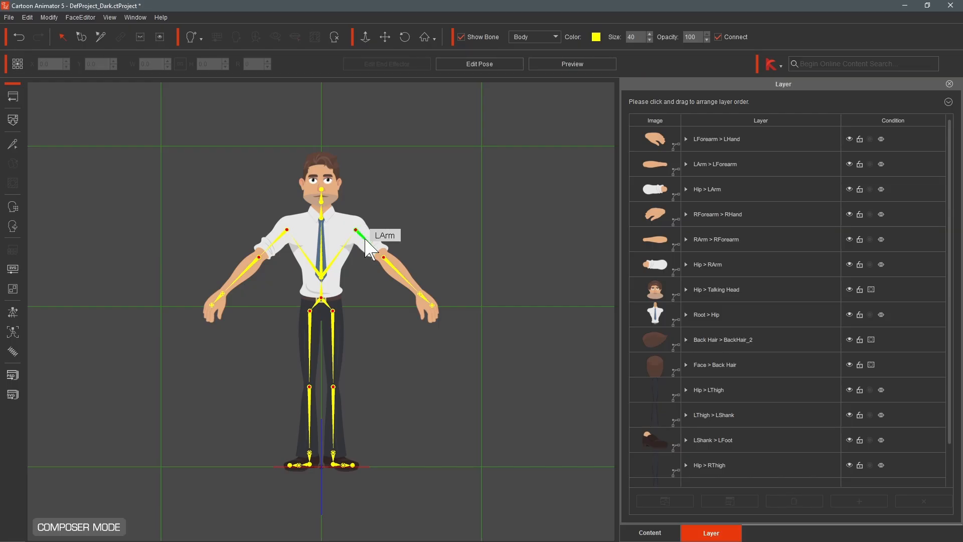
left_click(366, 240)
left_click_drag(353, 203, 345, 269)
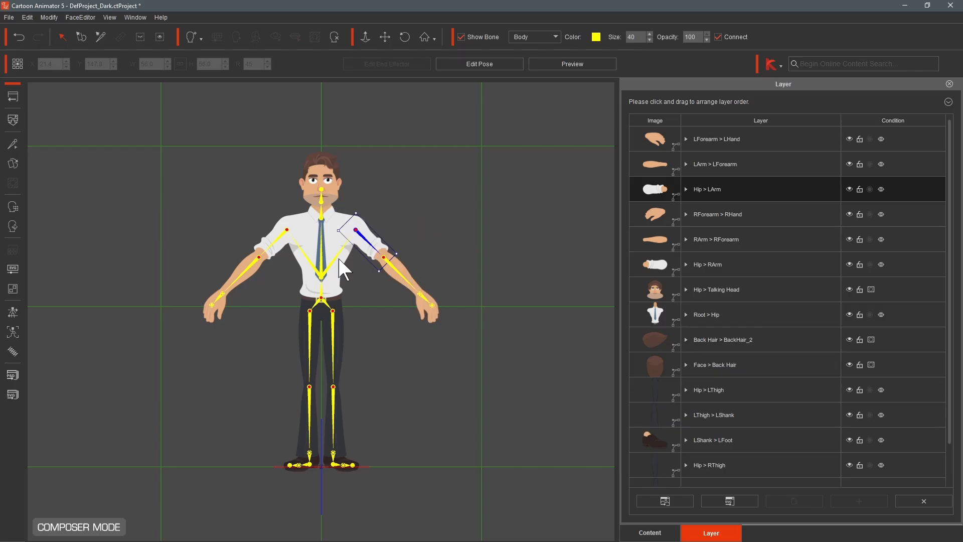
left_click(400, 263)
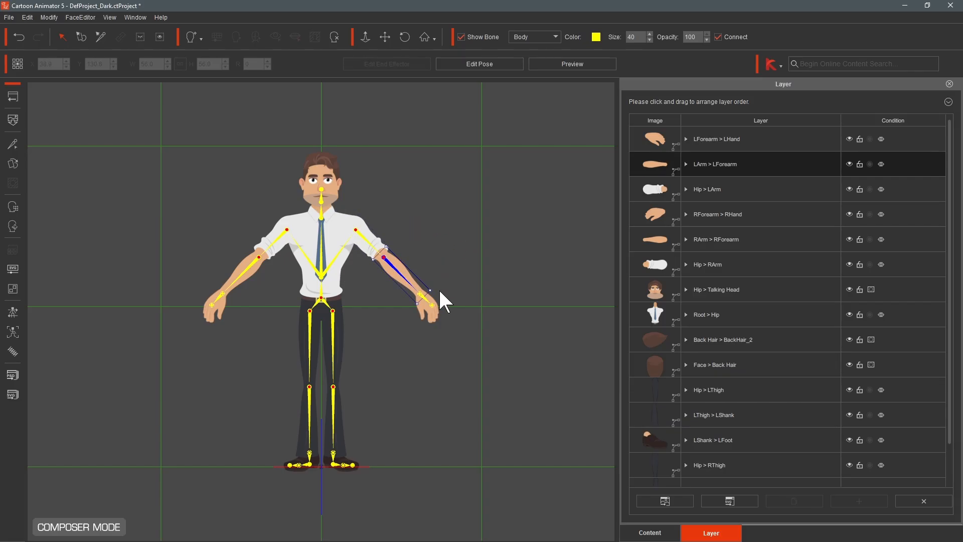
mouse_move(435, 290)
left_mouse_down()
mouse_move(402, 307)
mouse_move(398, 323)
mouse_move(441, 286)
mouse_move(432, 290)
left_mouse_up()
left_click(249, 260)
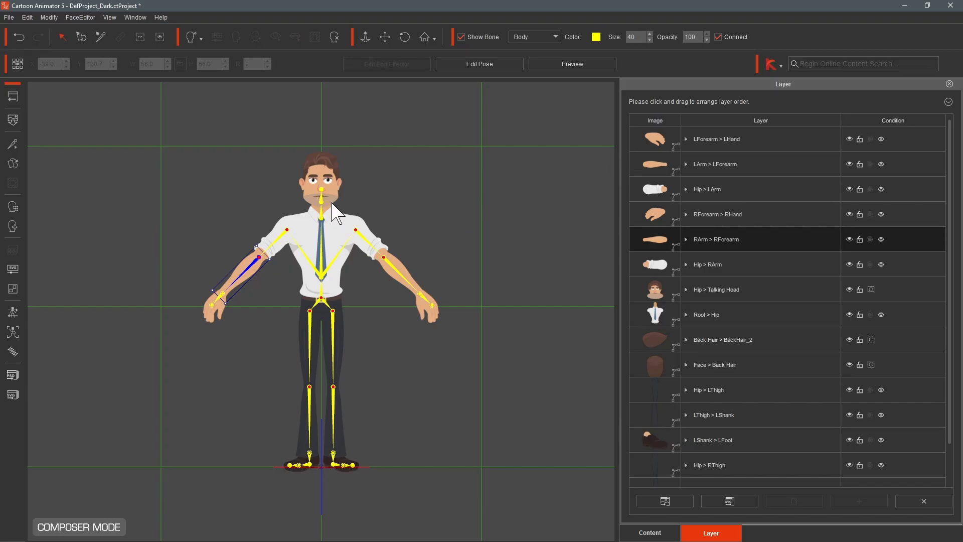
- Hide the FrontHair_3 sprite in the man's head layers, then return to Stage mode with the man selected
left_click(328, 157)
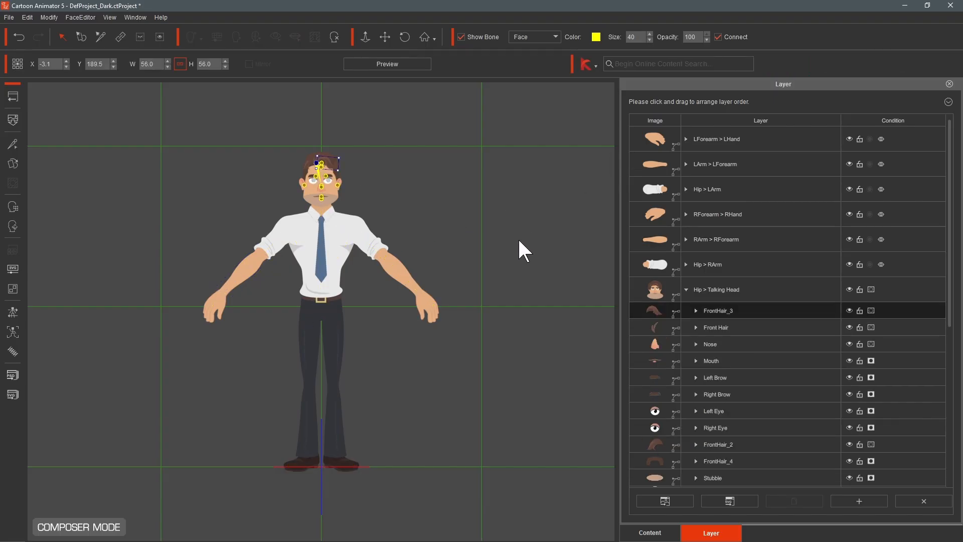
left_click(695, 309)
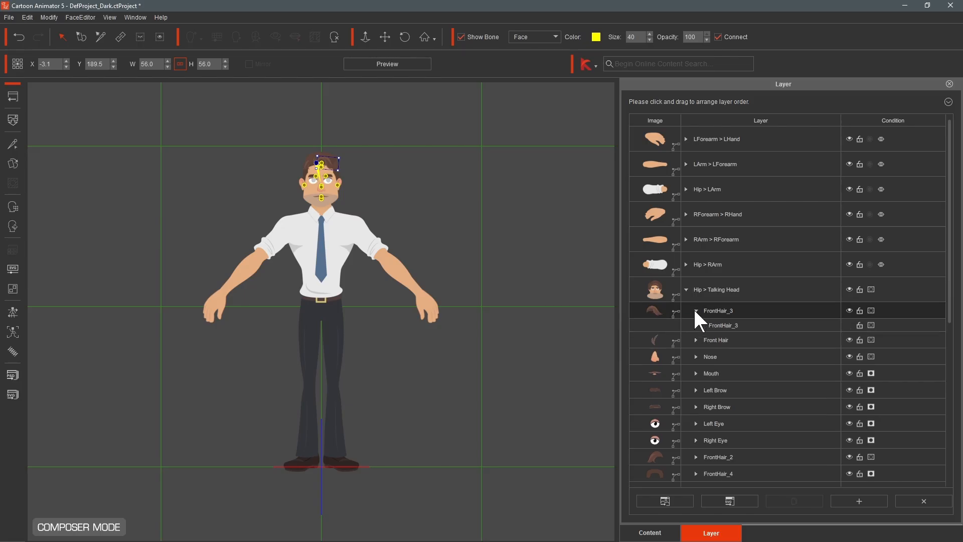
left_click(850, 310)
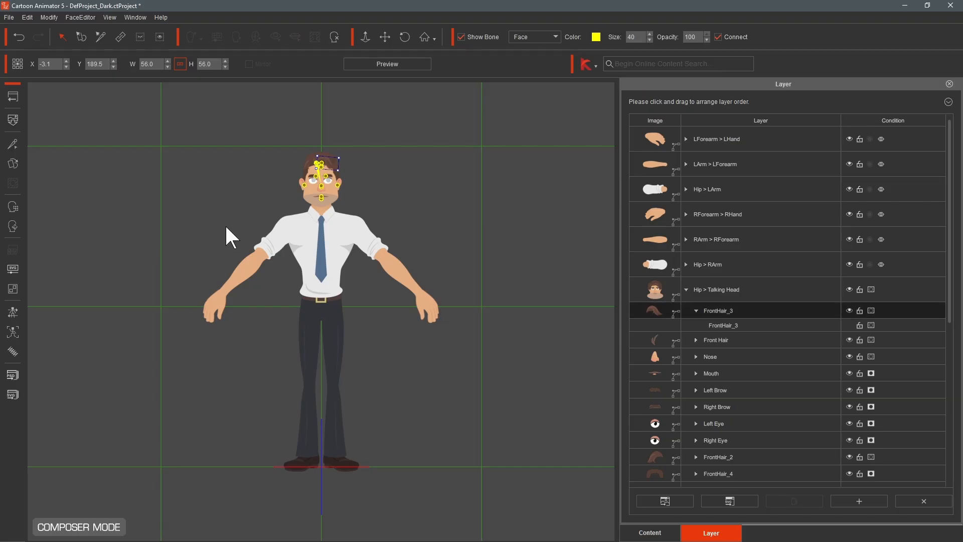
left_click(13, 96)
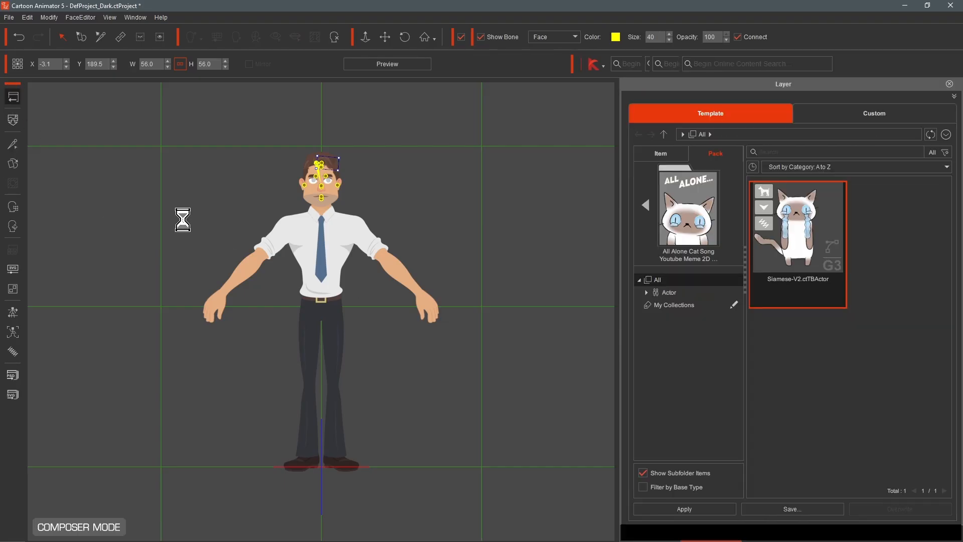
left_click(245, 266)
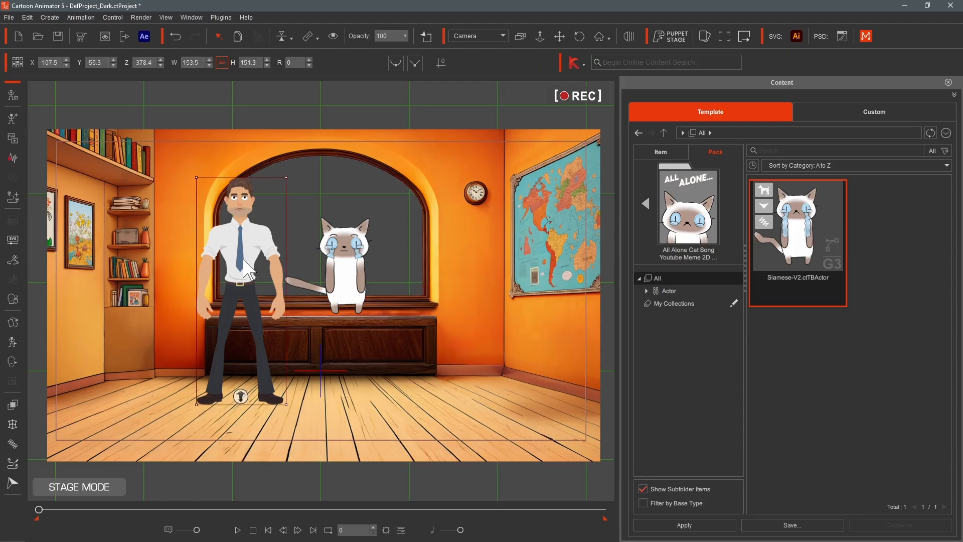
- Open the Create Character dialog's help page and browse the vector and PSD character templates
left_click(13, 120)
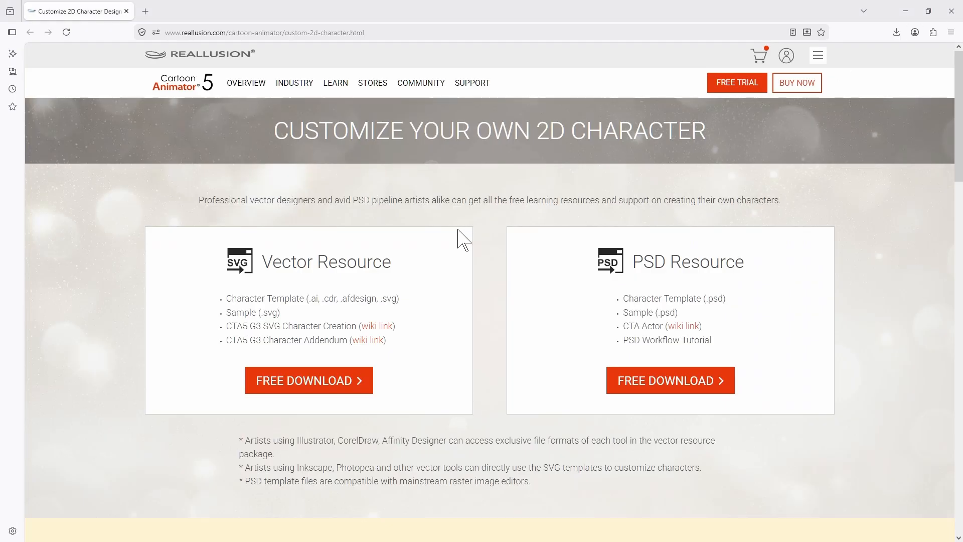
scroll(468, 287, "down", 5)
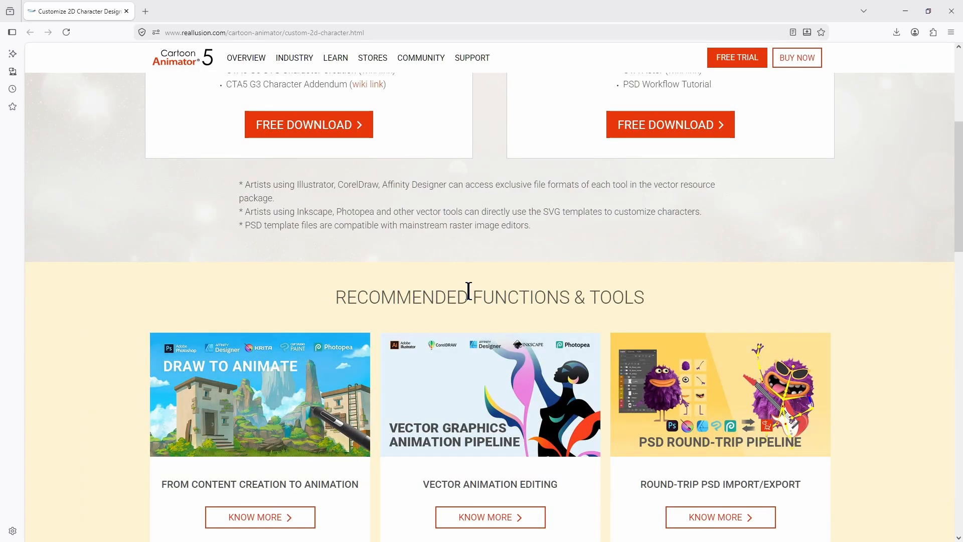
scroll(469, 287, "down", 10)
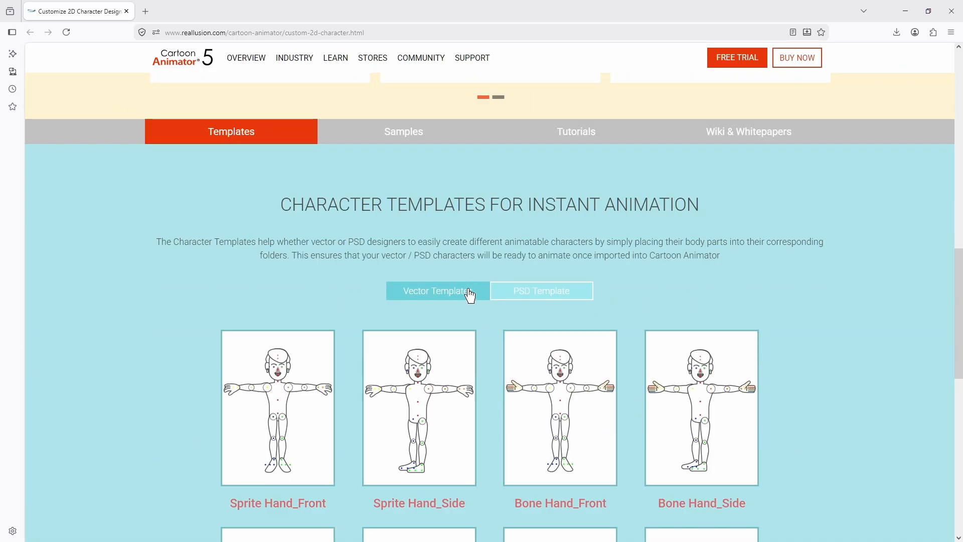
scroll(469, 294, "down", 1)
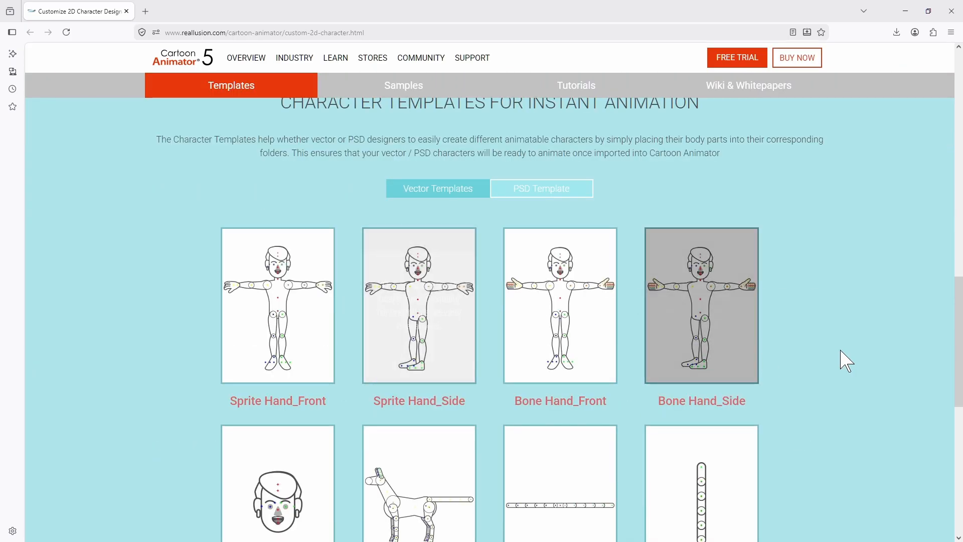
scroll(840, 351, "down", 6)
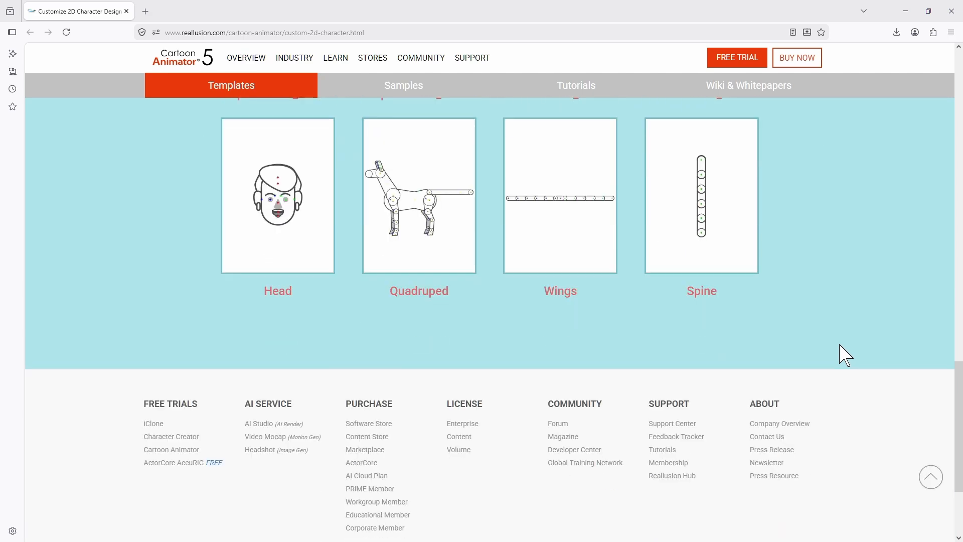
scroll(840, 345, "up", 4)
scroll(843, 354, "up", 6)
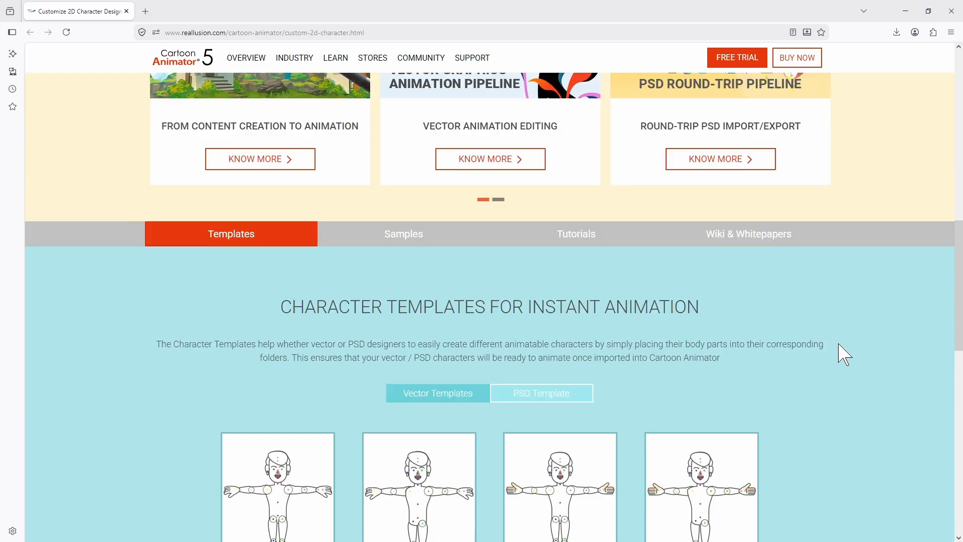
left_click(527, 396)
scroll(646, 378, "down", 3)
scroll(645, 378, "down", 3)
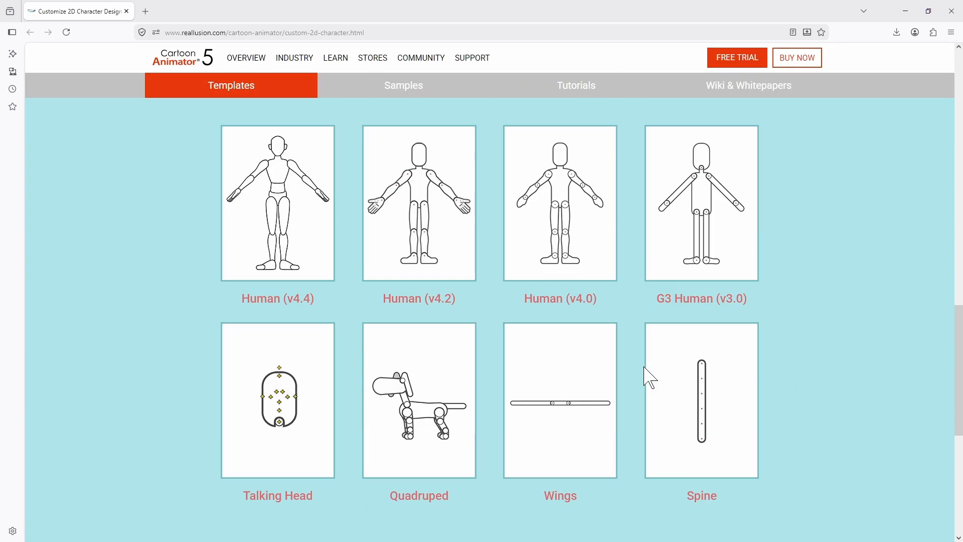
scroll(822, 385, "up", 4)
scroll(824, 385, "up", 15)
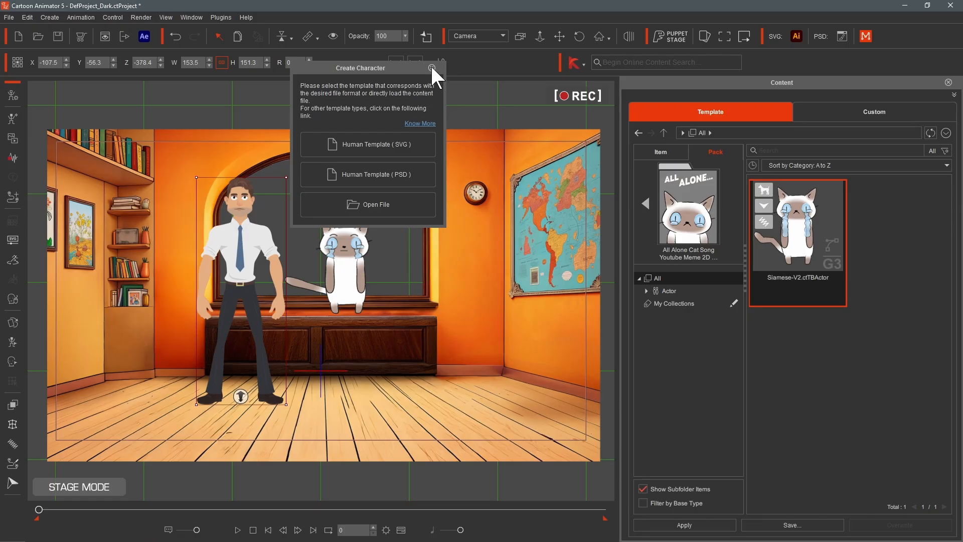
- Close the Create Character dialog, then open and close the Create Media dialog
key("Escape")
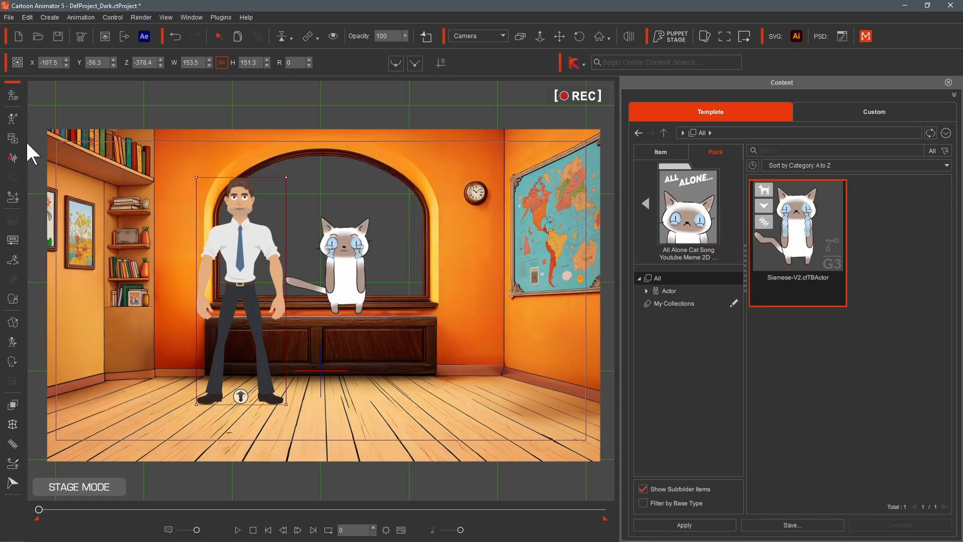
left_click(13, 136)
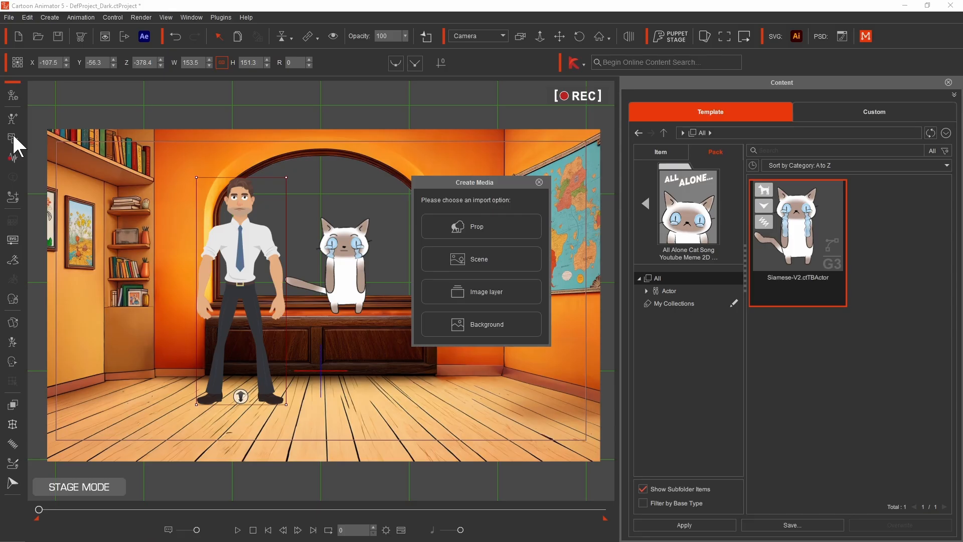
left_click(14, 137)
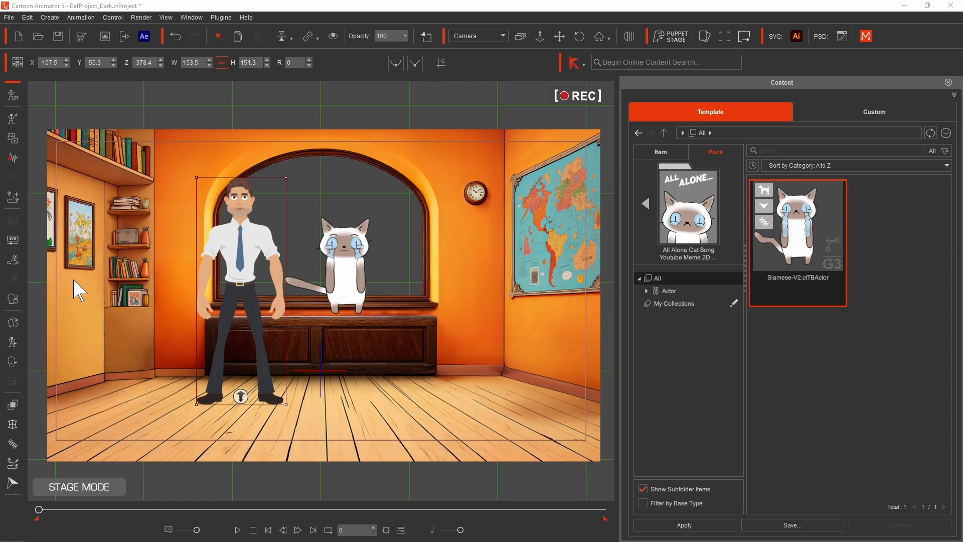
- Open the Create Script dialog and choose a voice source for the man
left_click(12, 158)
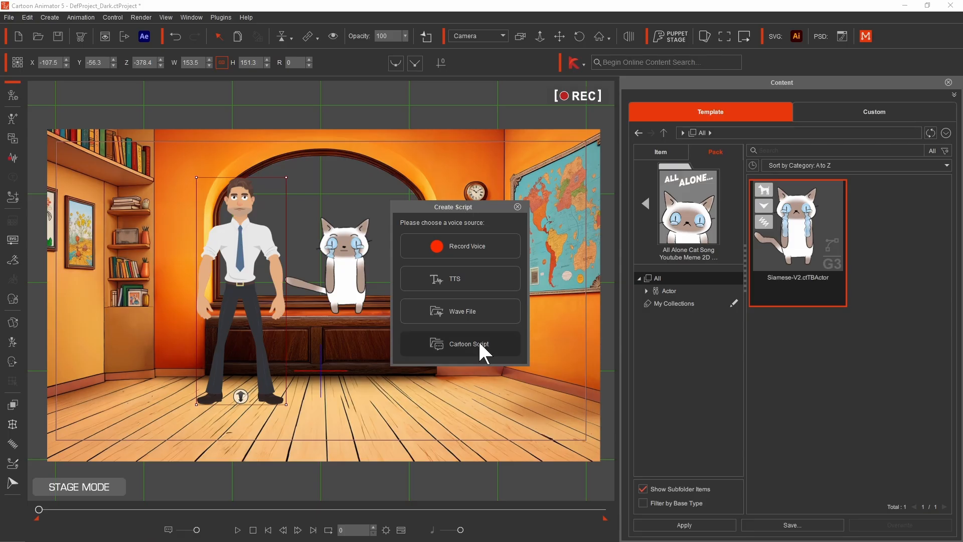
left_click(486, 308)
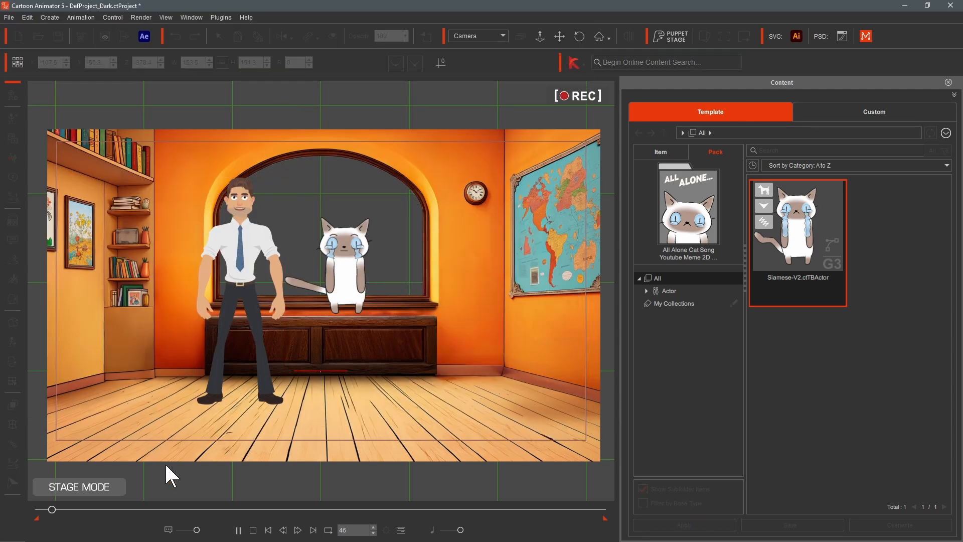
- Animate the camera zooming and panning in on the man and cat during playback, then replay from the start
left_click(540, 36)
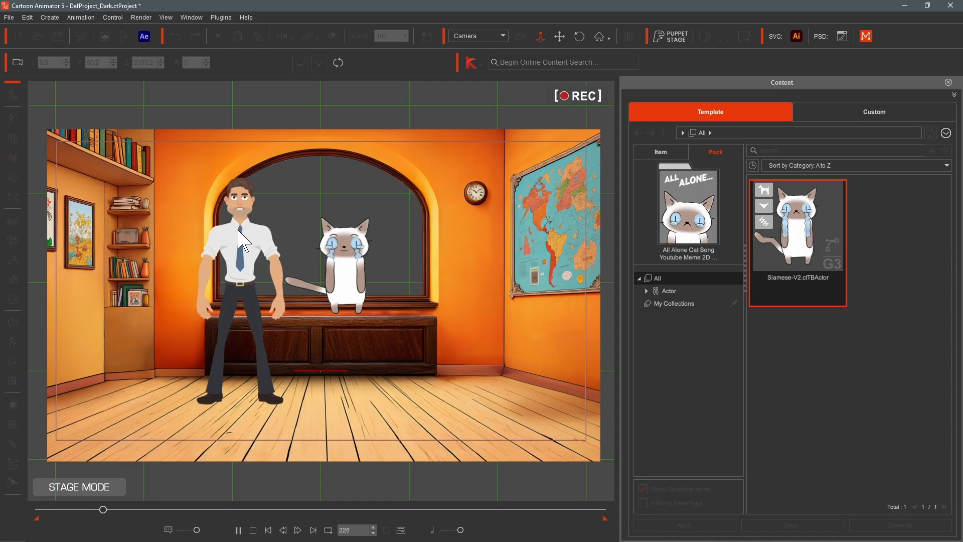
left_click_drag(242, 253, 241, 71)
left_click_drag(165, 285, 180, 185)
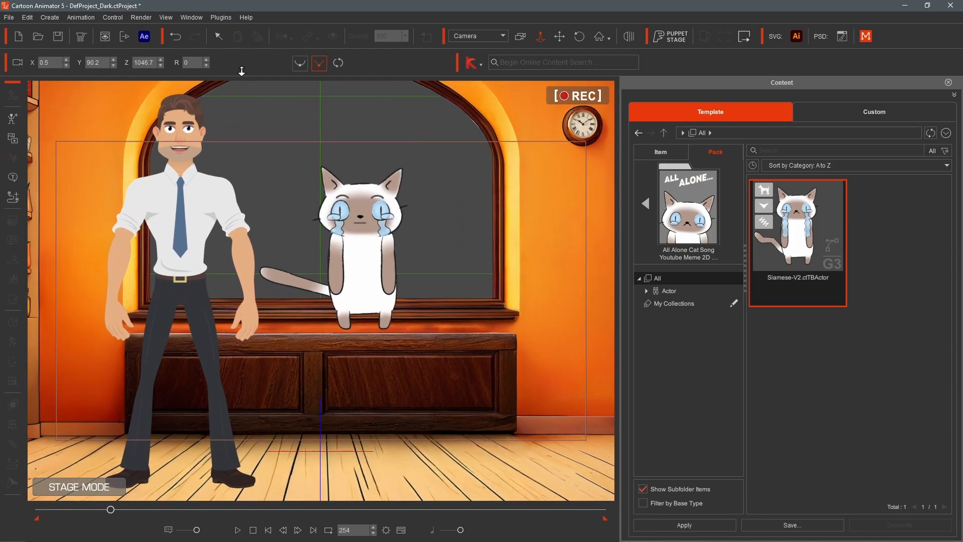
left_click(559, 36)
left_click_drag(198, 269, 233, 326)
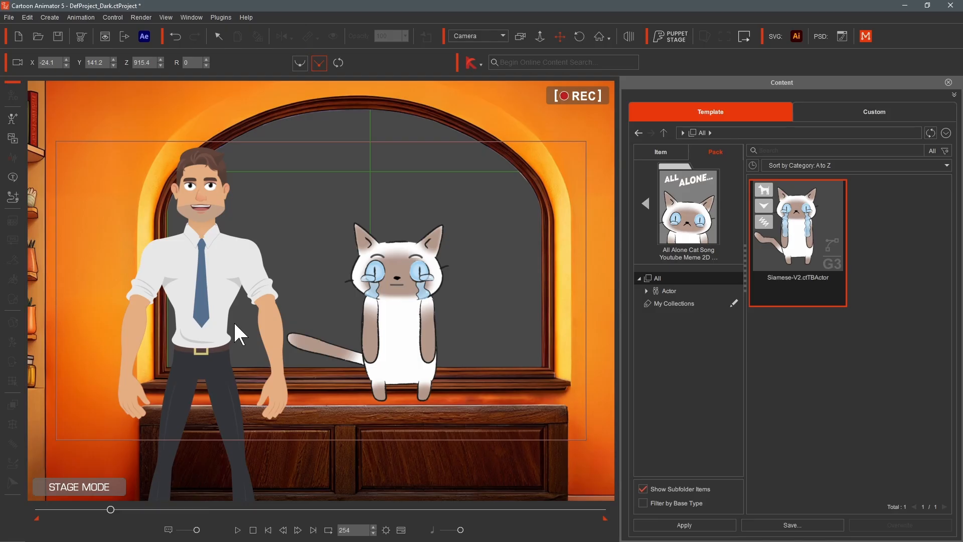
key("x")
key("z")
left_click_drag(235, 324, 325, 359)
key("x")
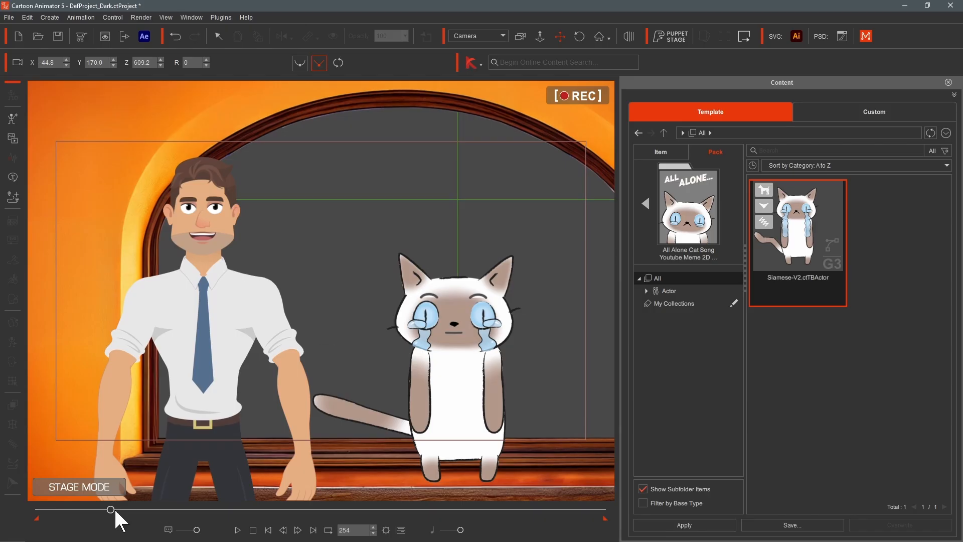
left_click_drag(111, 510, 35, 511)
key("space")
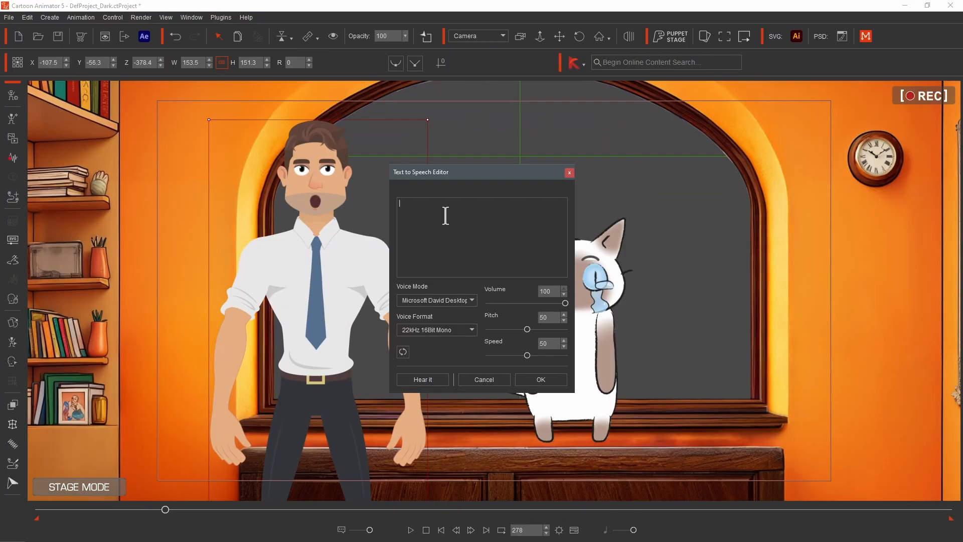
- Enter the text-to-speech line "Lets talk with the Cartoon Animator" for the man, accept it and play it
type("Lets talk with the Cartoon Animator")
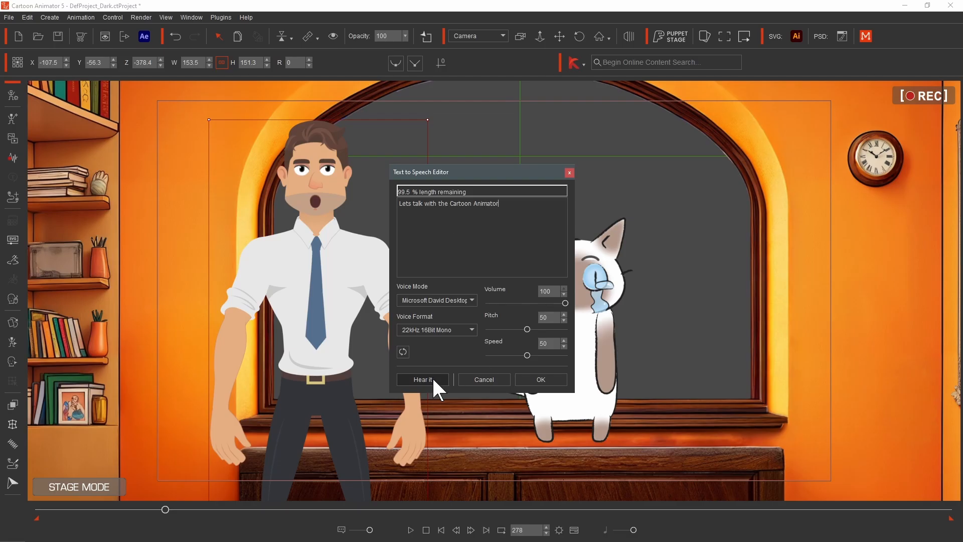
left_click(541, 379)
key("space")
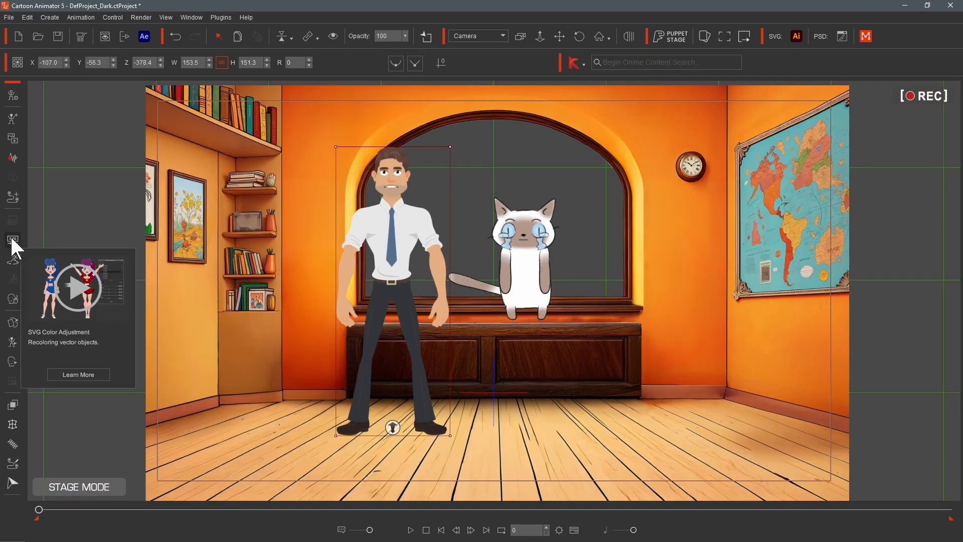
- Open SVG Color Adjustment for the man and expand its ACC and Character groups
left_click(13, 239)
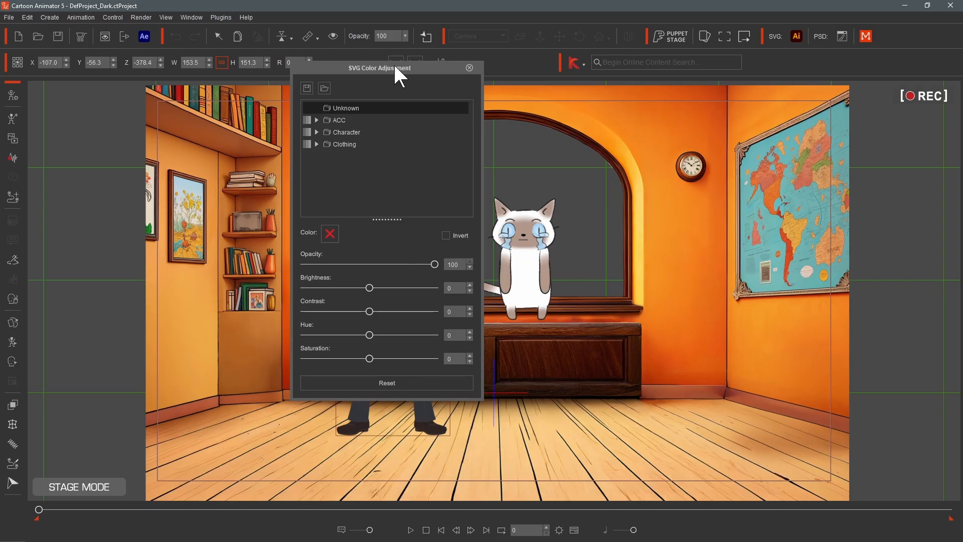
left_click_drag(391, 67, 637, 98)
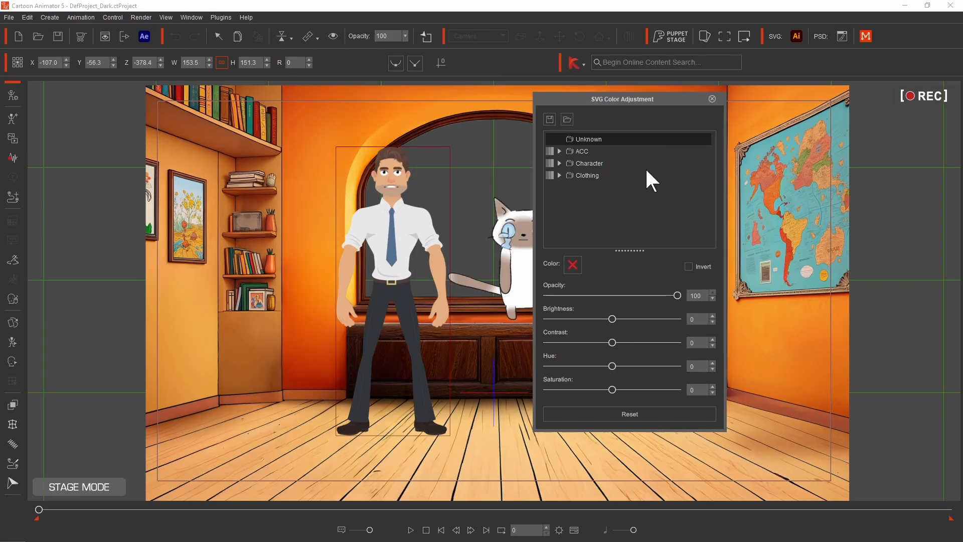
left_click(557, 149)
left_click(596, 150)
left_click(599, 161)
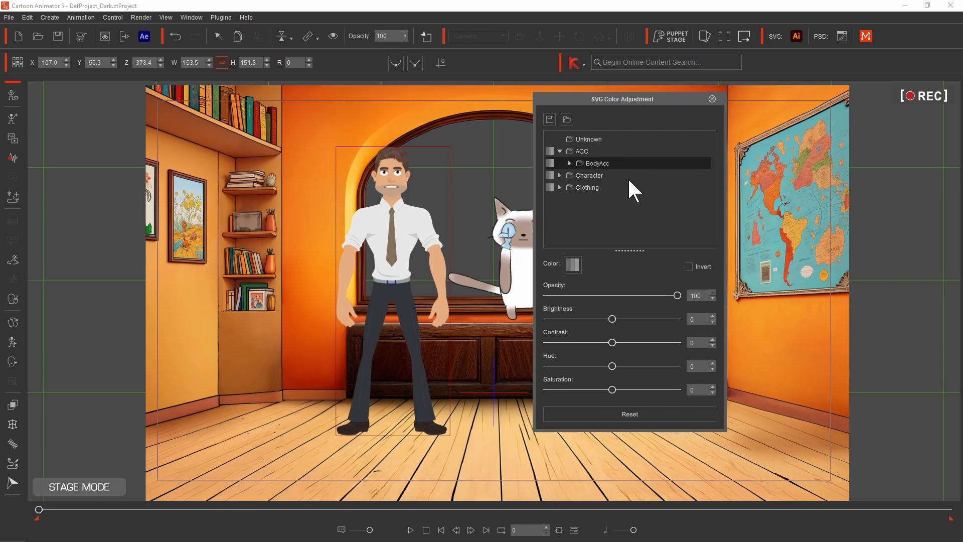
left_click(594, 174)
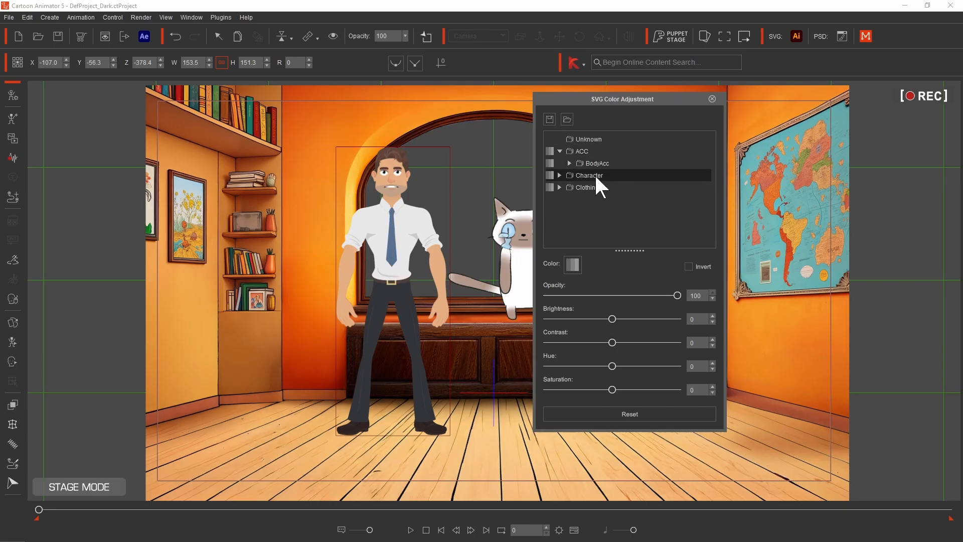
left_click(560, 175)
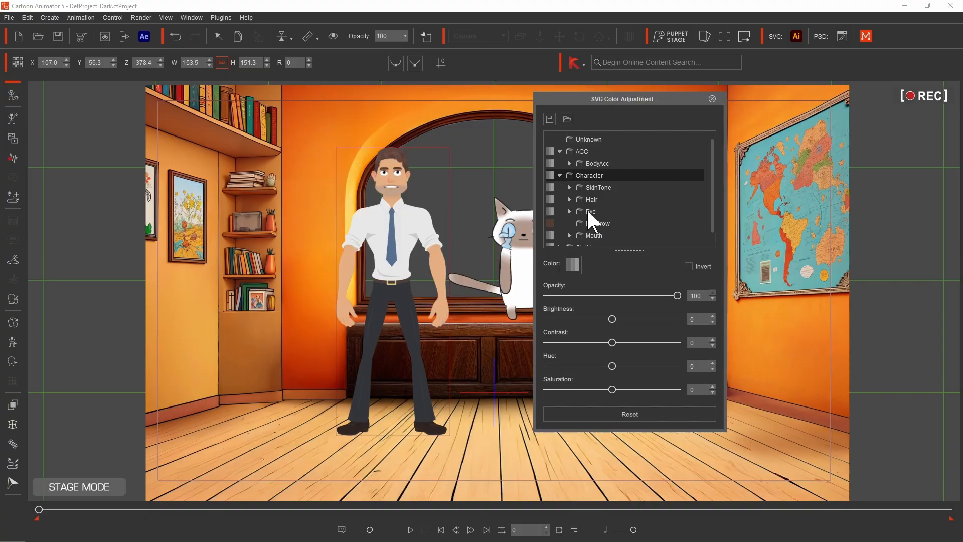
- Select the man's EyeBrow group, set its brightness to 5, and close the color adjustment
left_click(598, 224)
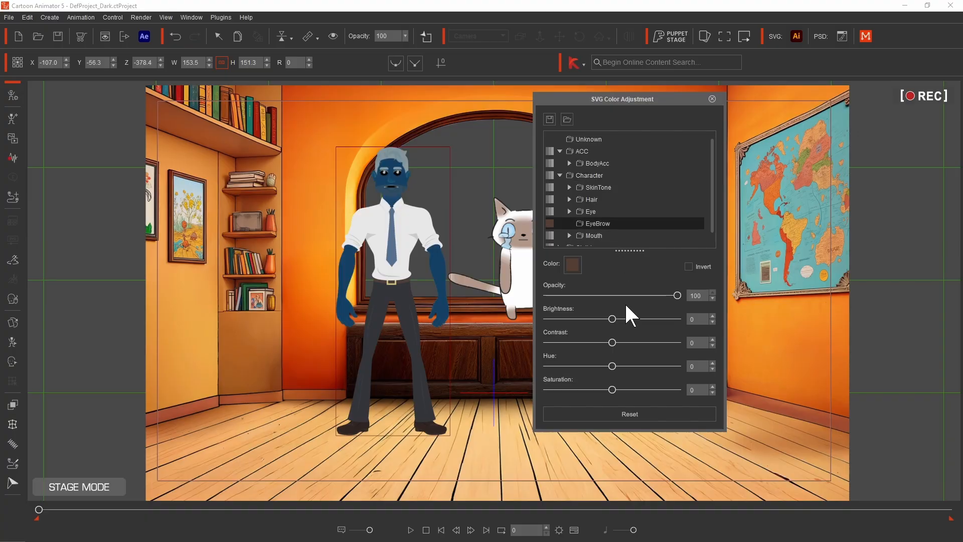
mouse_move(613, 319)
left_mouse_down()
mouse_move(626, 319)
mouse_move(574, 320)
mouse_move(616, 318)
left_mouse_up()
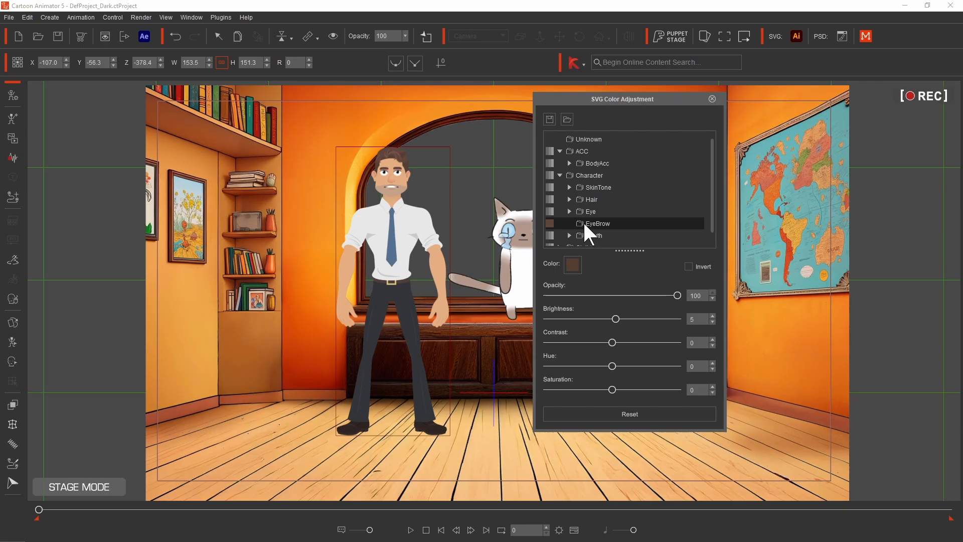
left_click(560, 175)
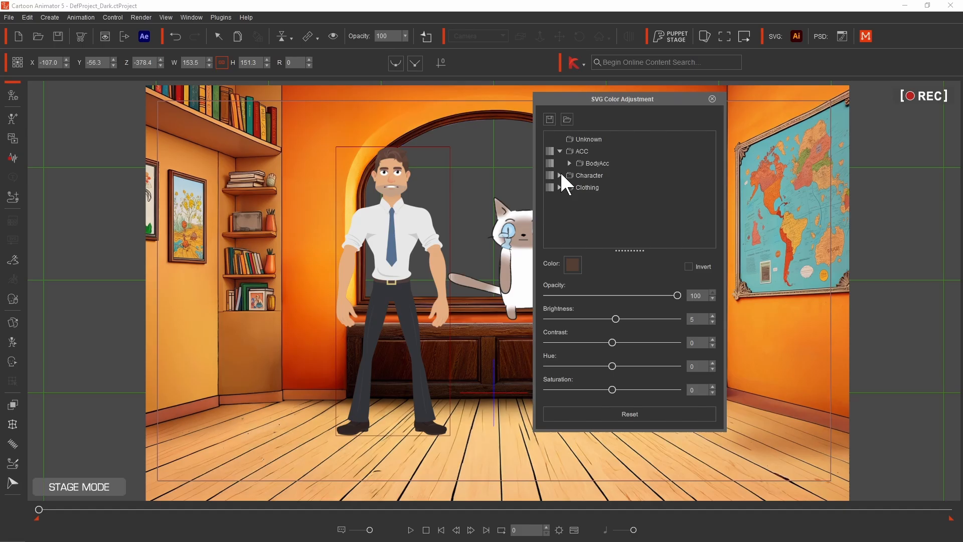
left_click(712, 99)
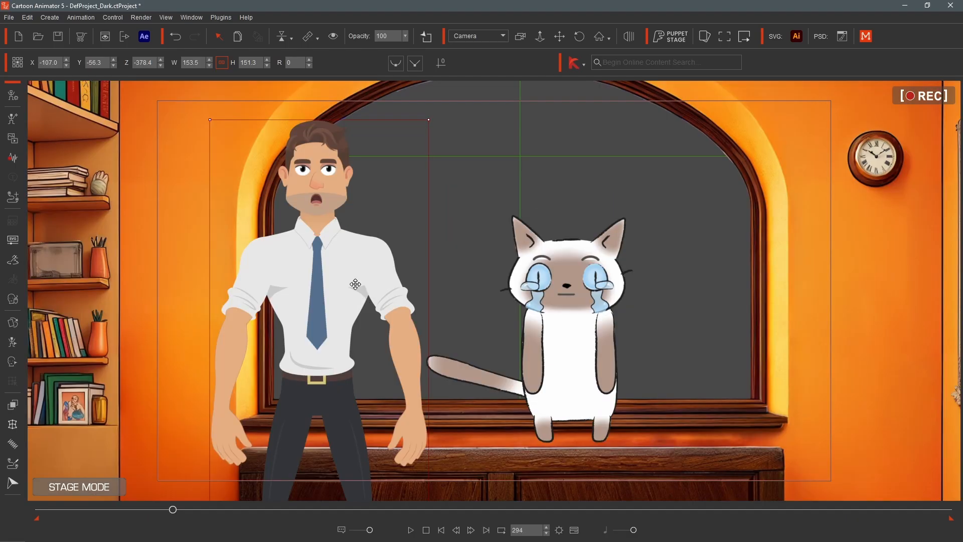
- Open Face Puppet for the man, pick the second face animation profile, and preview it
left_click(12, 299)
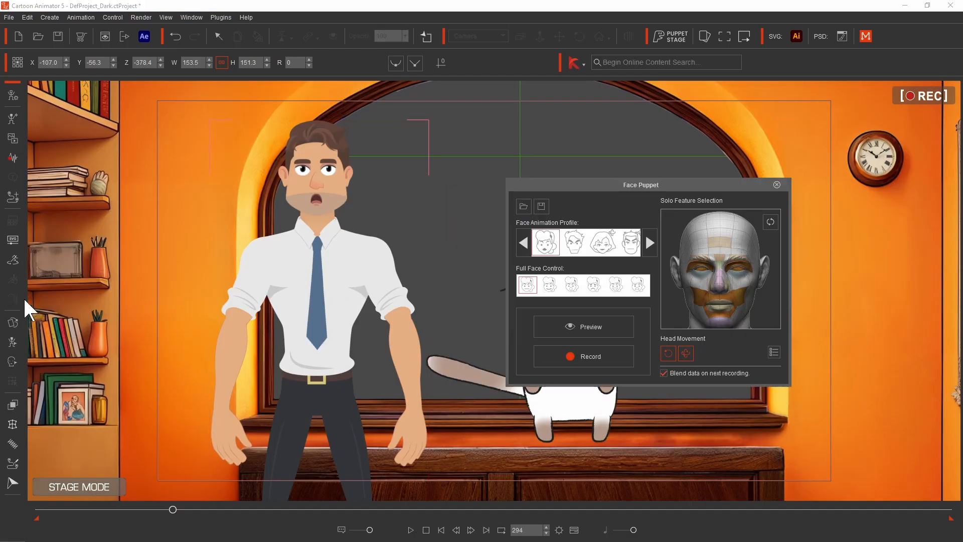
left_click(572, 246)
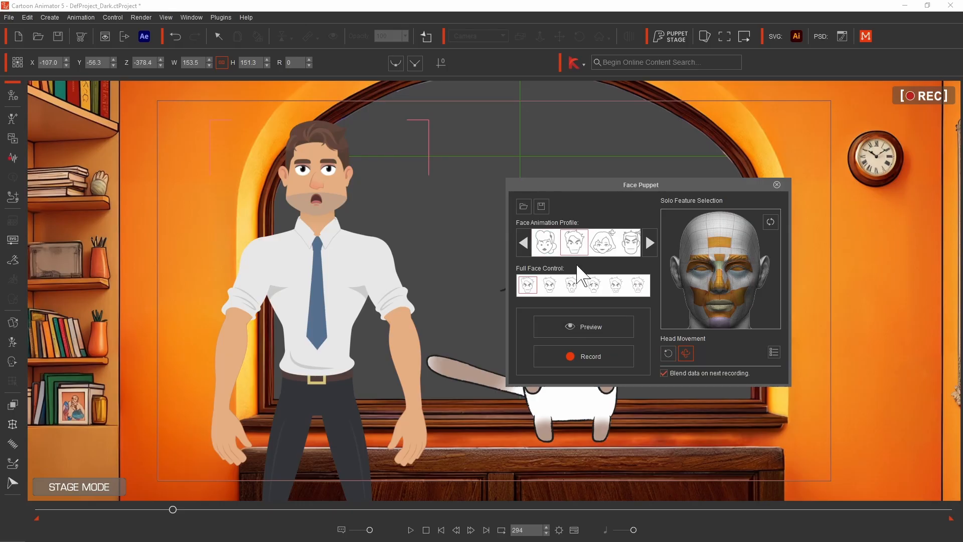
left_click(586, 324)
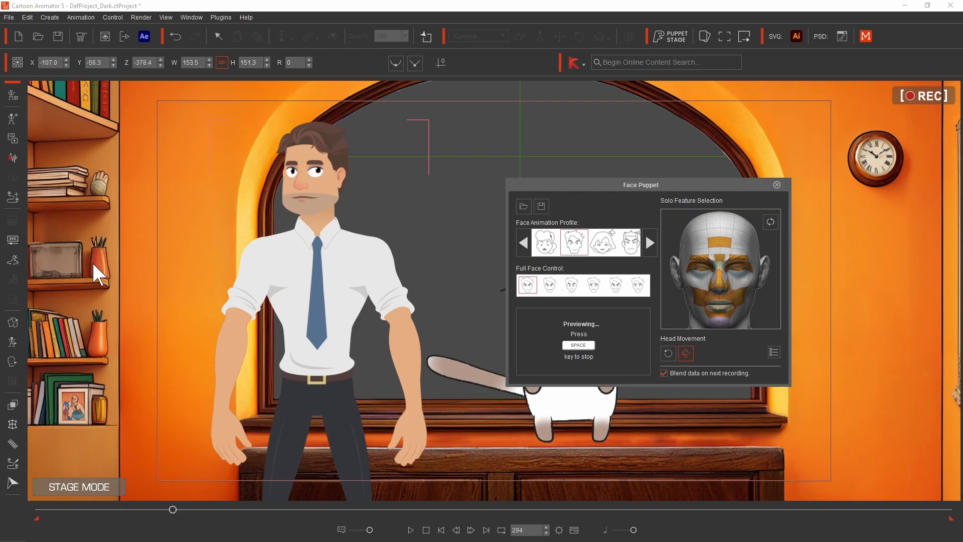
key("space")
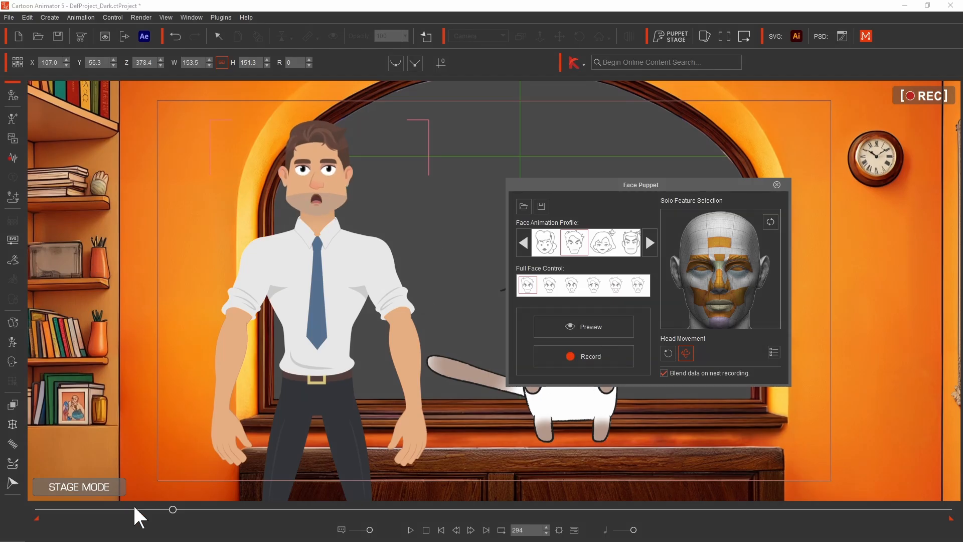
- Record a face puppet performance for the man from an earlier point on the timeline
left_click(119, 510)
left_click_drag(119, 509, 134, 508)
left_click(593, 355)
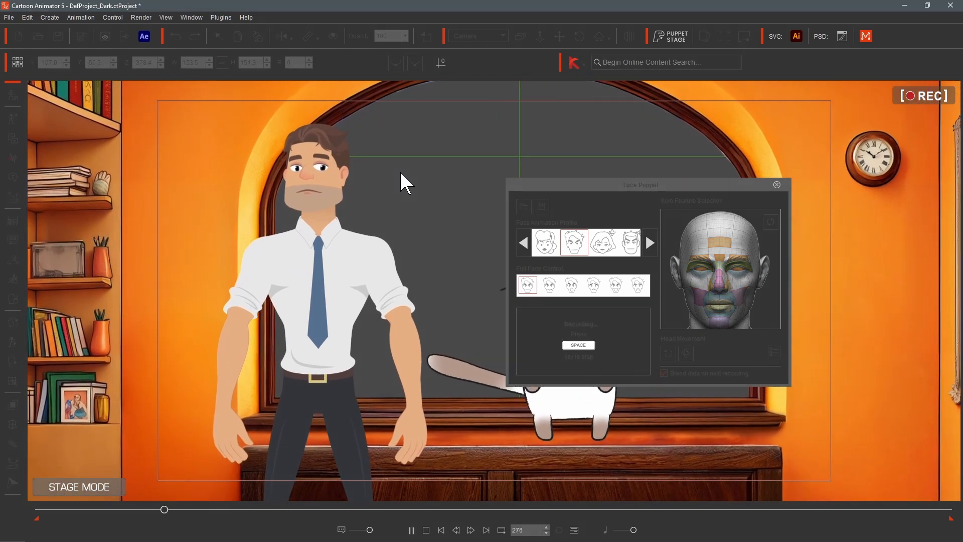
key("space")
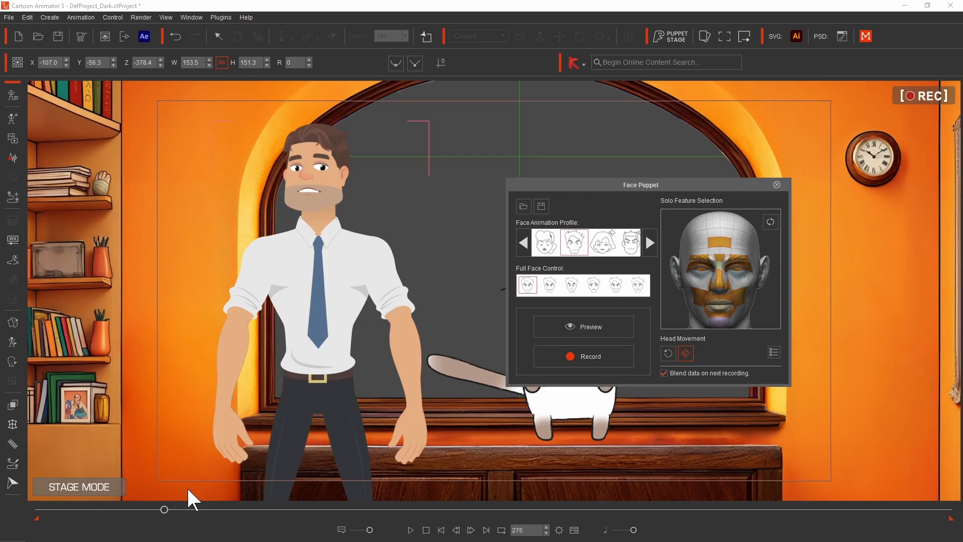
- Record another face puppet take for the man starting around frame 330
left_click(132, 509)
left_click_drag(133, 509, 189, 509)
left_click(600, 355)
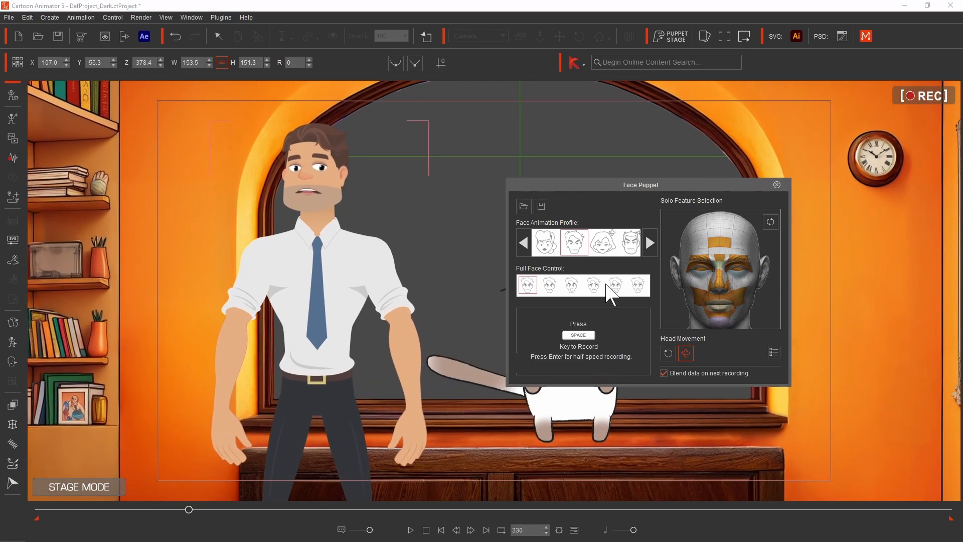
key("space")
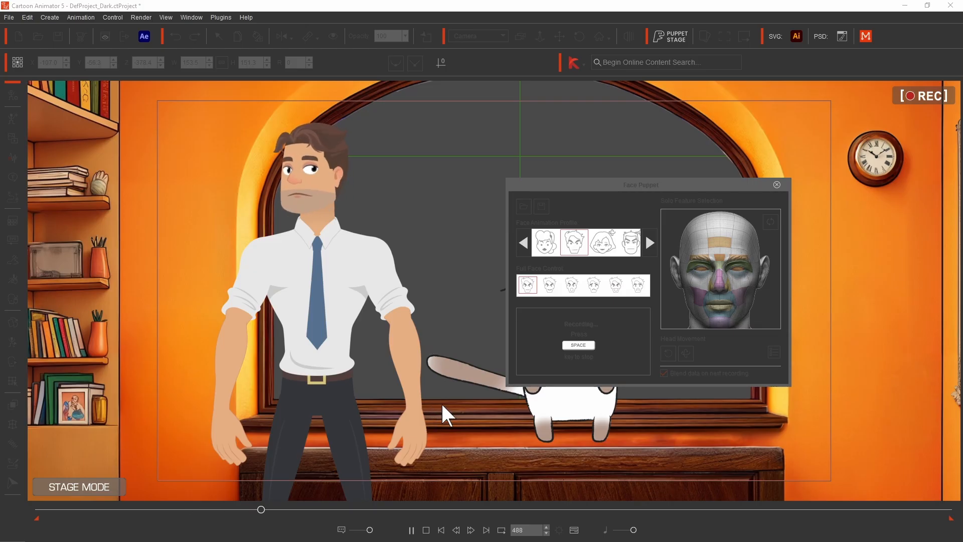
key("space")
- Replay the recorded facial animation and close Face Puppet
left_click_drag(256, 508, 104, 508)
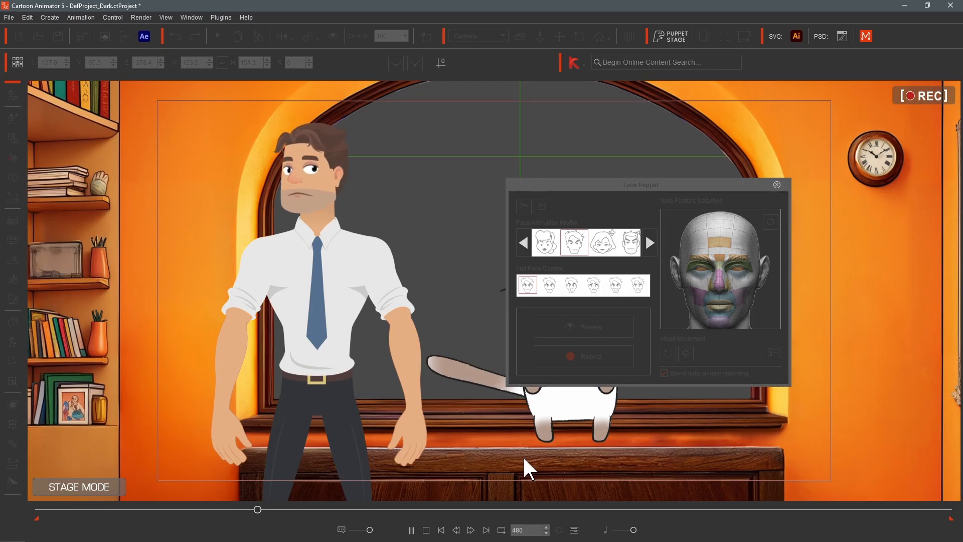
key("space")
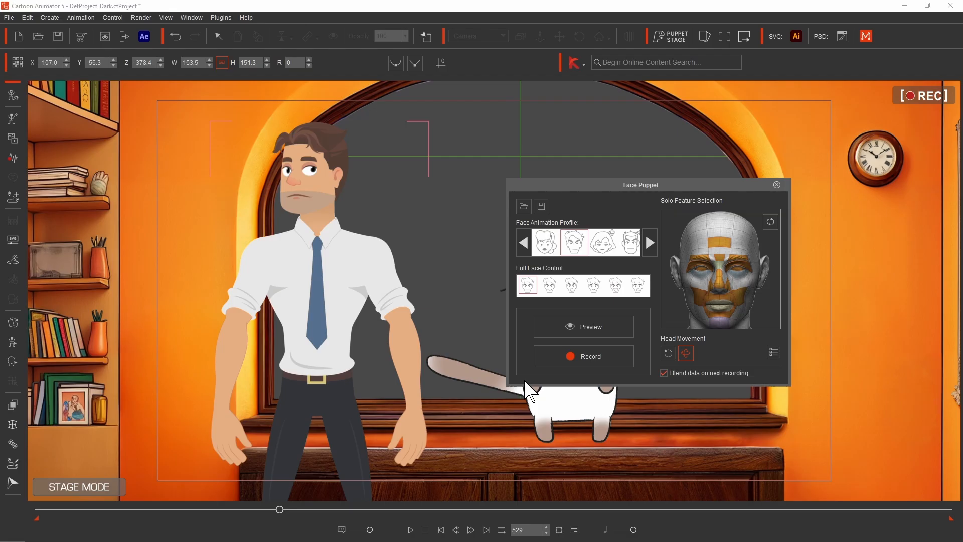
left_click(776, 184)
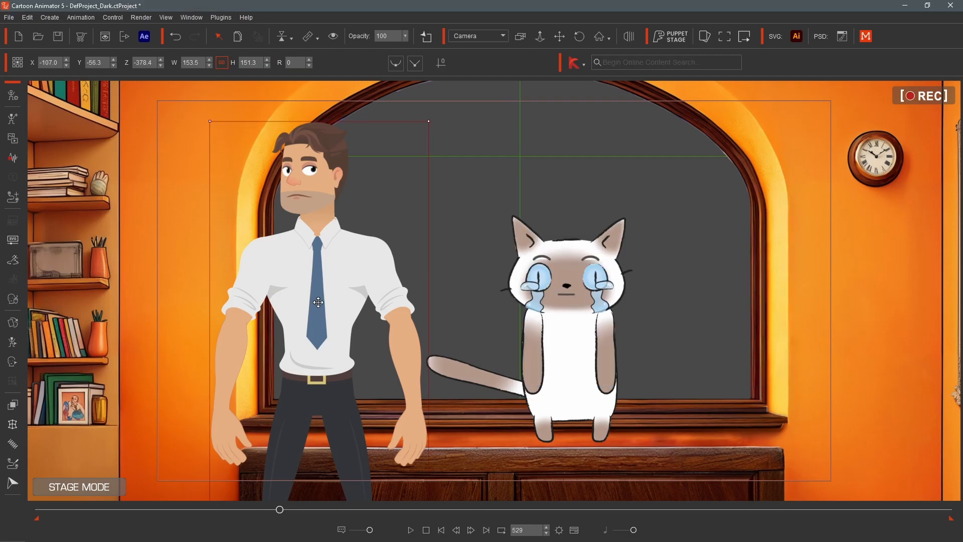
- Open the Sprite Editor and swap the cat's lower right-eye tear sprite to Empty
left_click(12, 321)
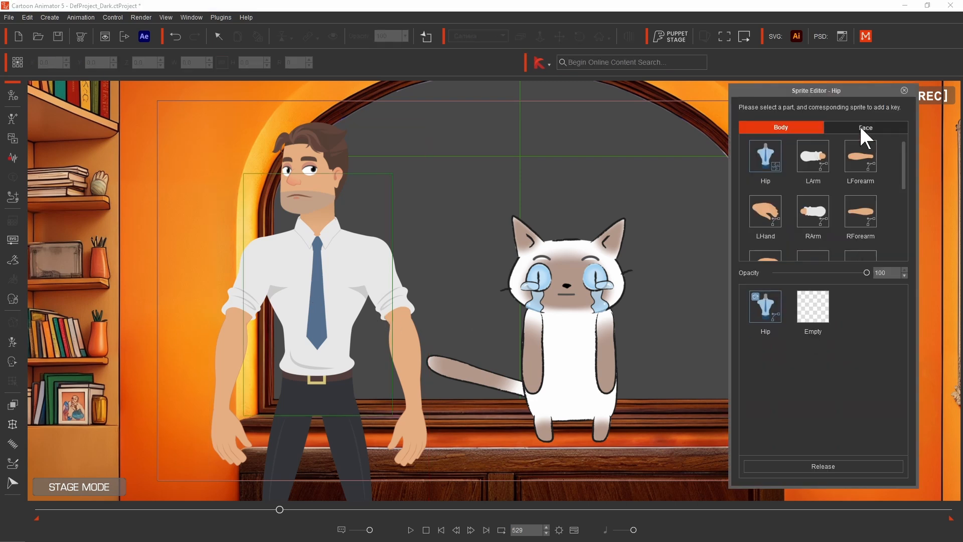
left_click_drag(821, 88, 748, 87)
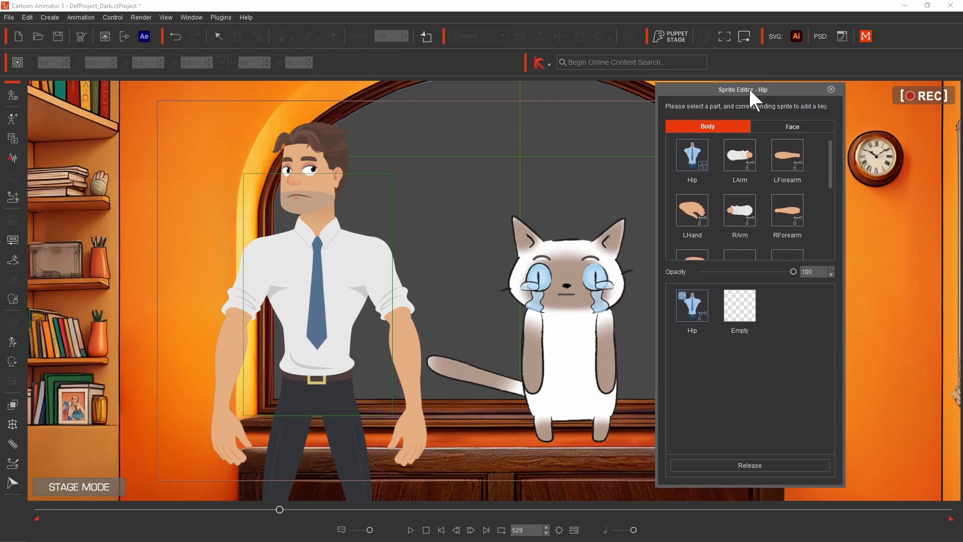
left_click(544, 290)
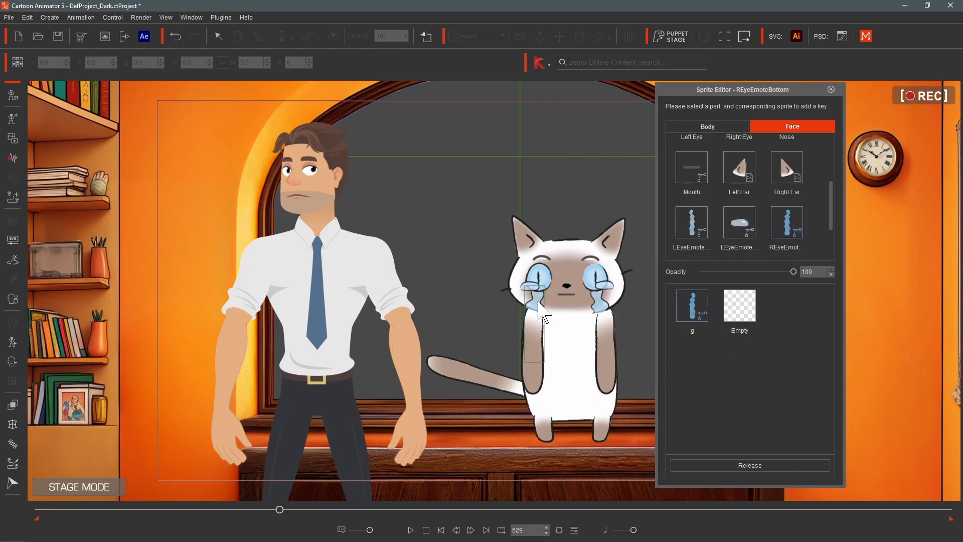
left_click(739, 312)
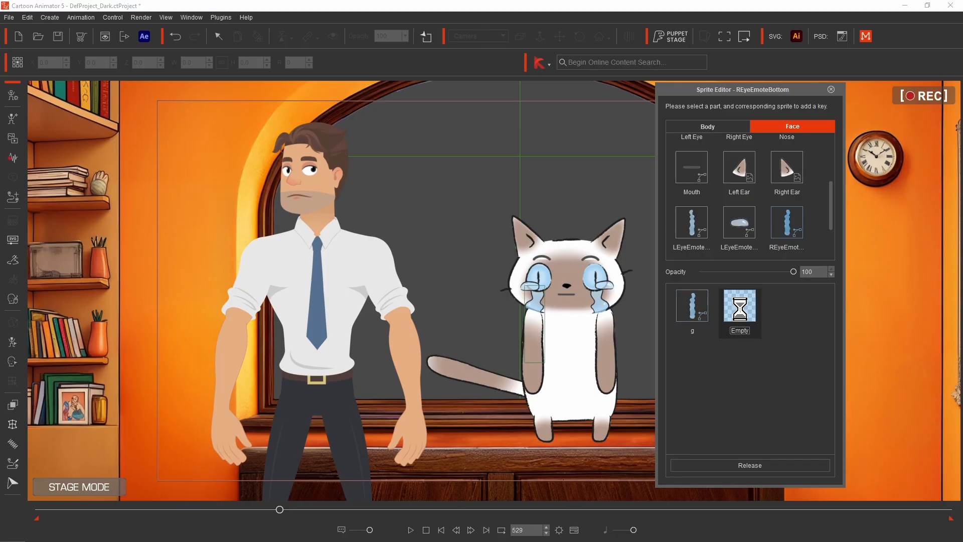
- Swap the cat's lower and upper left-eye tear sprites to Empty
left_click(599, 302)
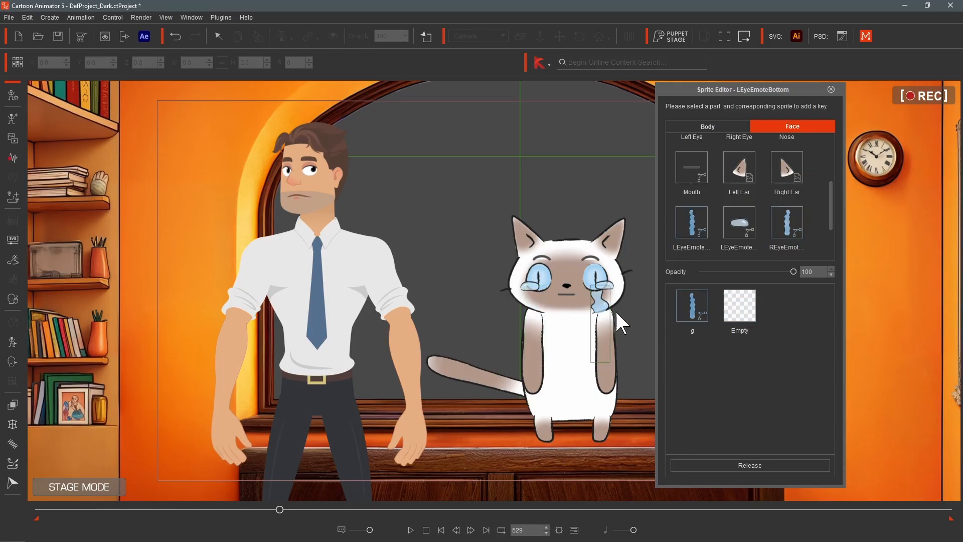
left_click(732, 309)
left_click(605, 285)
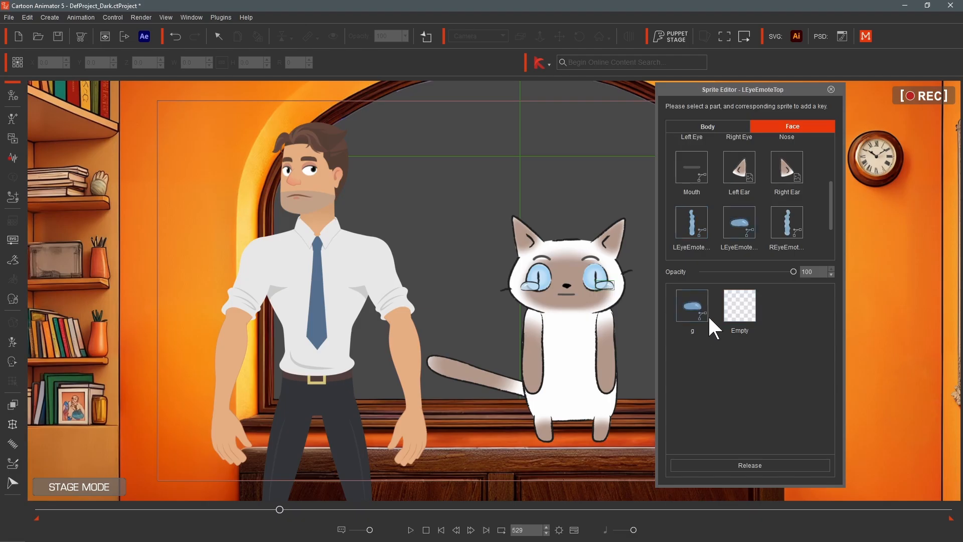
left_click(741, 315)
- Swap the cat's upper right-eye tear sprite to Empty and close the Sprite Editor
left_click(529, 288)
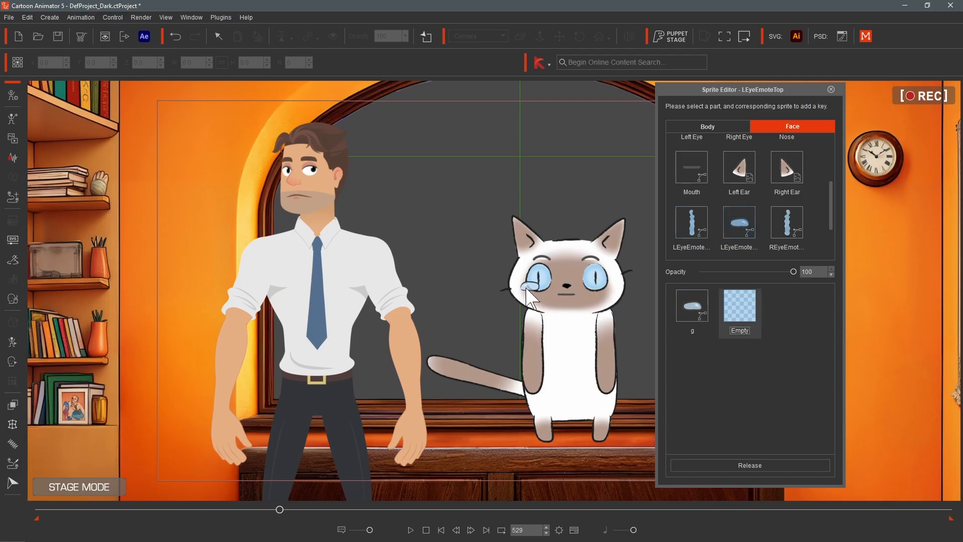
left_click(741, 308)
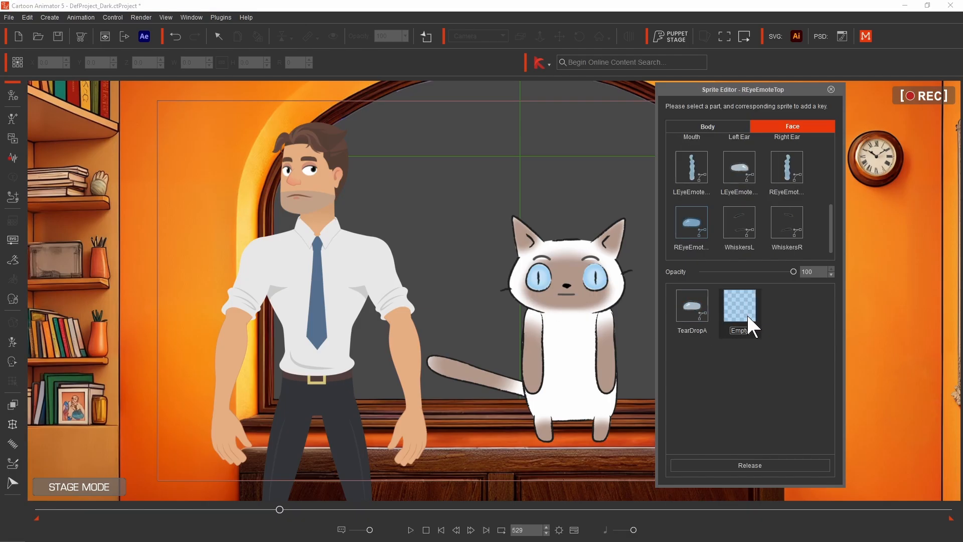
left_click(831, 90)
- Try the Tail and Empty sprites on the cat's tail, restore Tail0, and close the Sprite Editor
left_click(541, 372)
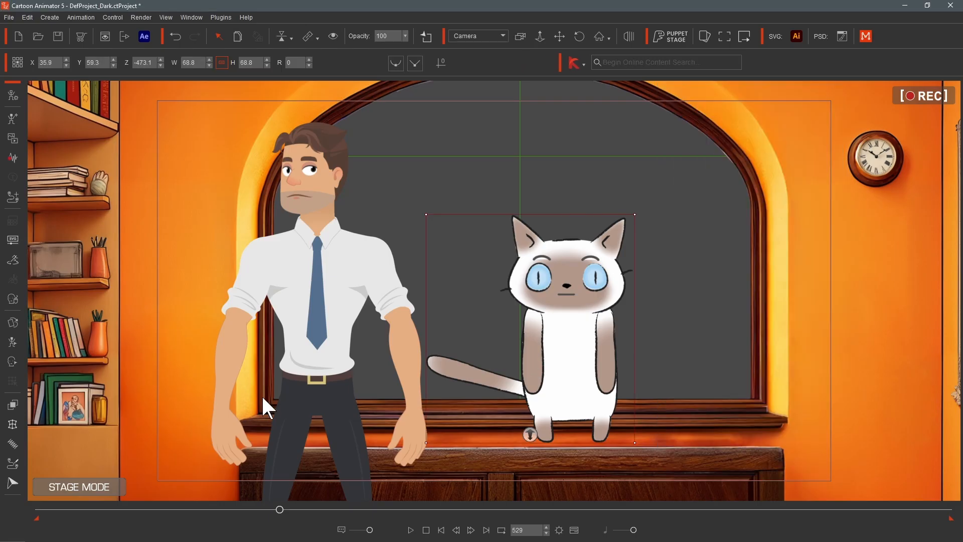
left_click(12, 323)
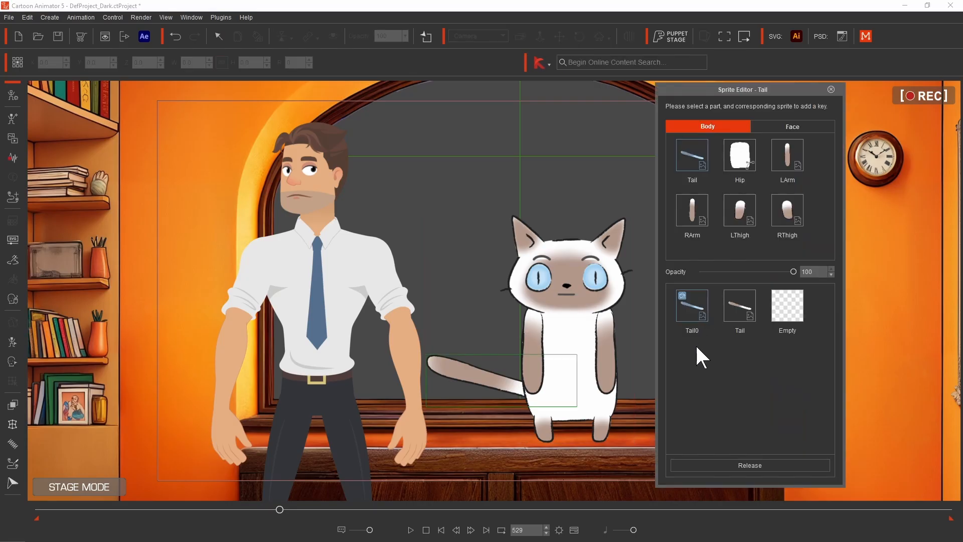
left_click(739, 305)
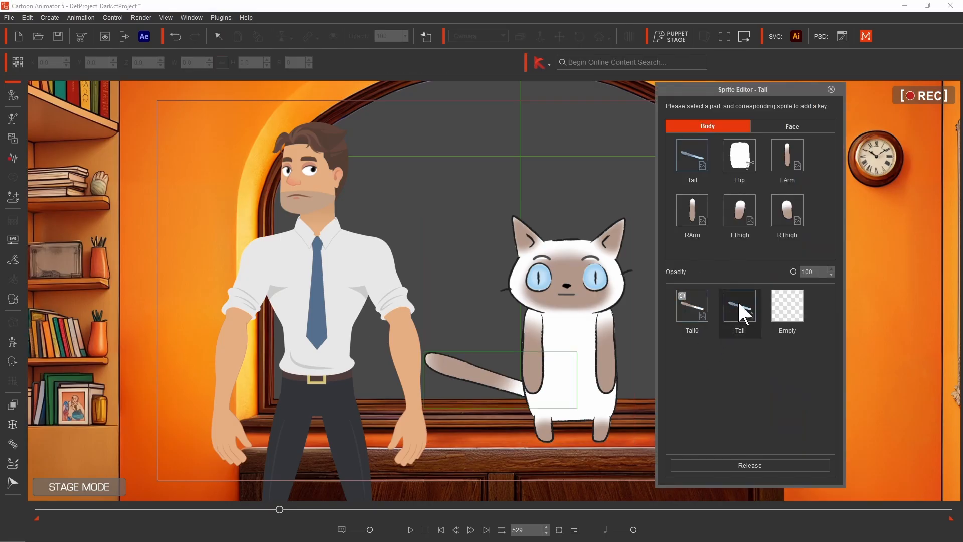
left_click(688, 306)
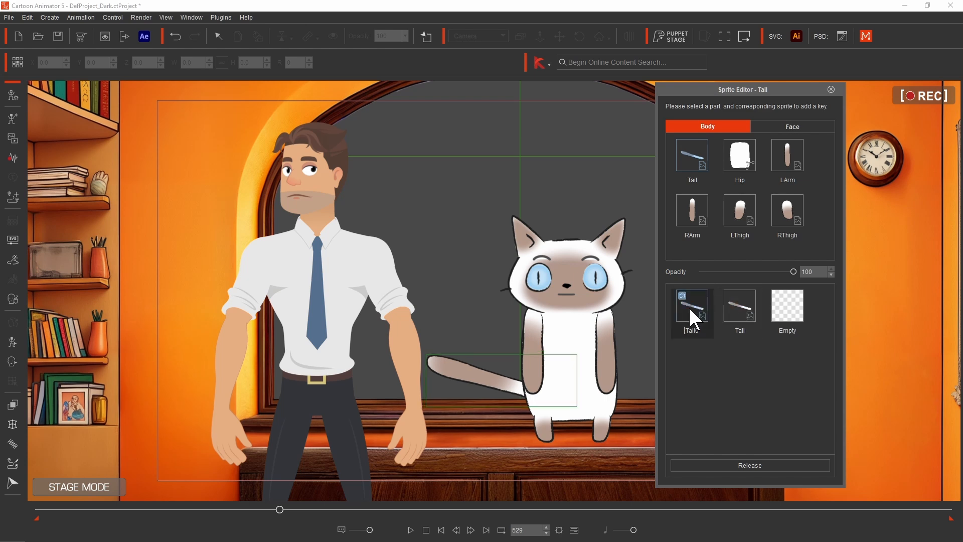
left_click(784, 308)
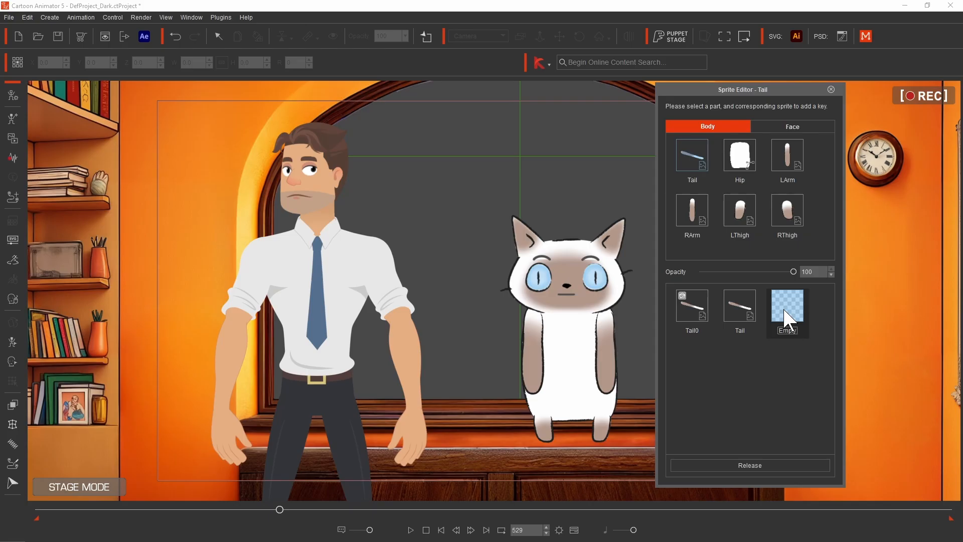
left_click(689, 308)
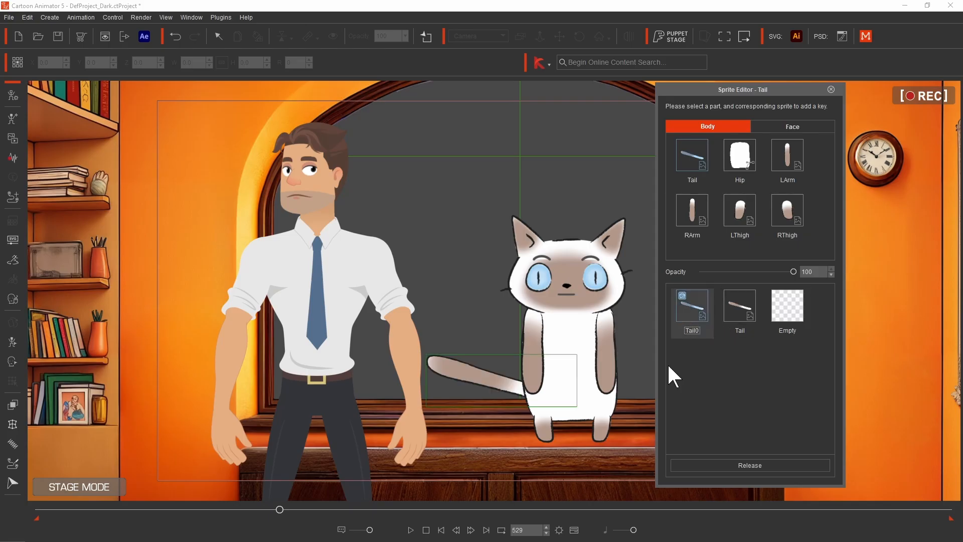
left_click(831, 89)
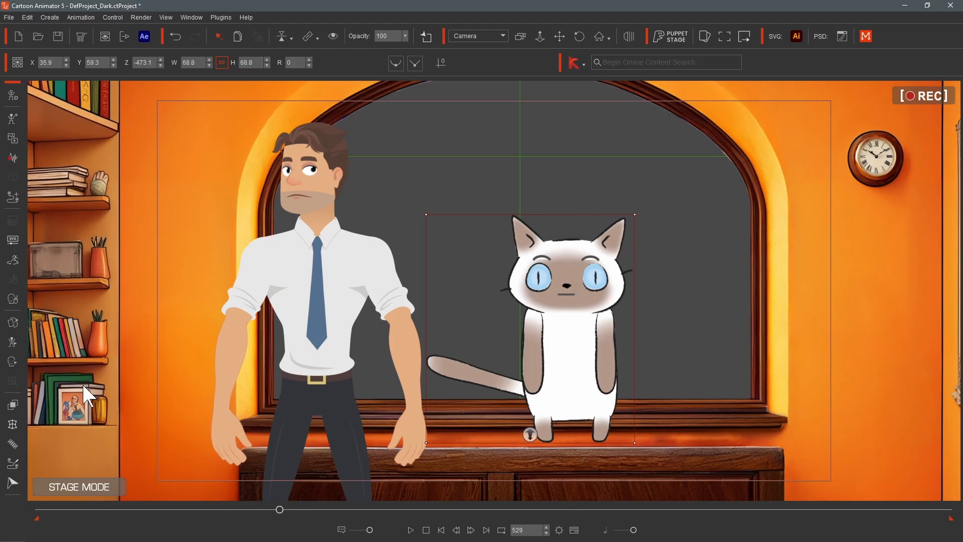
- Open the 2D Motion Key Editor and rotate the cat's right arm out to horizontal
left_click(11, 343)
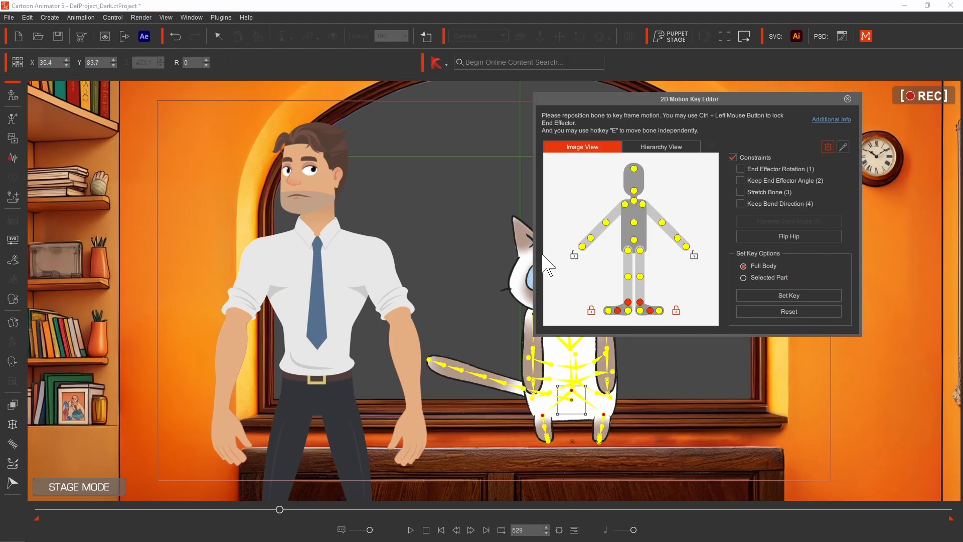
left_click_drag(683, 97, 786, 99)
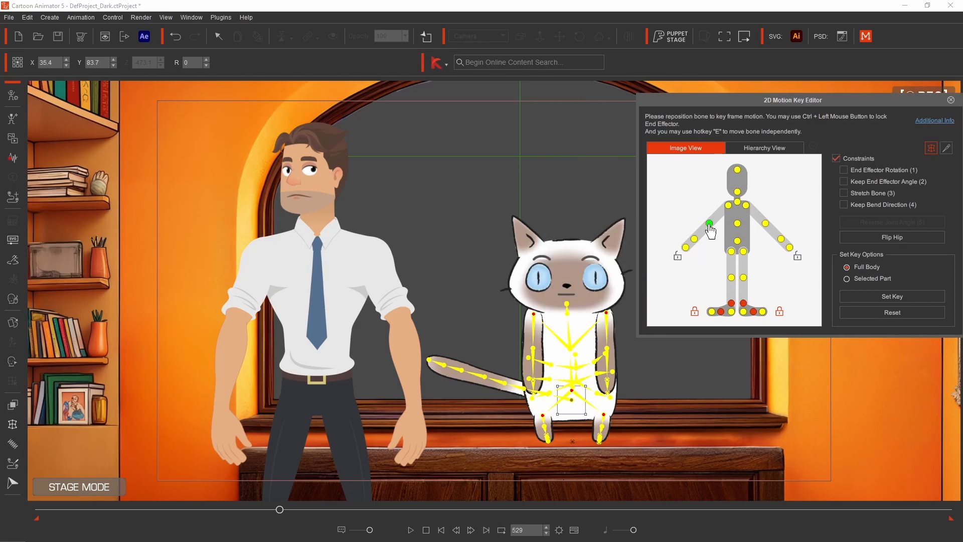
left_click(533, 336)
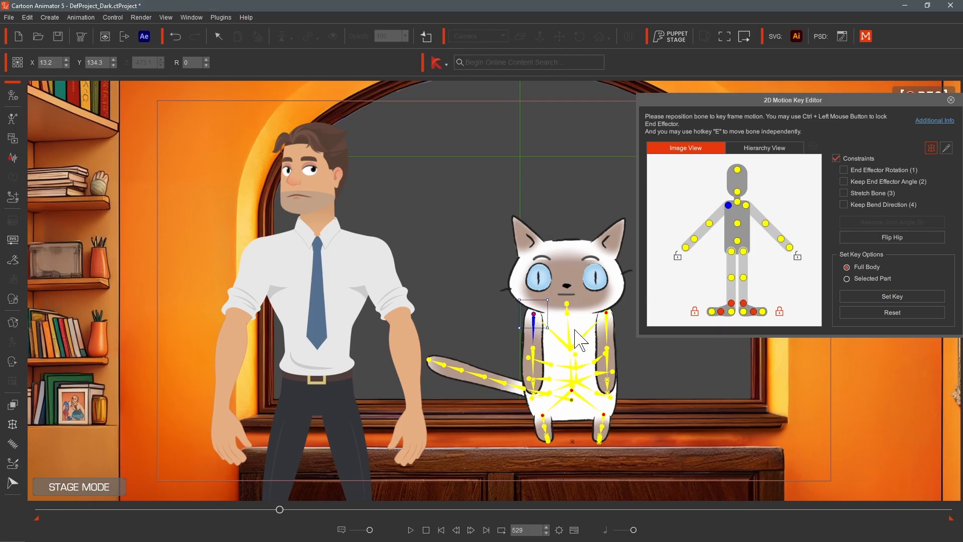
left_click_drag(547, 299, 582, 369)
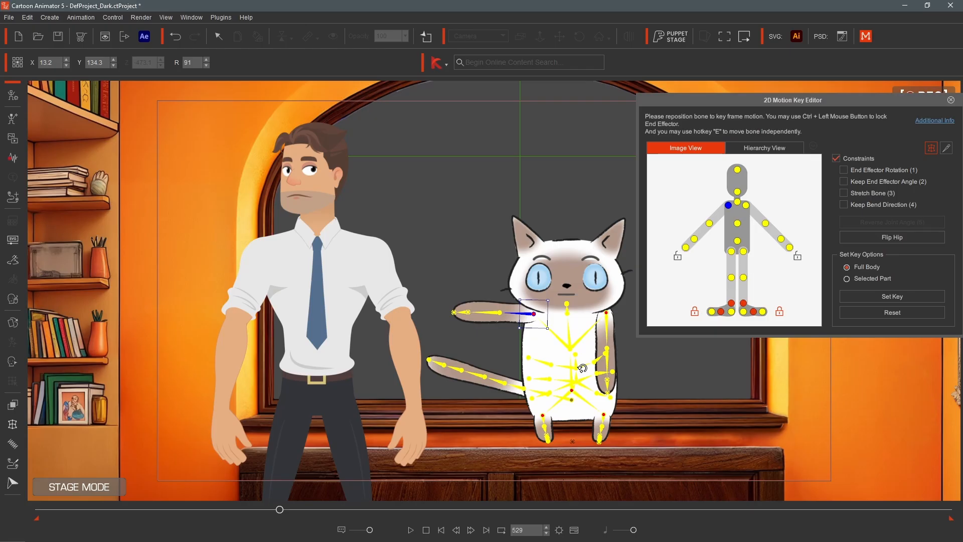
- Rotate the cat's left arm outward so it points diagonally down and away from the body
left_click(607, 315)
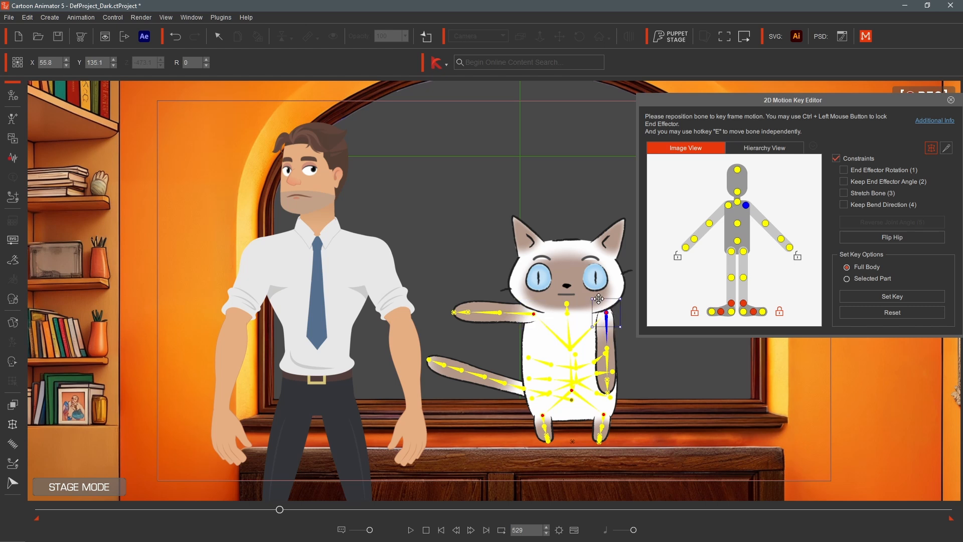
left_click_drag(584, 295, 591, 332)
left_click_drag(591, 332, 605, 312)
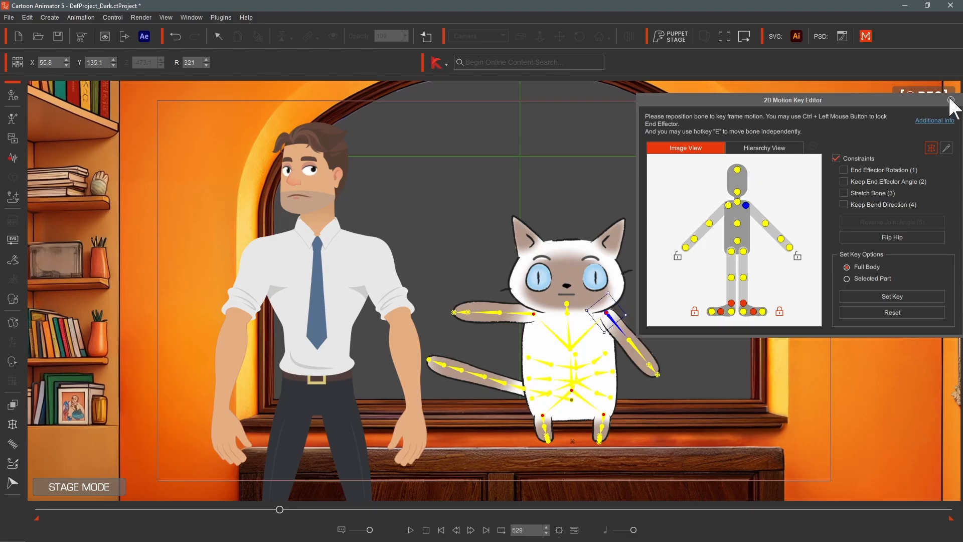
- Browse the cat's bone hierarchy, selecting tail and leg bones, then close the 2D Motion Key Editor
left_click(751, 147)
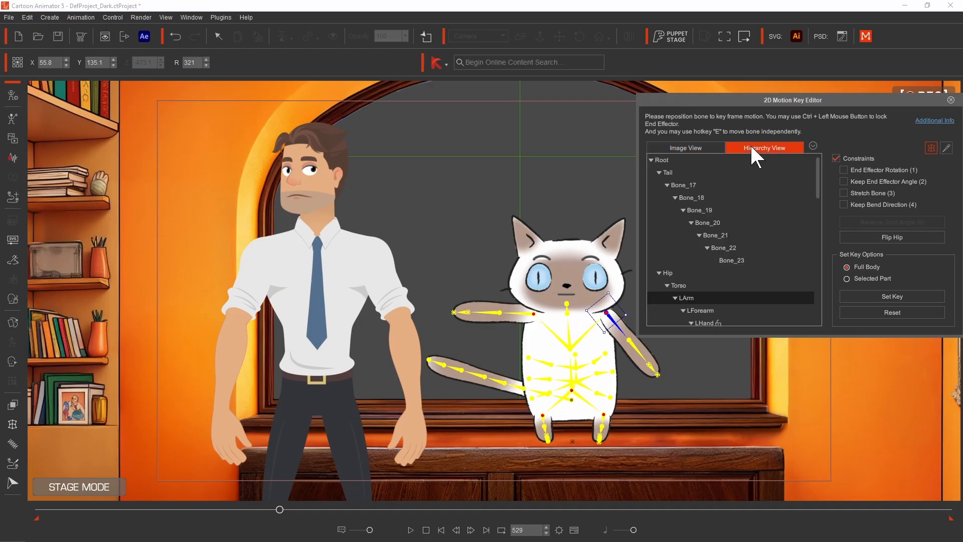
left_click(721, 236)
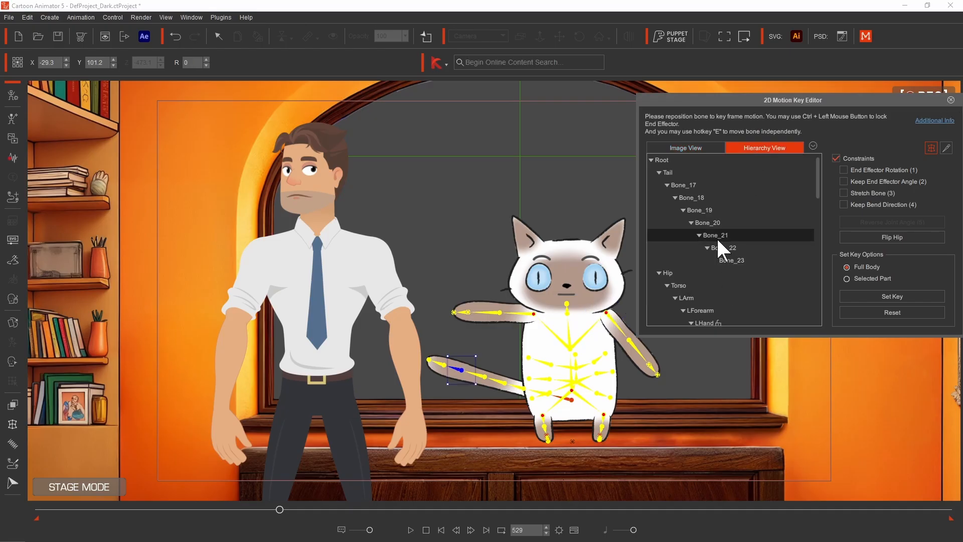
left_click(702, 210)
left_click(685, 183)
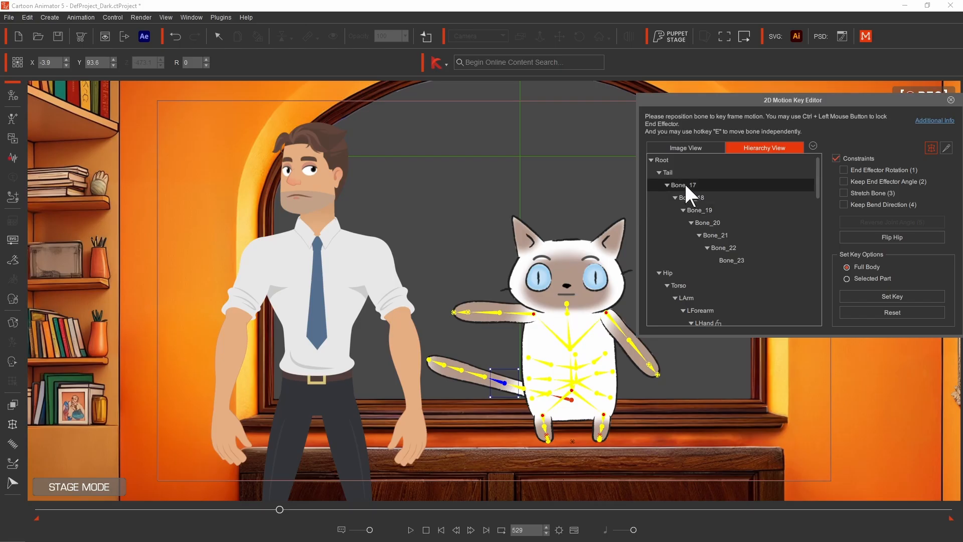
left_click(671, 171)
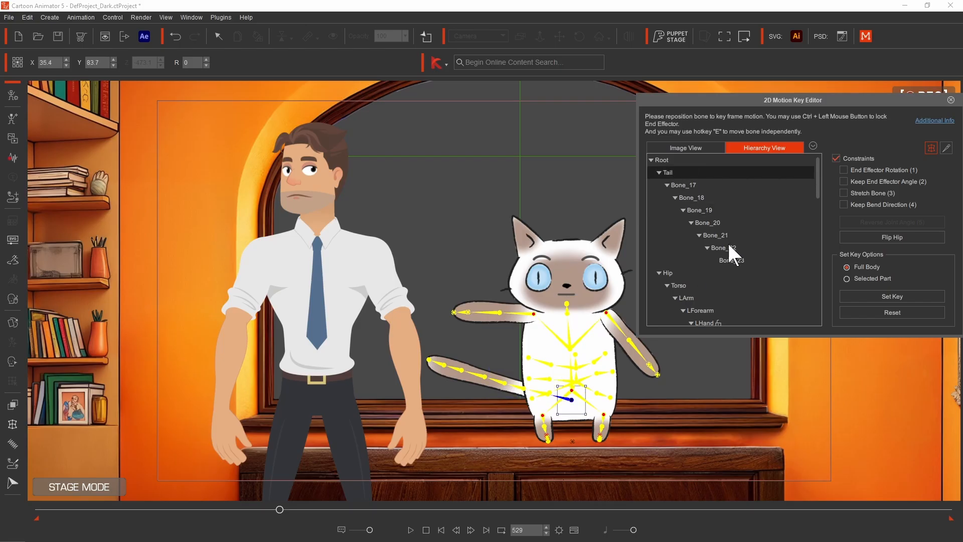
scroll(727, 240, "down", 8)
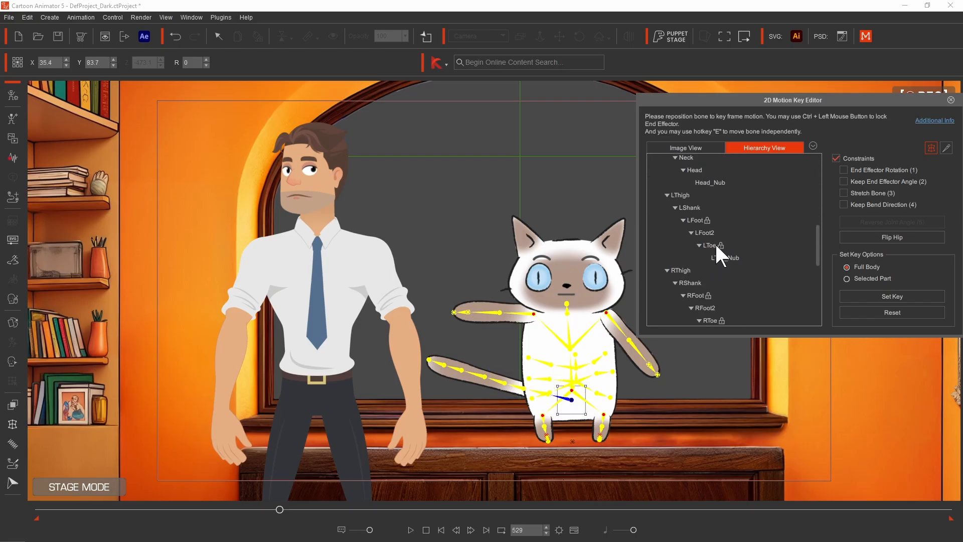
left_click(716, 248)
left_click(695, 283)
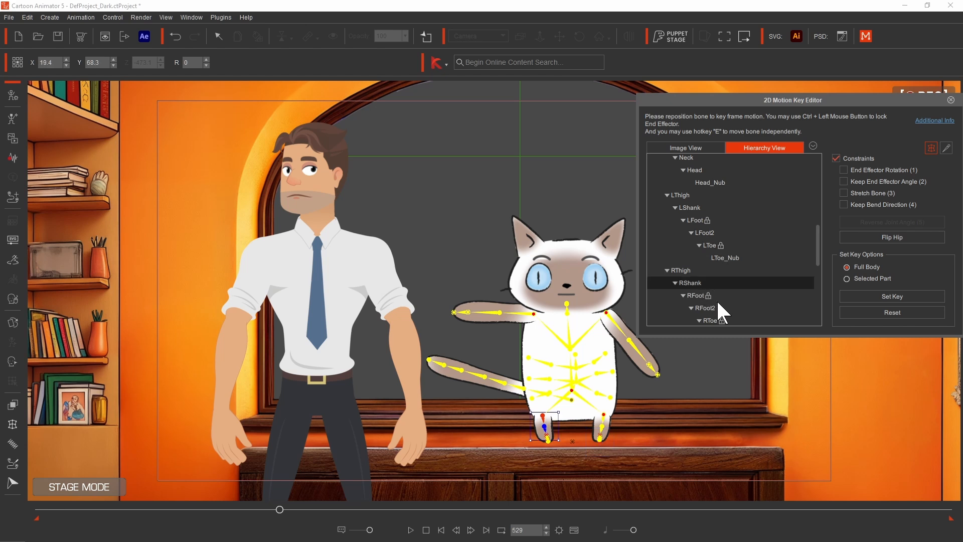
left_click(950, 100)
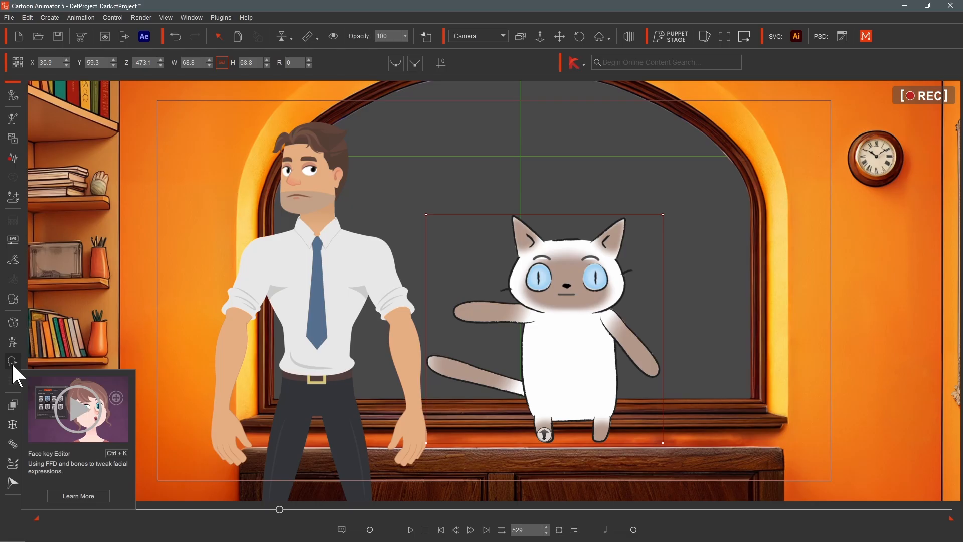
- Go to frame 0 and apply the Happy_4 expression template to the cat in the Face Key Editor
left_click(11, 361)
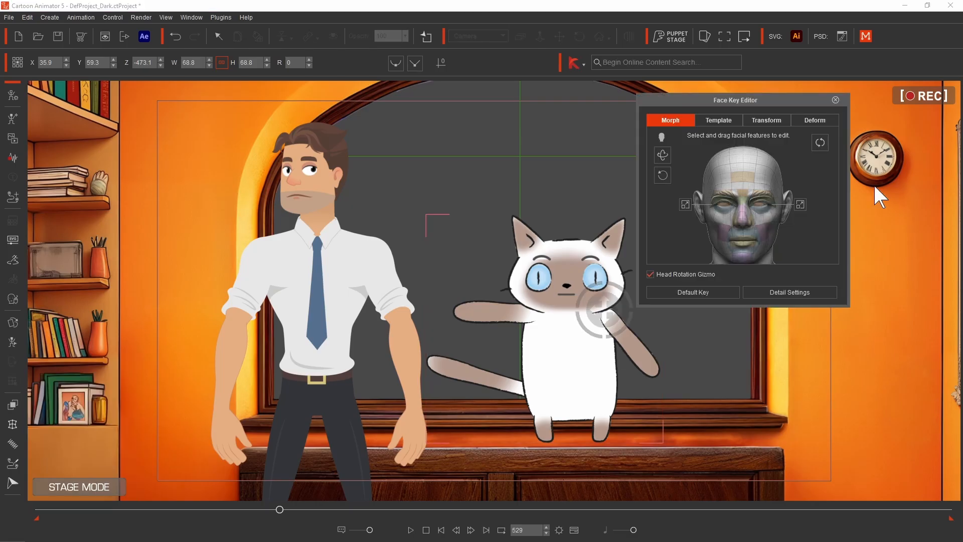
left_click_drag(769, 98, 814, 189)
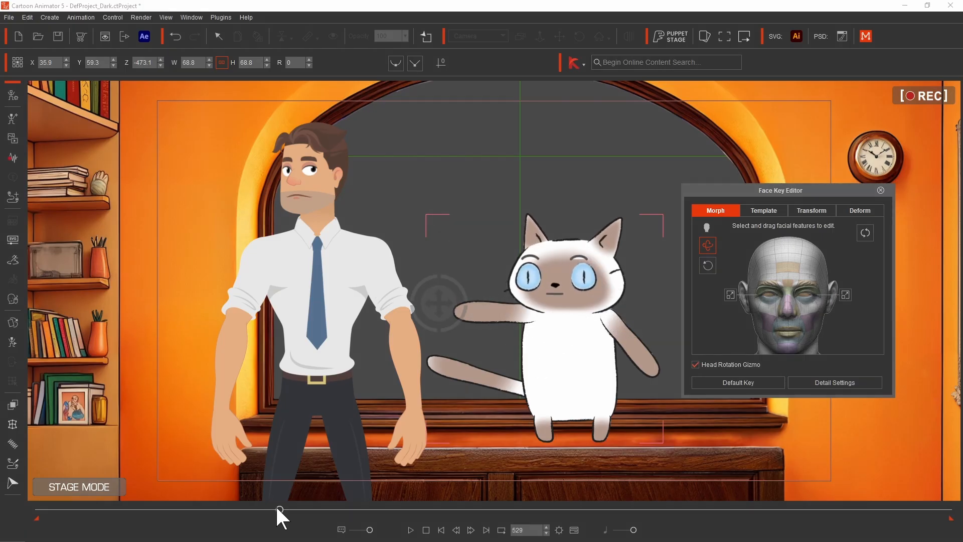
left_click_drag(279, 510, 272, 509)
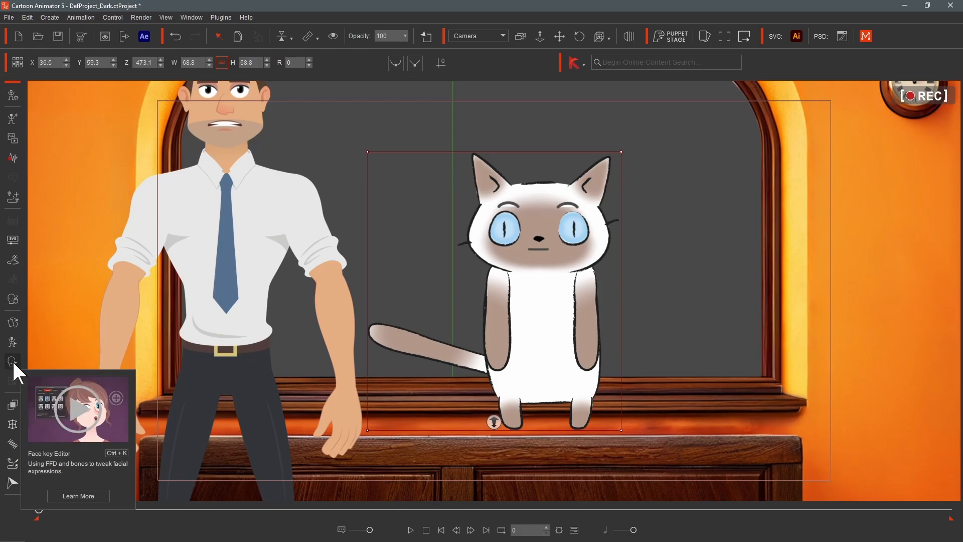
left_click(12, 360)
left_click(763, 210)
left_click(717, 315)
left_click_drag(572, 235, 720, 170)
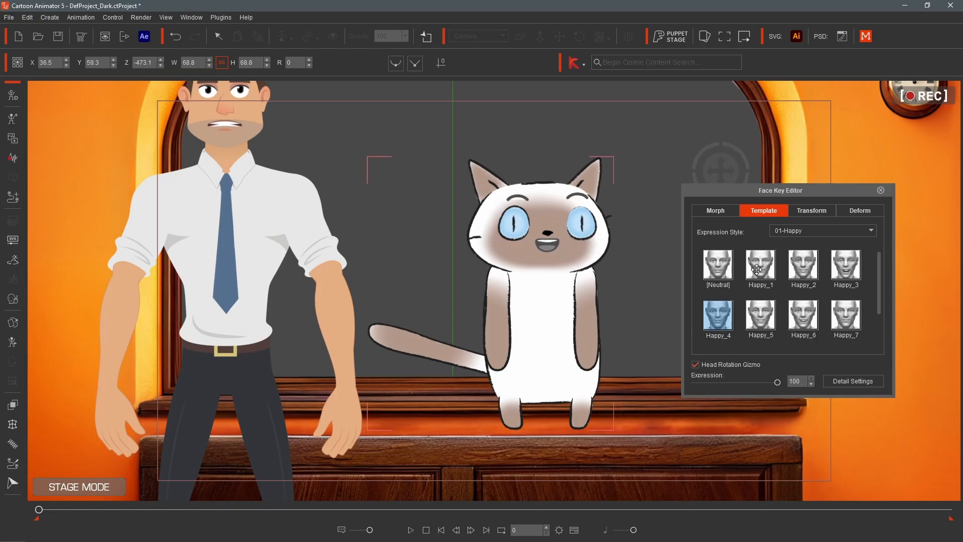
- Try other Happy expression templates on the cat and settle on Happy_6
left_click(774, 269)
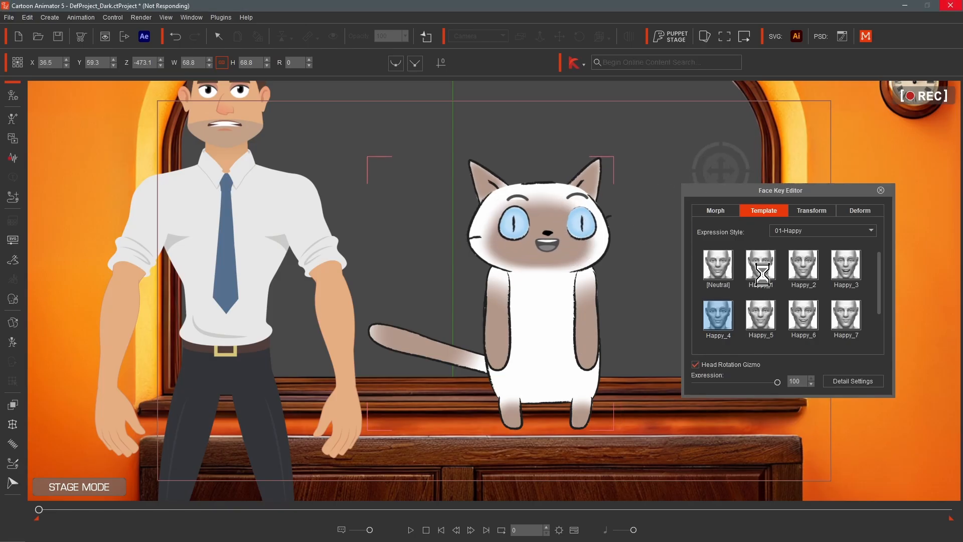
left_click(724, 311)
left_click(806, 317)
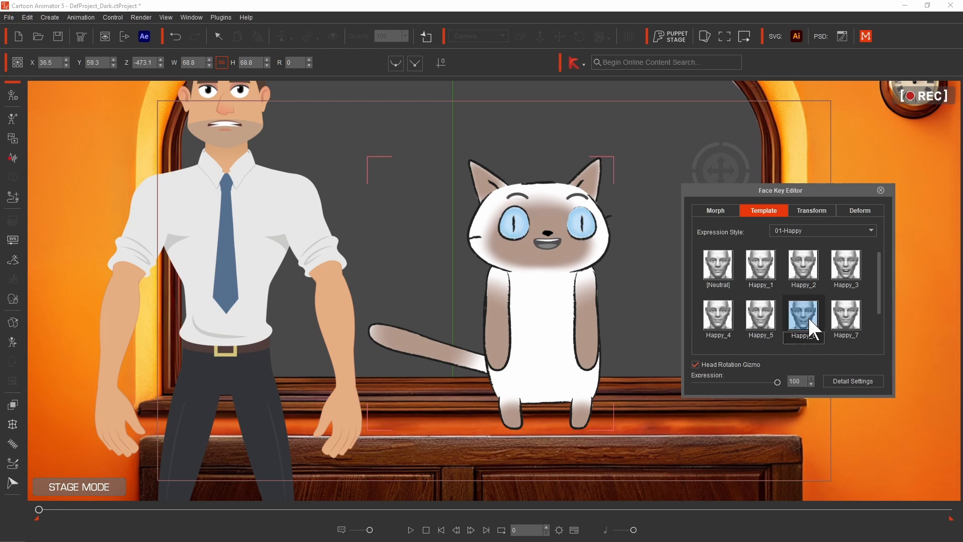
left_click(845, 271)
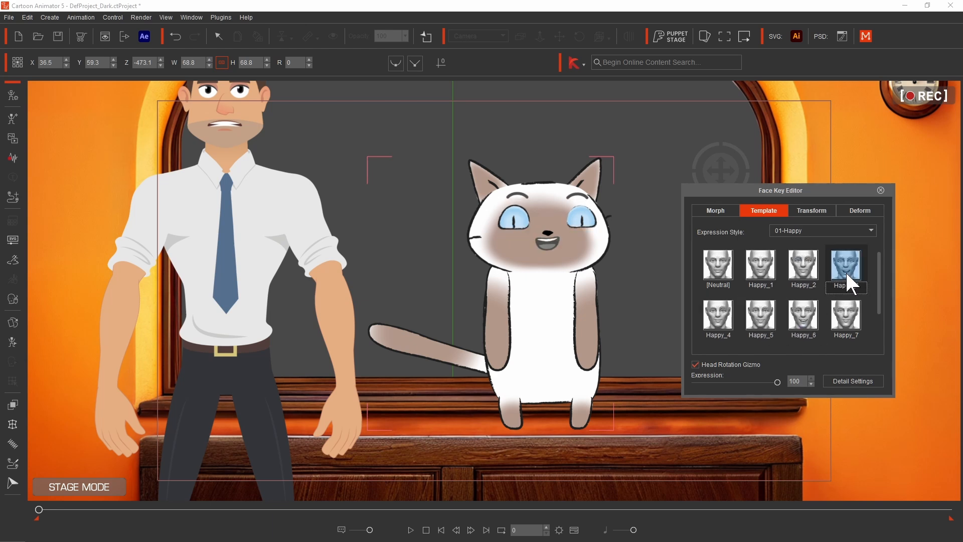
left_click(811, 211)
left_click(860, 210)
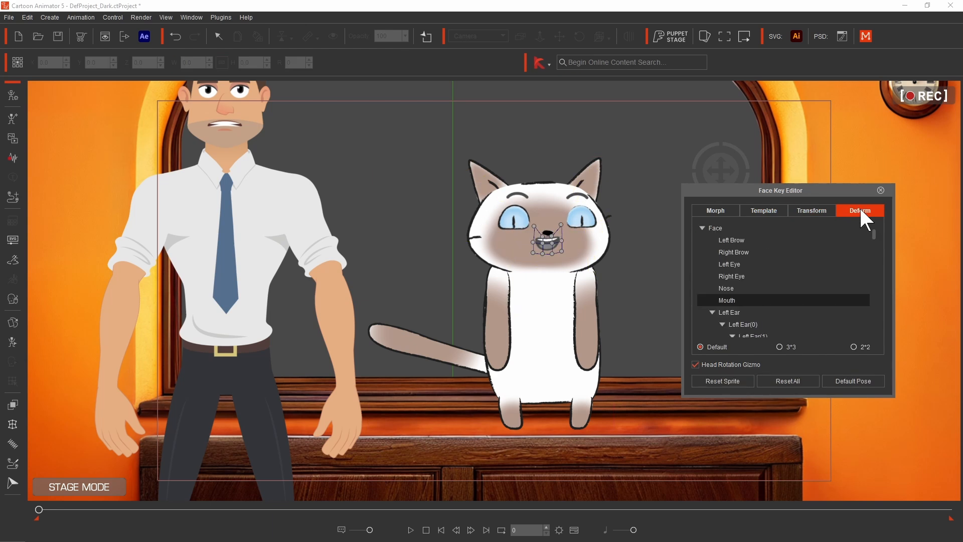
left_click(765, 211)
left_click(787, 310)
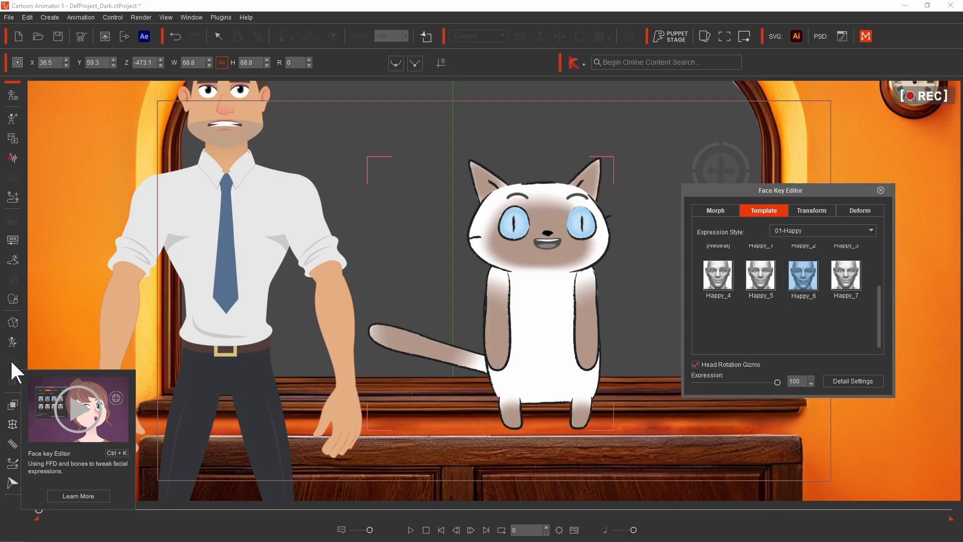
- Deform the cat's mouth wider with its control points and close the Face Key Editor
left_click(825, 210)
left_click(863, 213)
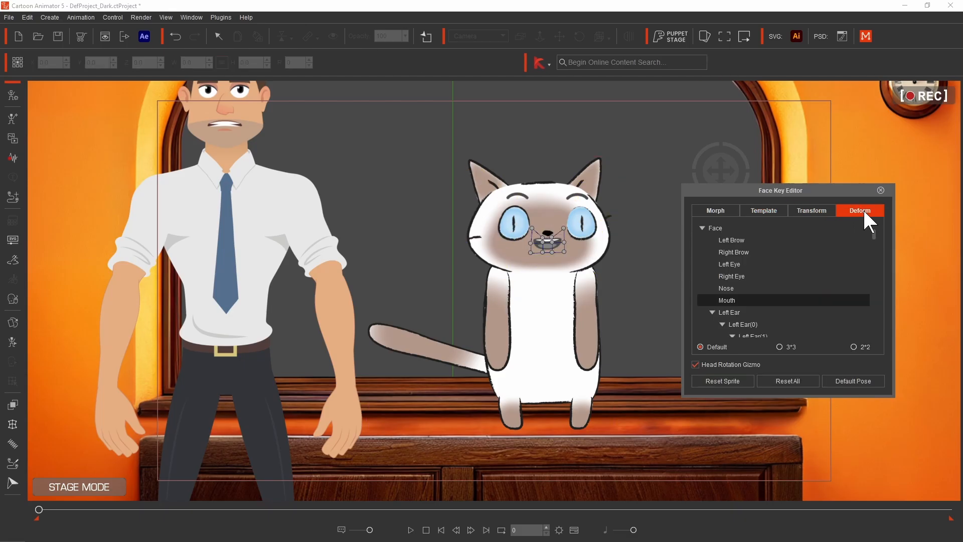
left_click_drag(563, 242, 585, 242)
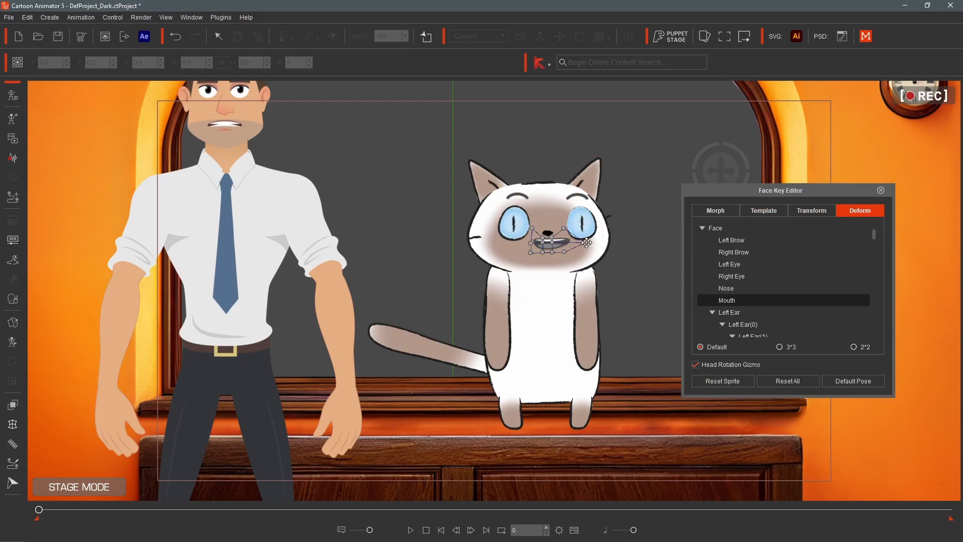
left_click_drag(526, 246, 540, 261)
left_click(881, 190)
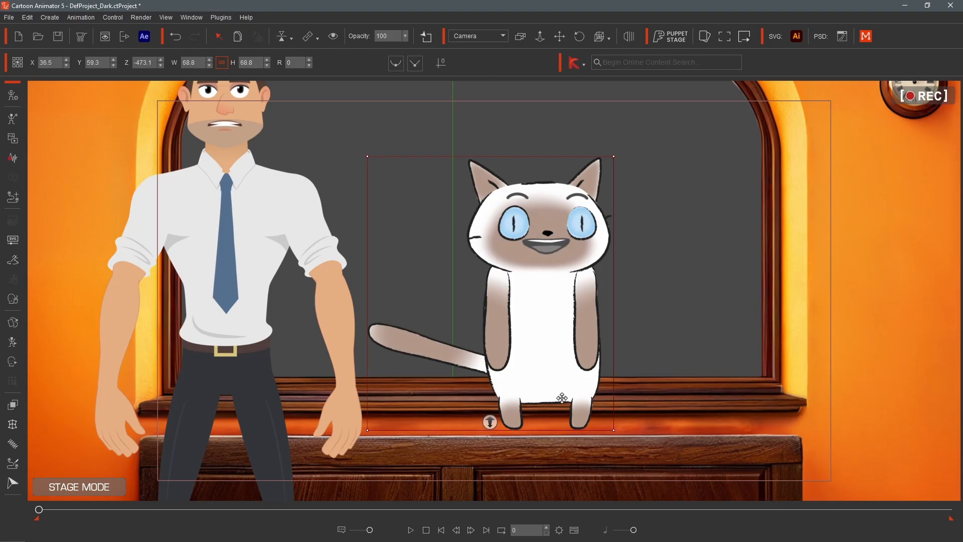
- Return to frame 0 and browse the cat's sprite layers in the Layer Editor, selecting Tail and R Brow, then close it
mouse_move(40, 509)
left_mouse_down()
mouse_move(298, 510)
mouse_move(27, 508)
left_mouse_up()
left_click(19, 405)
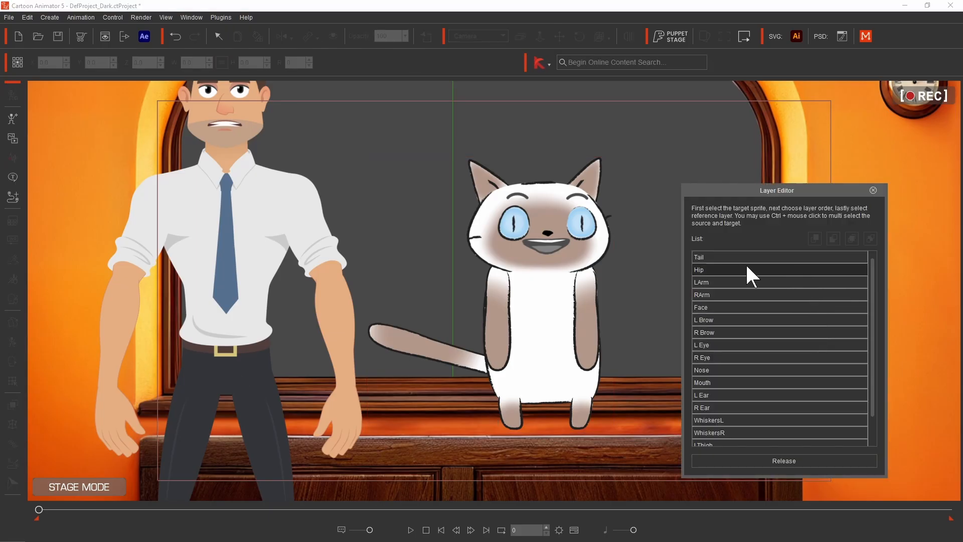
left_click(735, 257)
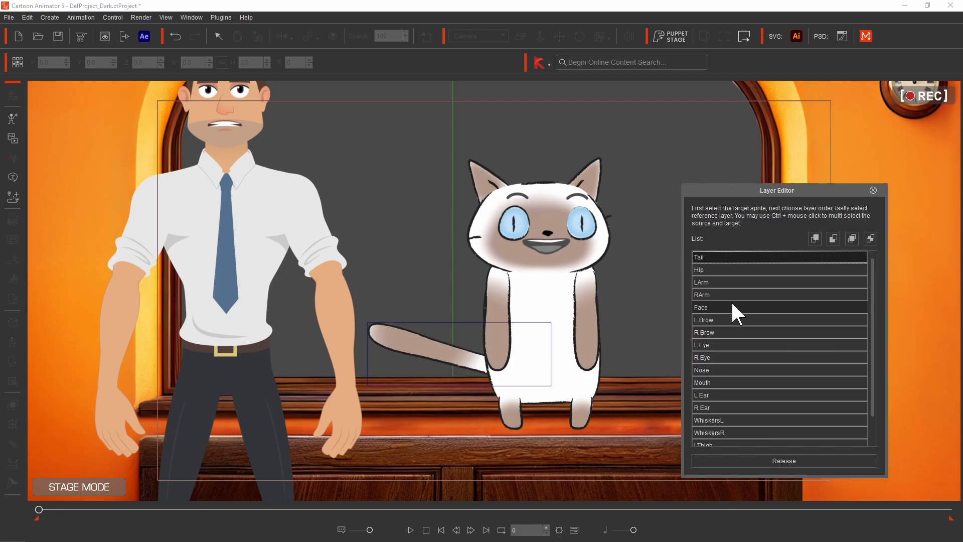
left_click(724, 331)
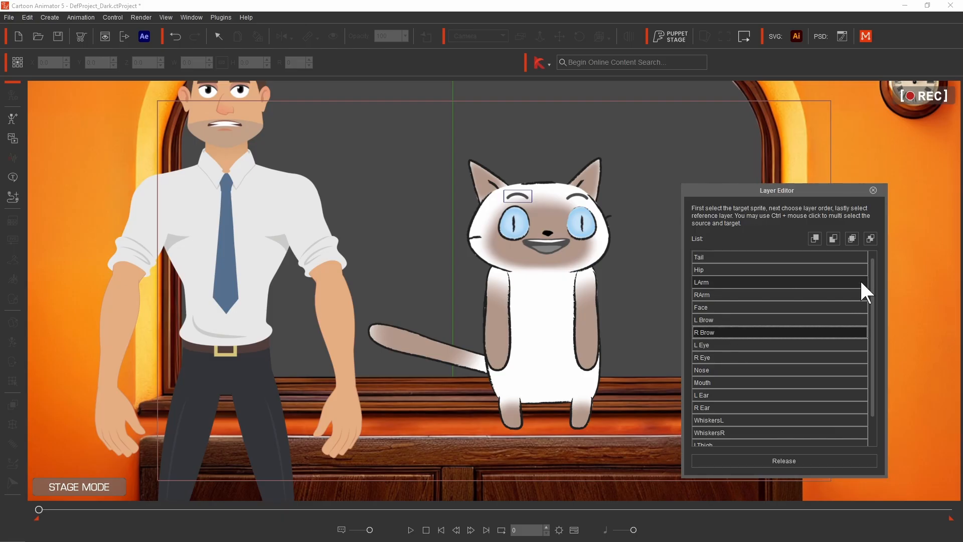
left_click(873, 190)
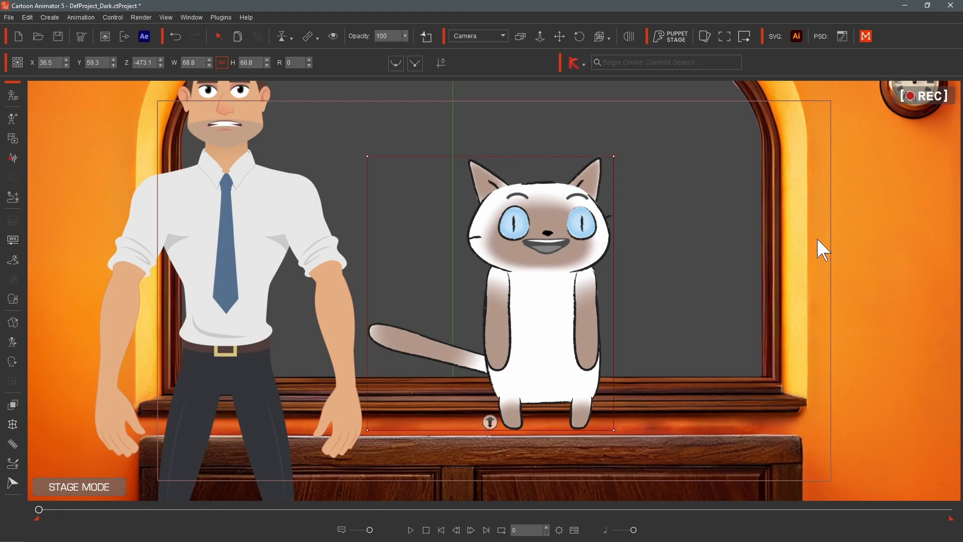
- Open the FFD Editor and pull the lattice's side control points outward to widen the cat's head at frame 0
left_click(12, 425)
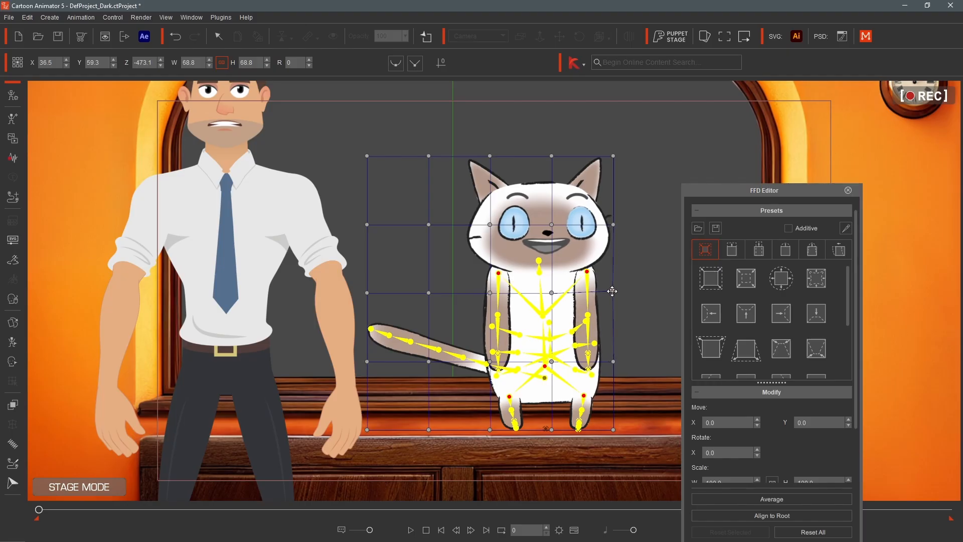
left_click_drag(617, 227, 640, 225)
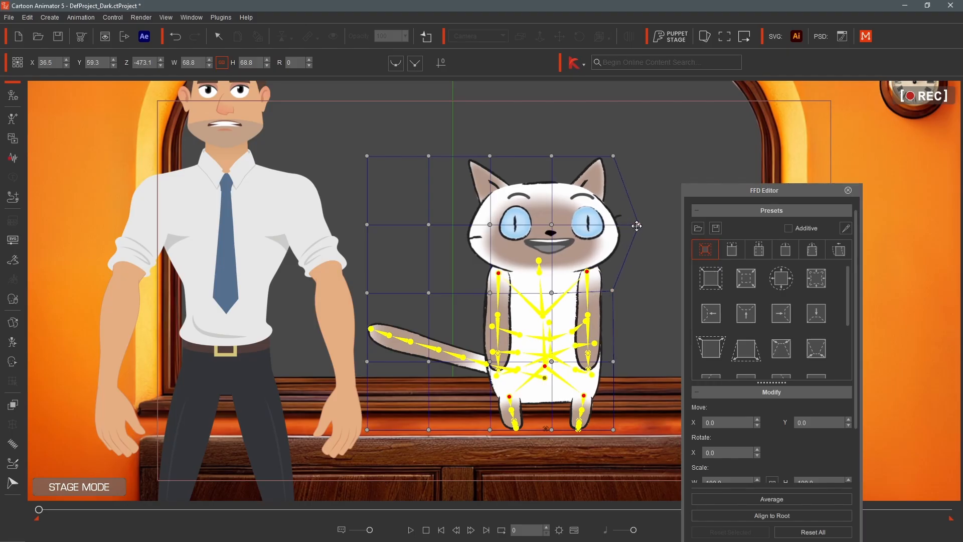
left_click_drag(427, 225, 382, 226)
- At frame 385, pull the lattice's top control points upward to stretch the cat's head
left_click_drag(39, 508, 215, 514)
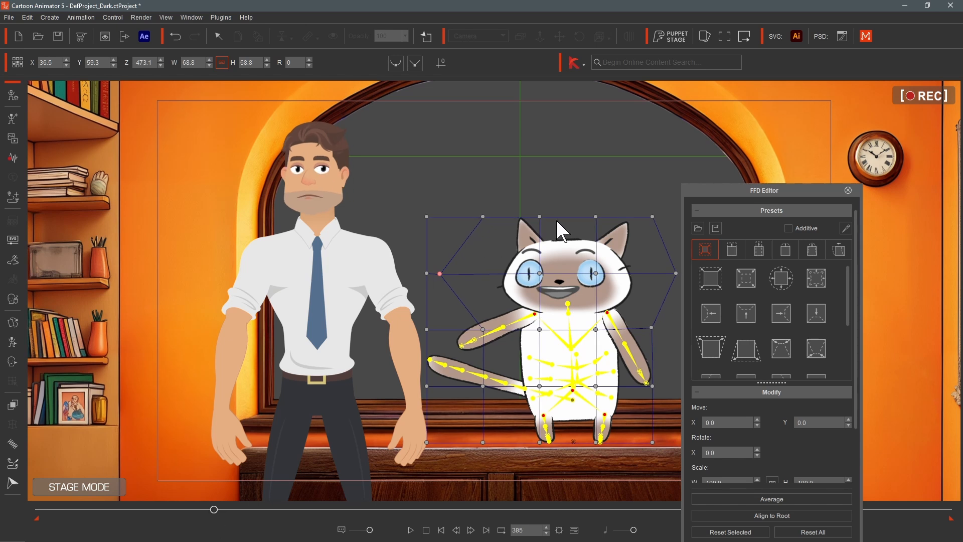
left_click_drag(540, 216, 542, 184)
left_click_drag(596, 216, 595, 194)
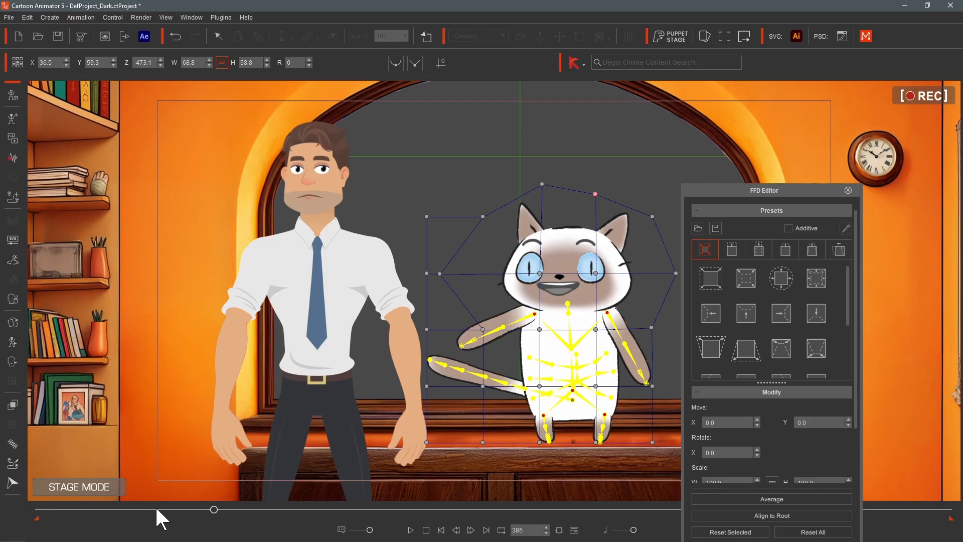
- At frame 422, lower the top control points slightly, scrub to frame 586, and close the FFD Editor
mouse_move(215, 512)
left_mouse_down()
mouse_move(28, 513)
mouse_move(258, 507)
mouse_move(239, 525)
mouse_move(231, 510)
left_mouse_up()
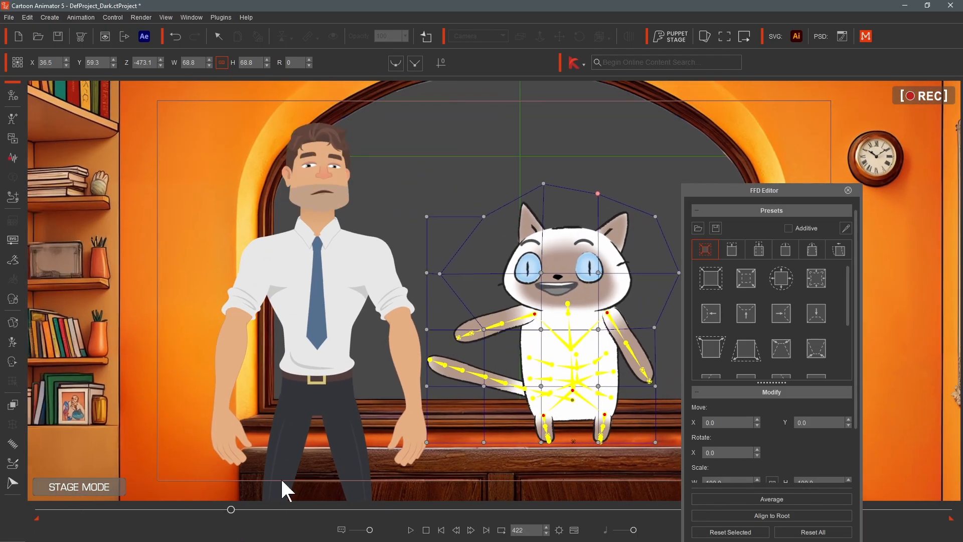
left_click_drag(597, 193, 596, 202)
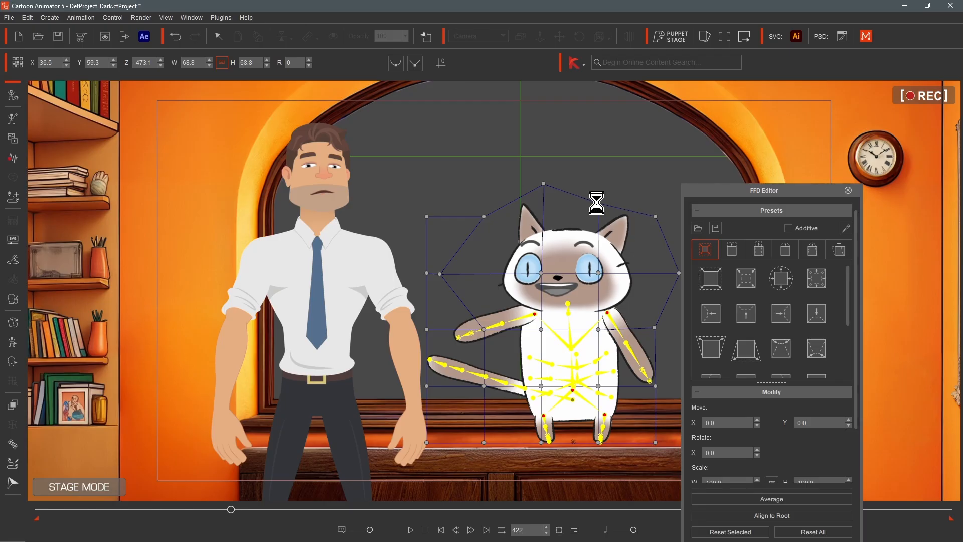
left_click_drag(542, 186, 542, 193)
left_click_drag(146, 509, 305, 524)
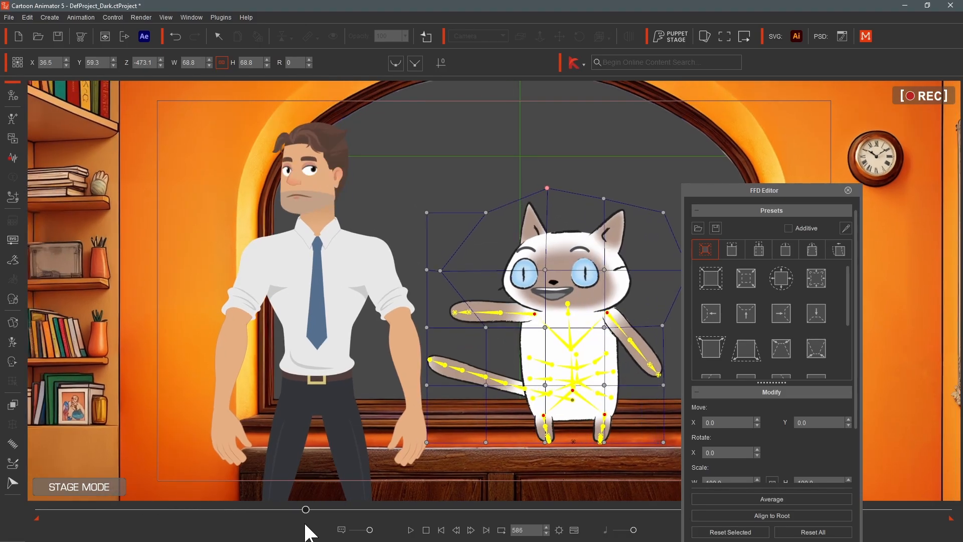
left_click(848, 190)
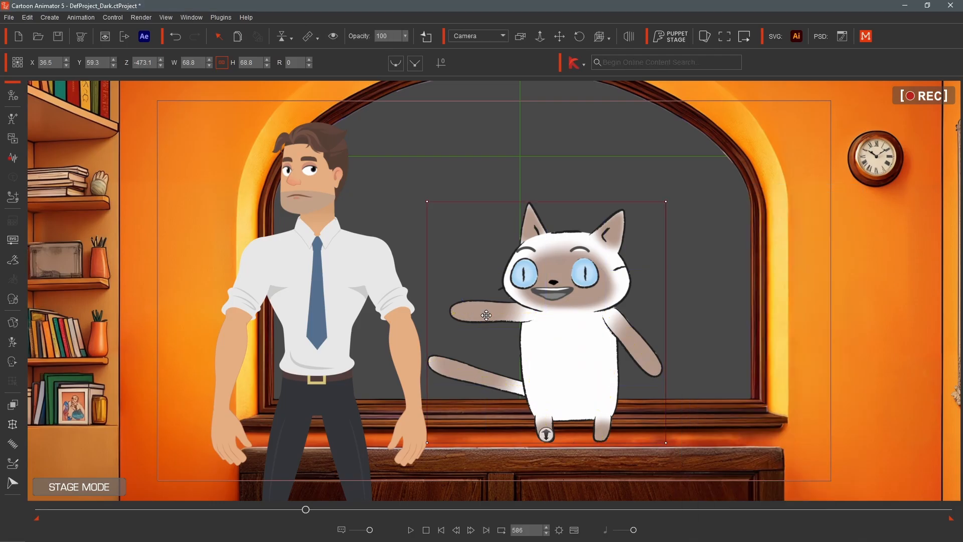
- Open the Spring Editor, try the Stiff and Fast spring presets on the cat, and set the spring key on
left_click(11, 443)
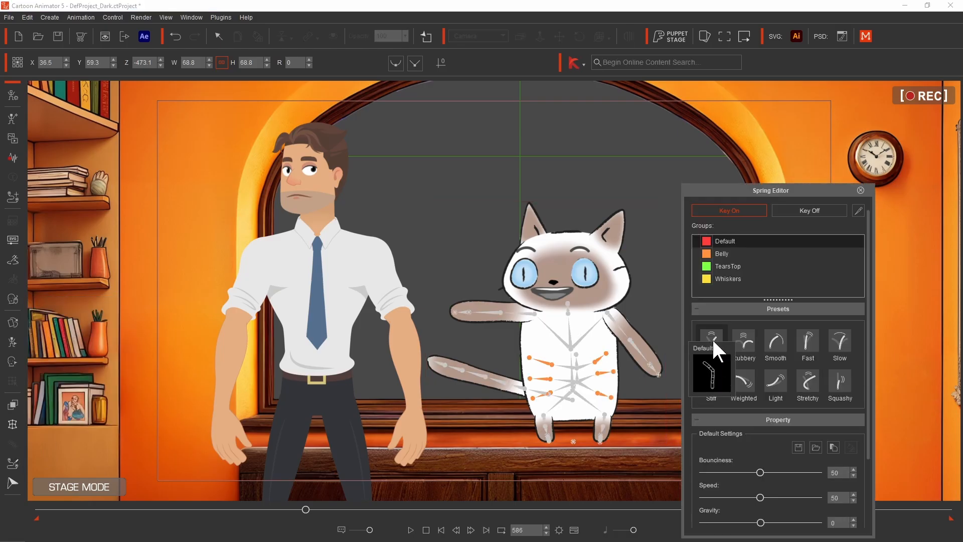
left_click(713, 383)
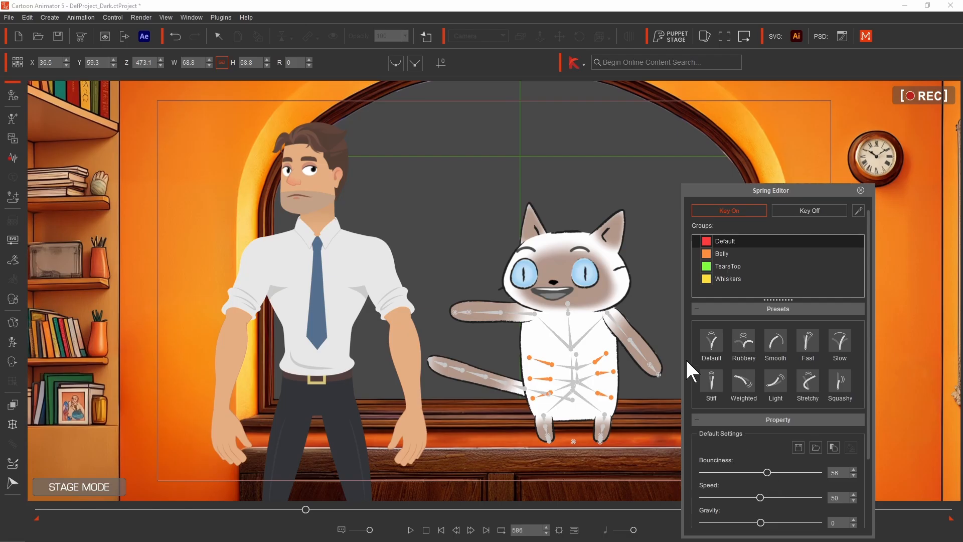
left_click(554, 344)
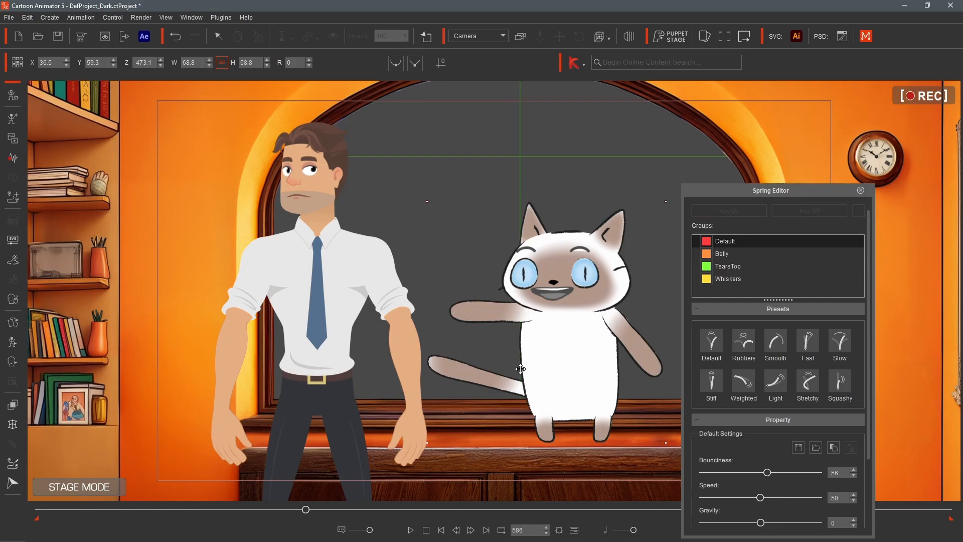
left_click(801, 349)
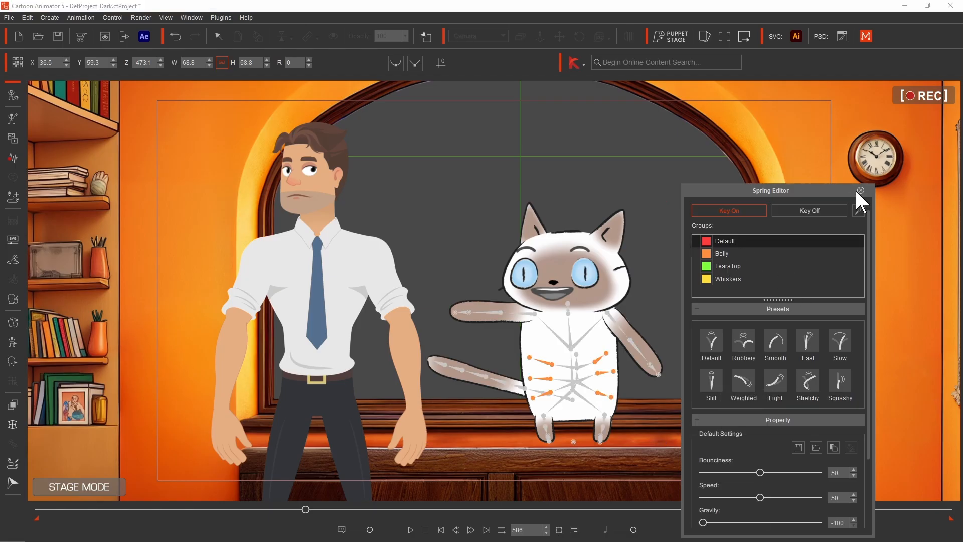
left_click(820, 209)
left_click(737, 210)
- Browse the Belly, TearsTop and Whiskers spring groups, then close the Spring Editor
left_click(736, 251)
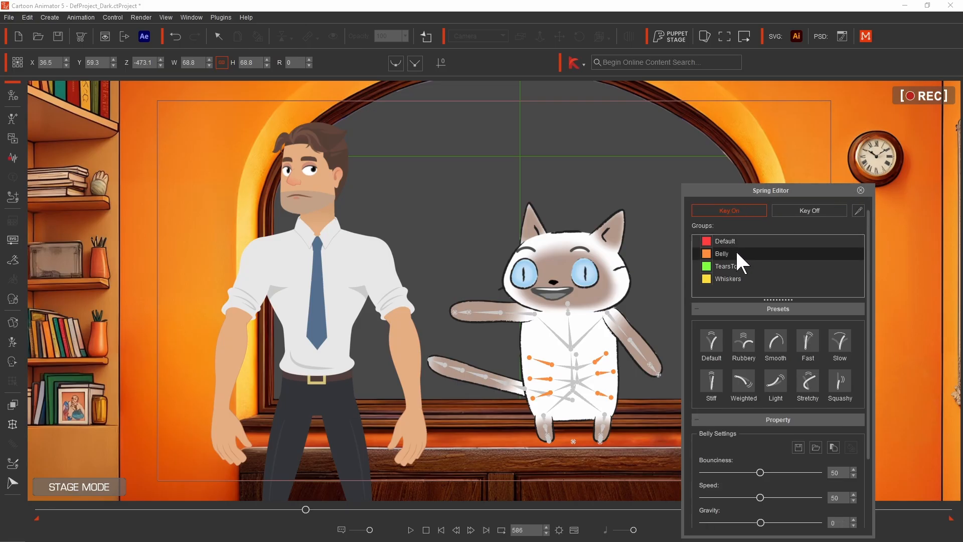
left_click(732, 267)
left_click(727, 279)
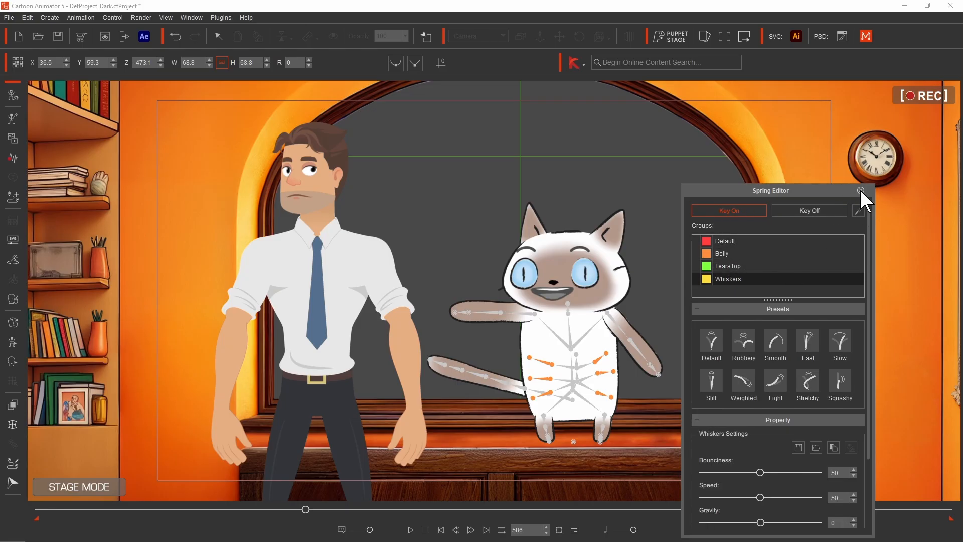
left_click(861, 190)
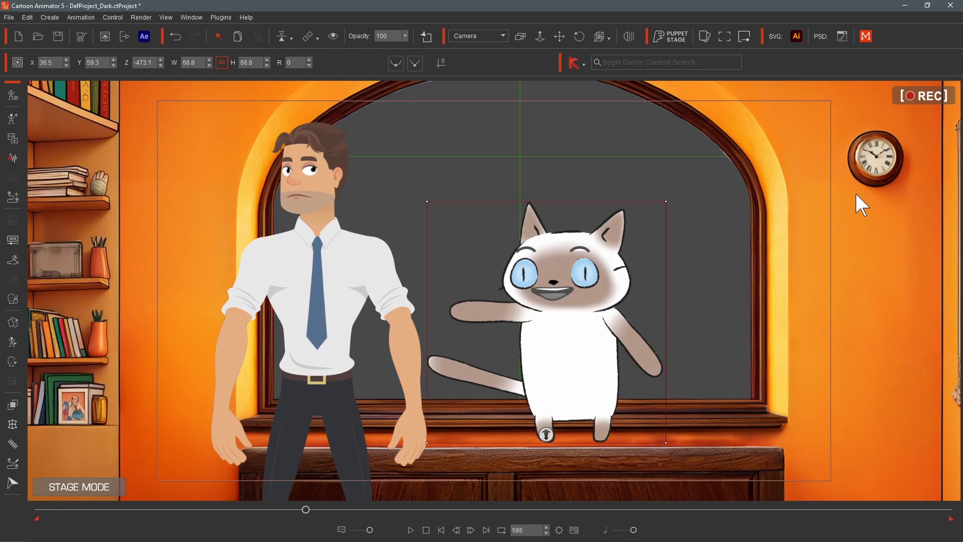
- Open Motion Pilot to preview its movement on the cat, stop the preview, and close the panel
left_click(12, 465)
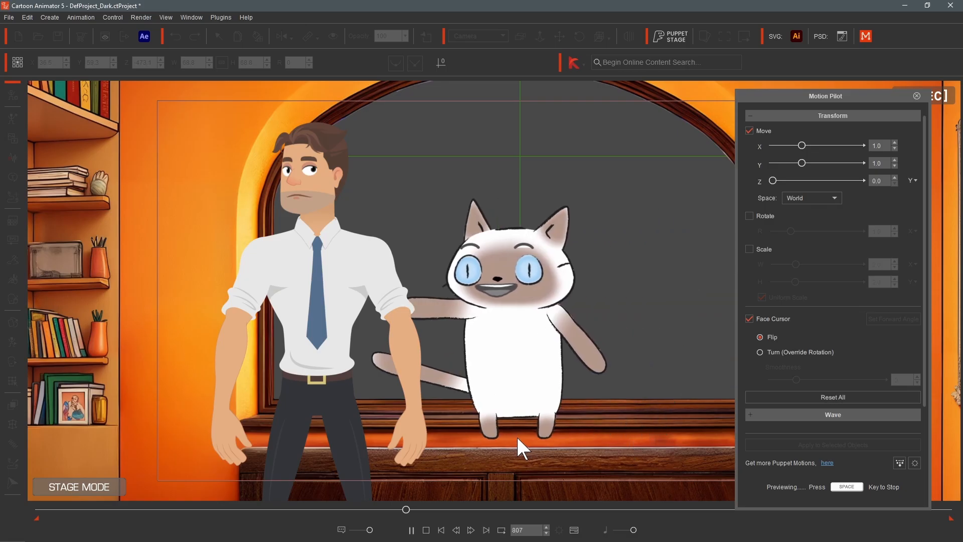
key("space")
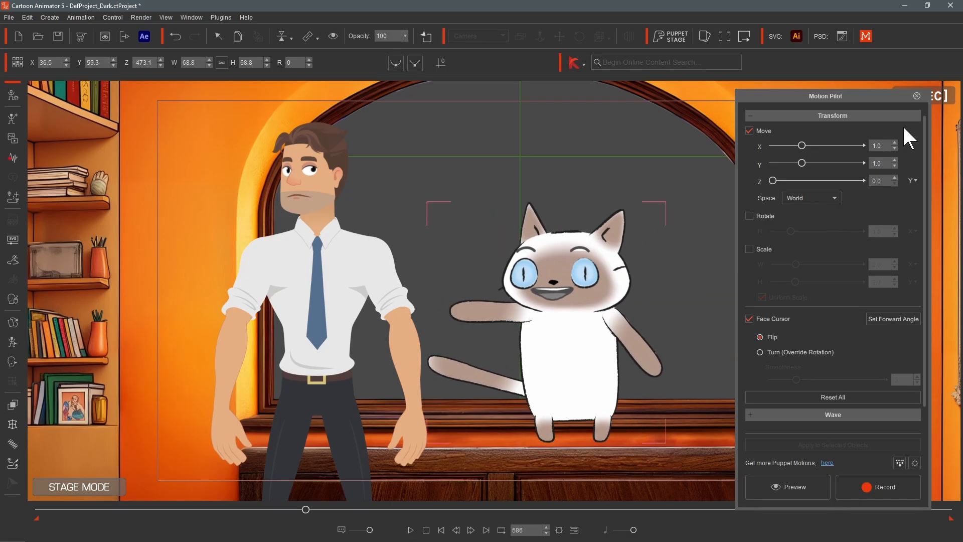
left_click(917, 96)
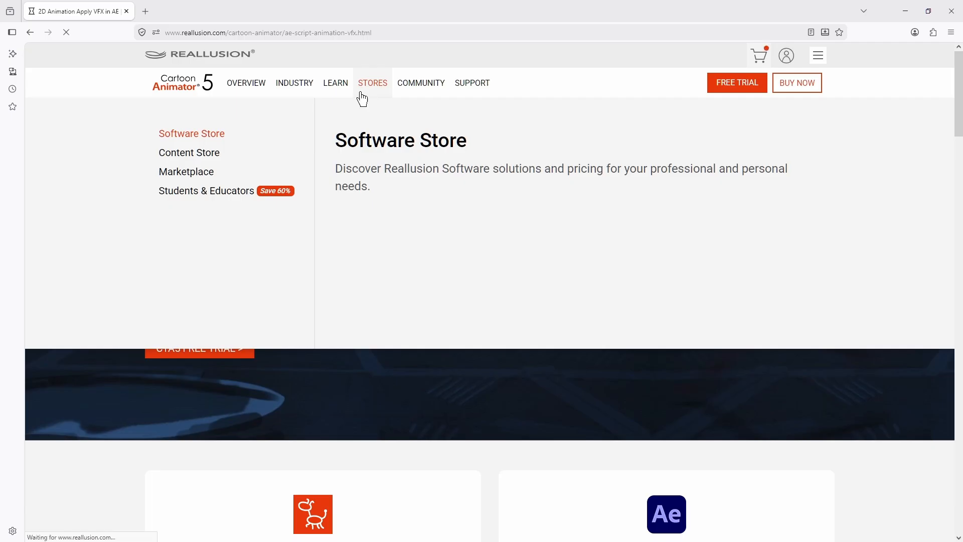
- Switch to the Reallusion website and download the free AE Script for CTA
scroll(477, 226, "down", 8)
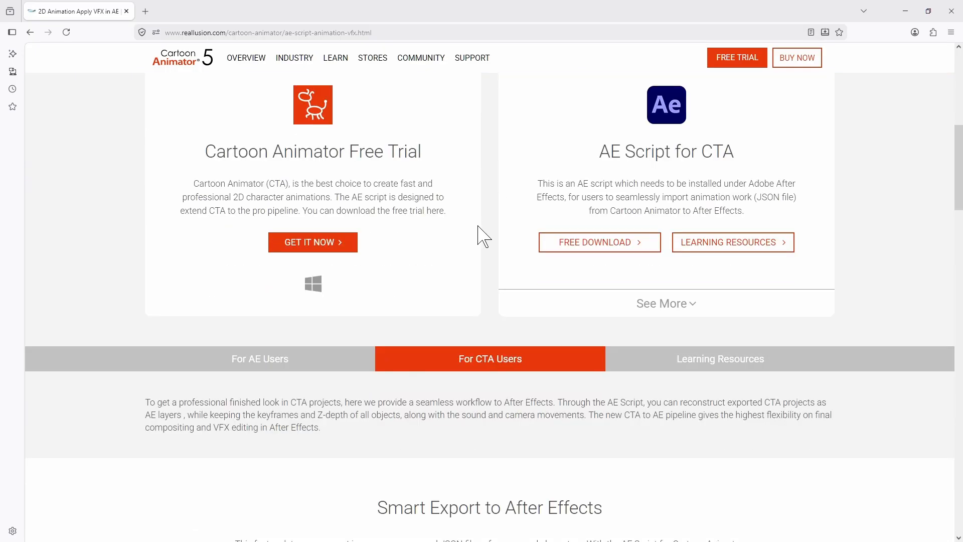
left_click(638, 243)
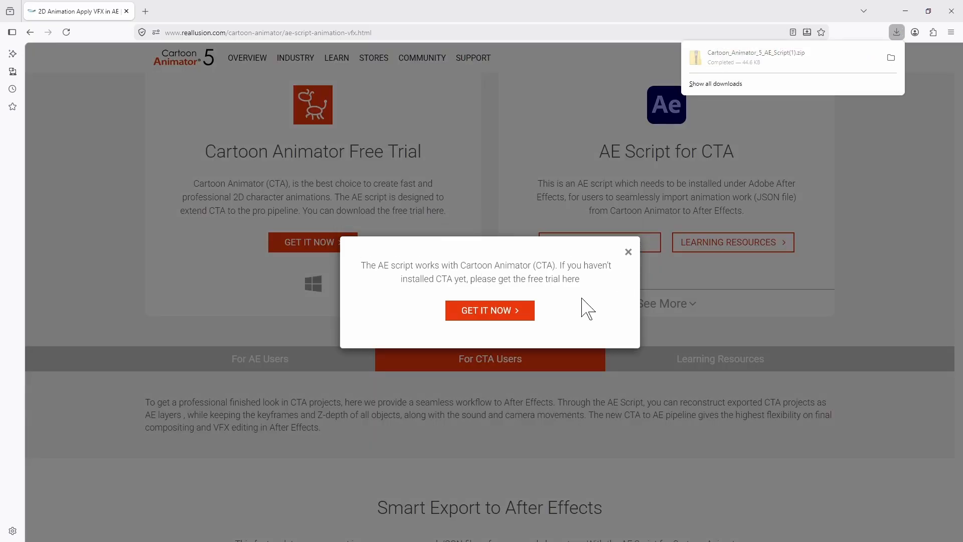
left_click(500, 312)
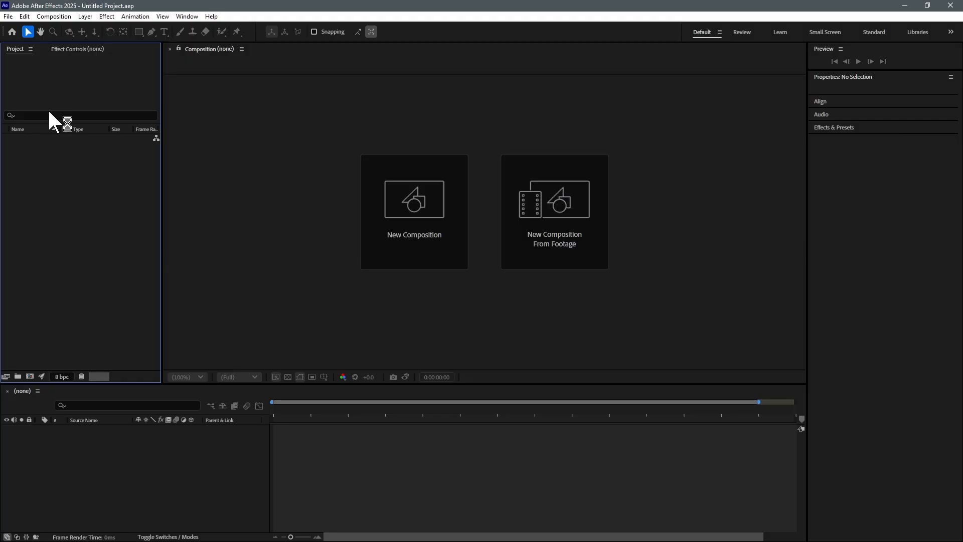
- Switch to After Effects and run the downloaded Cartoon Animator AE script file
left_click(8, 16)
mouse_move(40, 288)
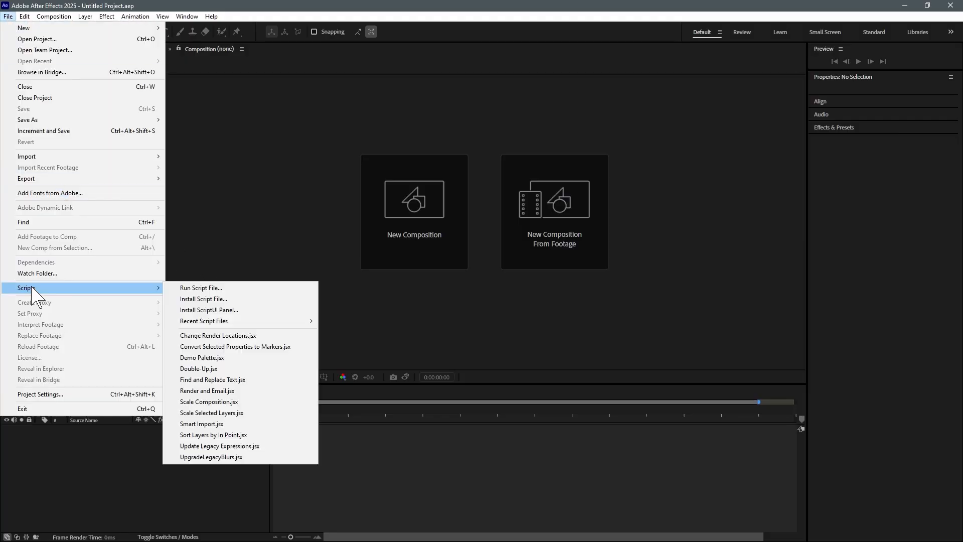
left_click(224, 291)
double_click(351, 105)
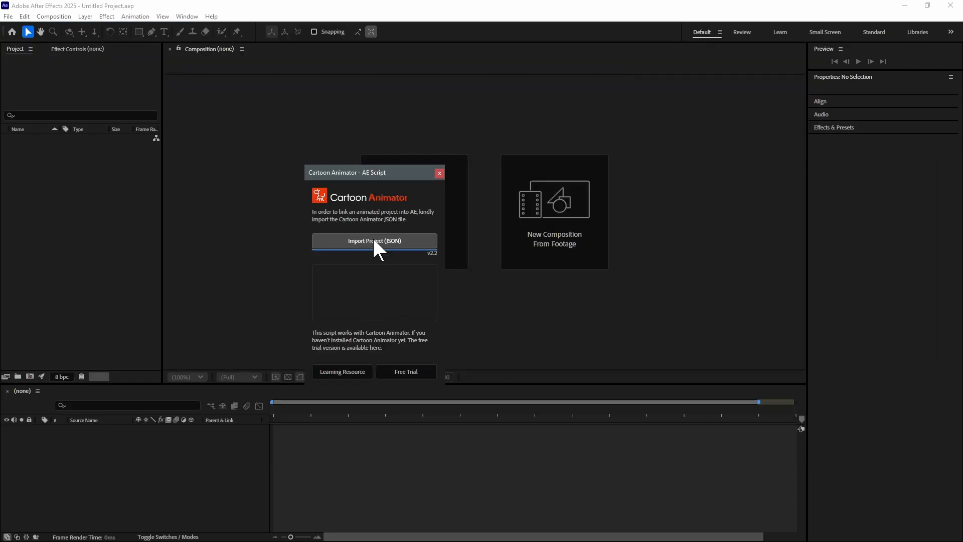
- Import Composite.json from the Desktop through the script, dismiss the completion alerts, and close the script panel
left_click(373, 242)
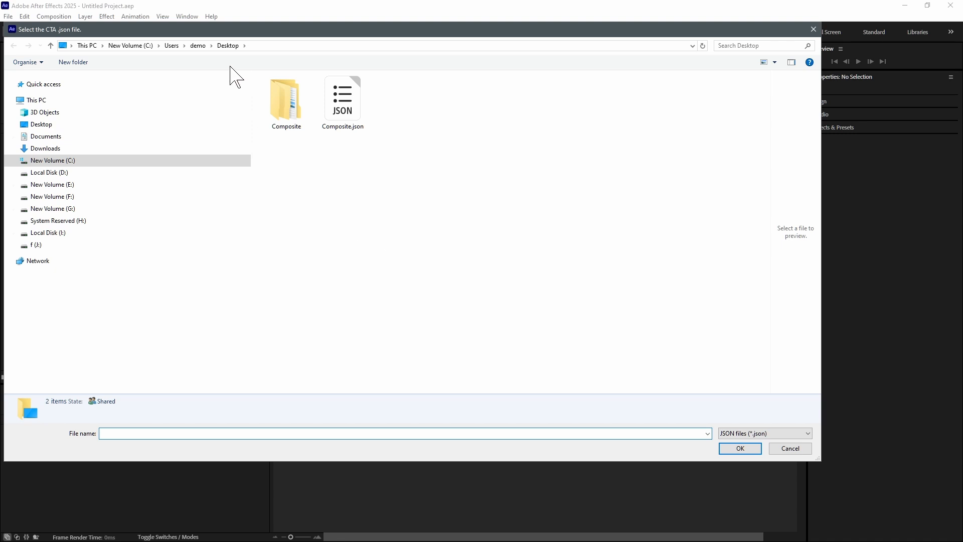
left_click(361, 120)
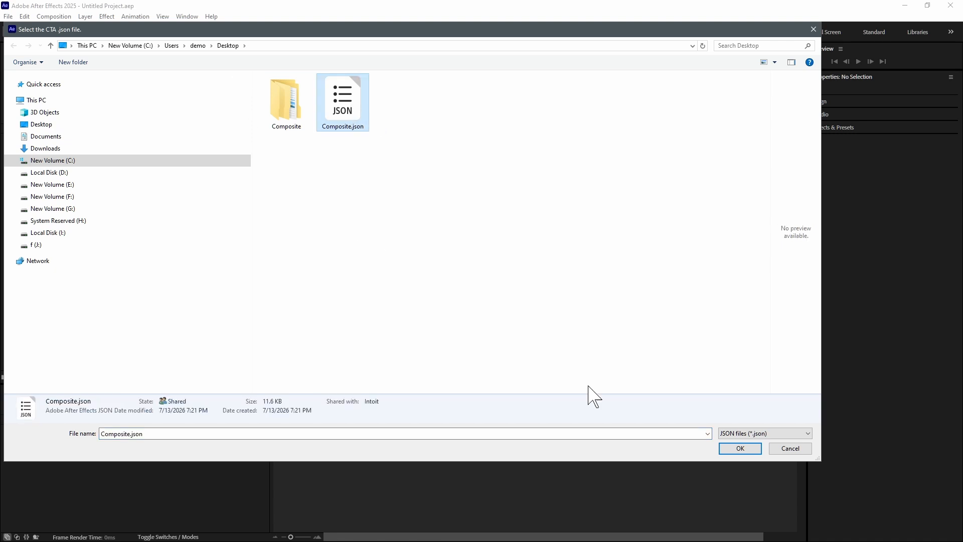
left_click(736, 448)
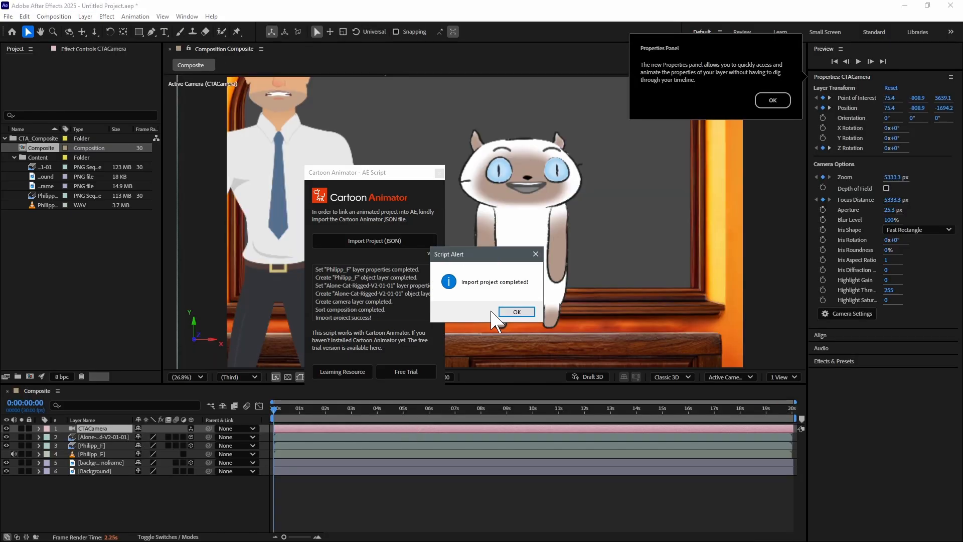
left_click(511, 312)
left_click(773, 100)
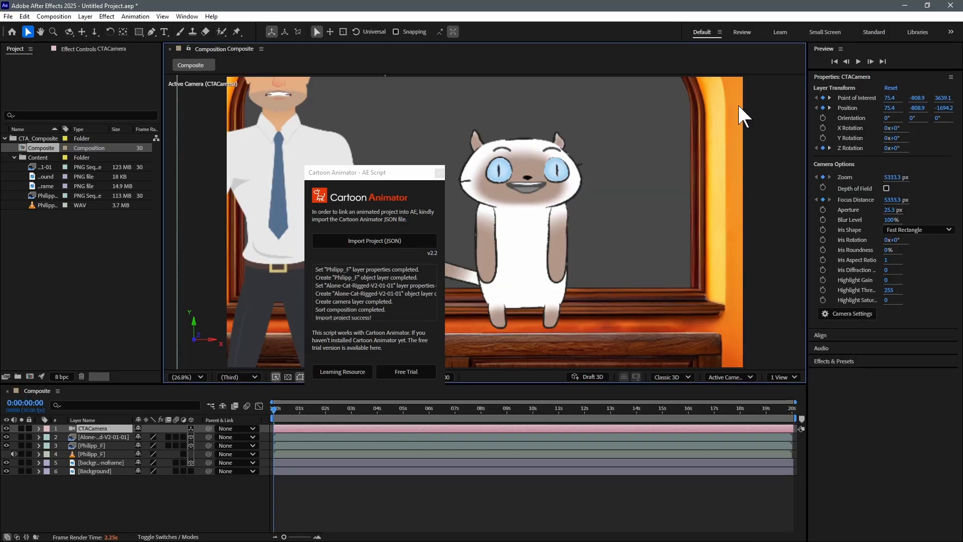
left_click(440, 172)
- Zoom out the composition viewer, step two frames in, and pan the CTACamera sideways with the camera track tool
scroll(441, 246, "down", 3)
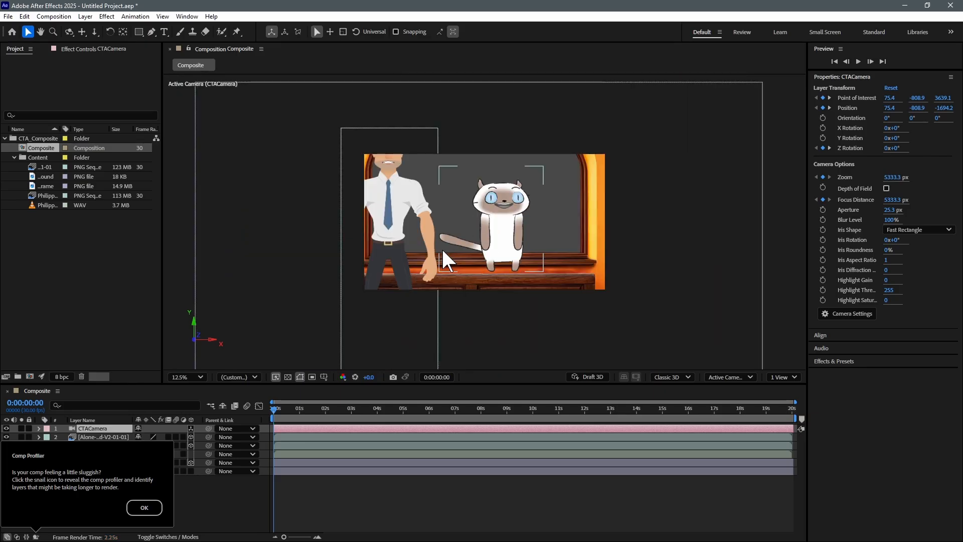
left_click_drag(291, 411, 274, 433)
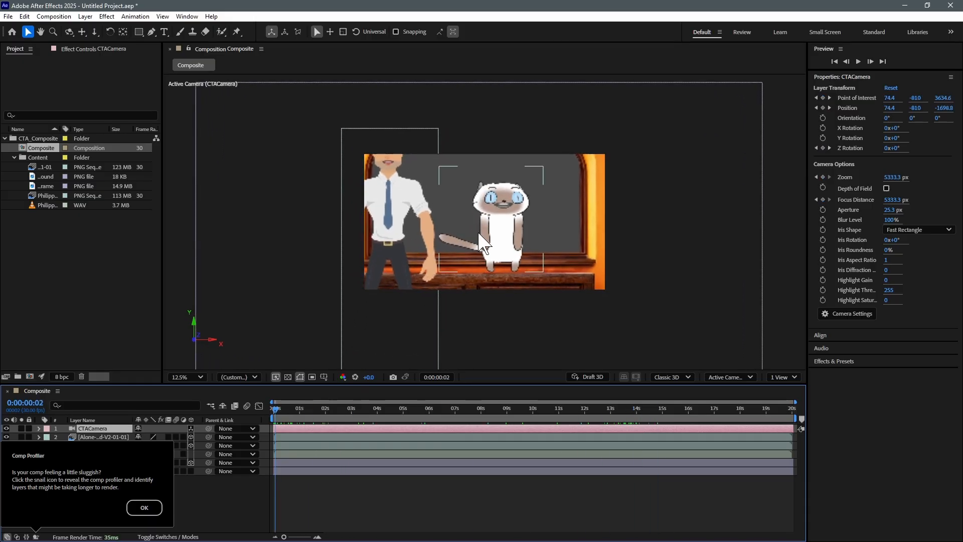
key("c")
key("c")
key("c")
key("c")
key("c")
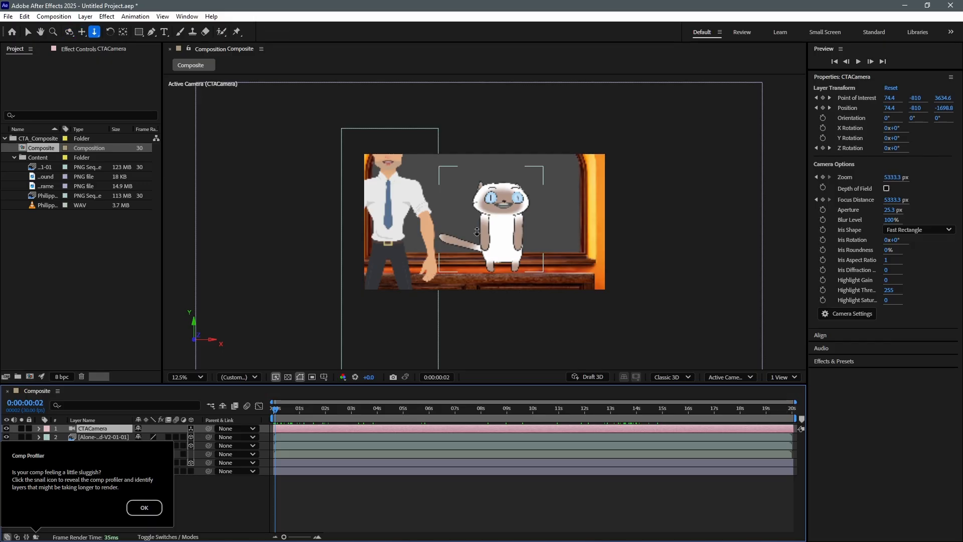
left_click_drag(472, 230, 505, 231)
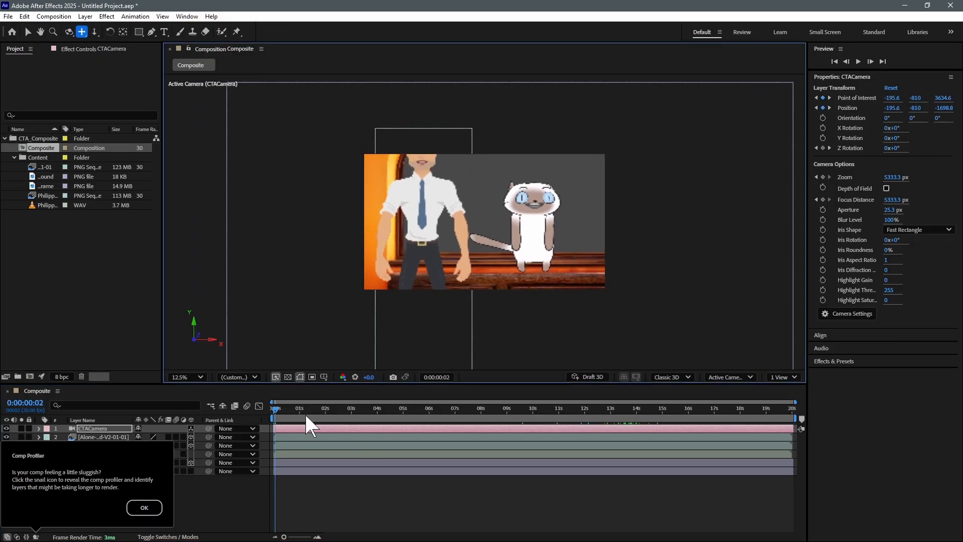
- Undo the previous camera pan and reposition the CTACamera at the first frame with the camera track tool
key("u")
key("ctrl+z")
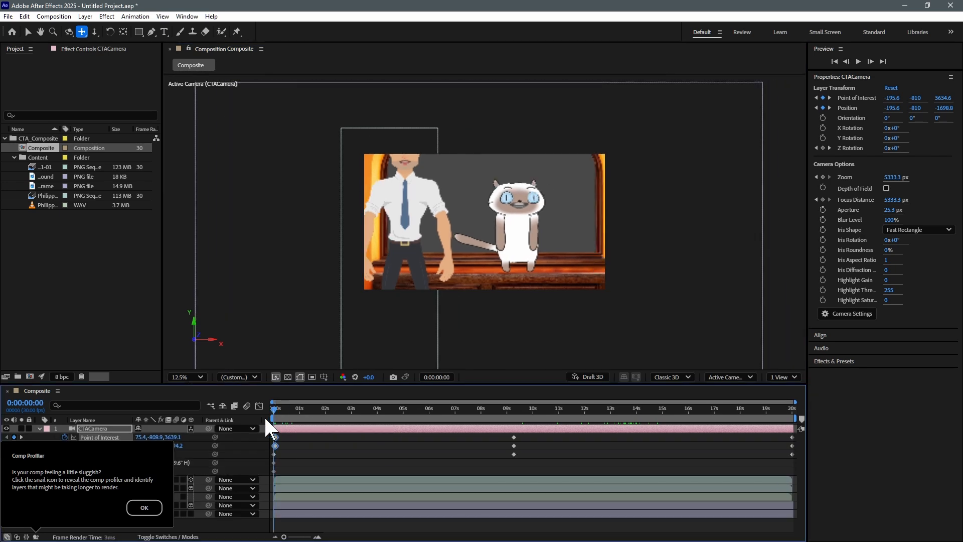
left_click(274, 415)
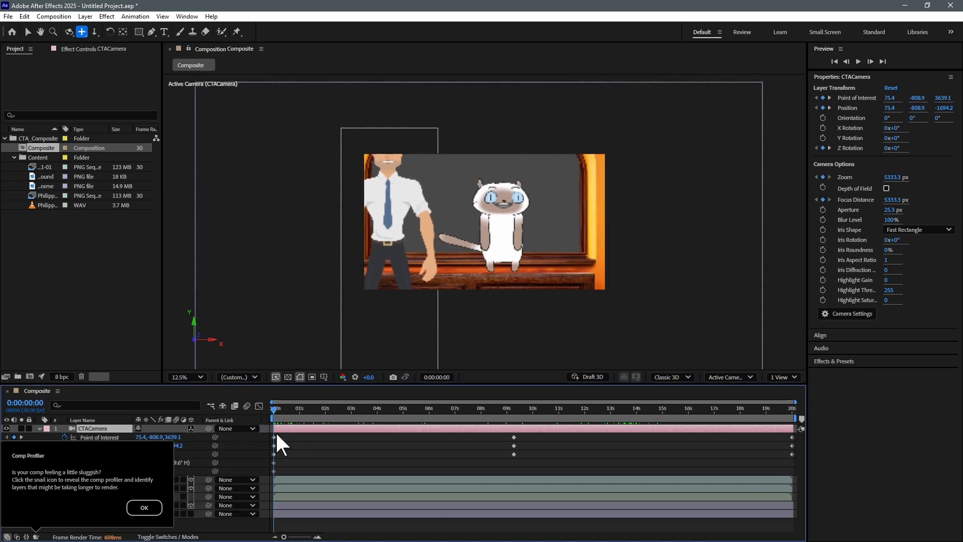
left_click_drag(411, 240, 456, 251)
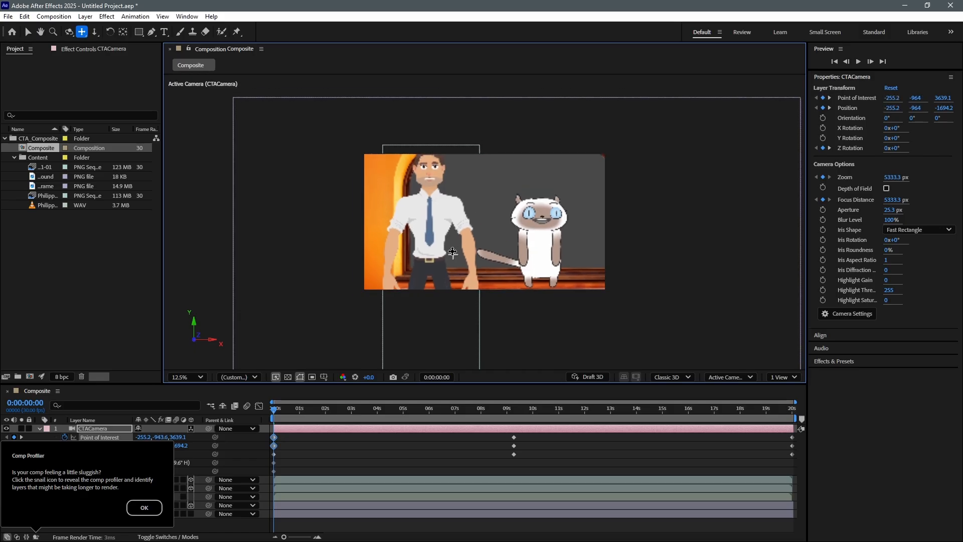
- Move to about 9 seconds and pan the CTACamera sideways to frame both the man and the cat
left_click_drag(321, 410, 516, 414)
left_click_drag(475, 214, 503, 213)
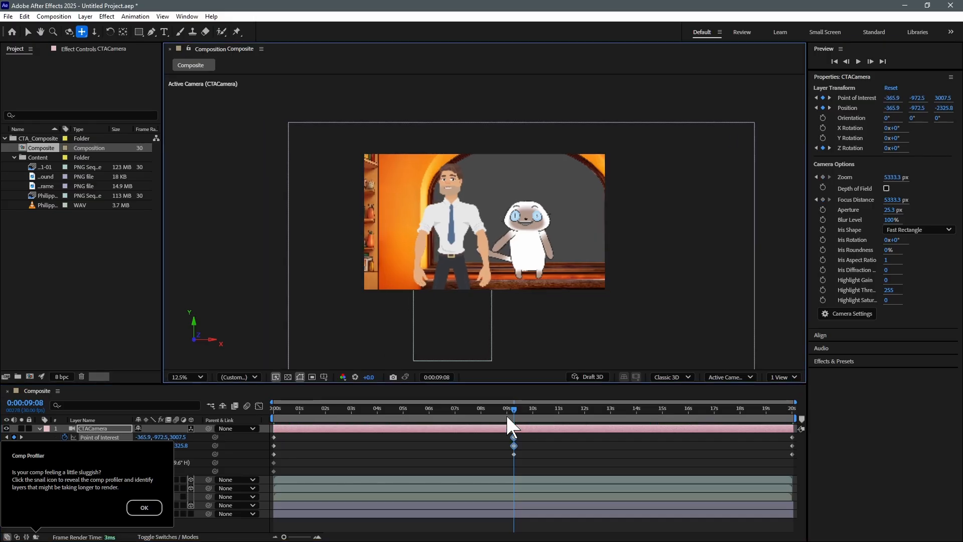
- Play back the camera move from the beginning of the composition
left_click_drag(509, 413, 234, 432)
key("space")
key("space")
- Adjust the camera framing and delete the CTACamera's keyframes at the end of the timeline
left_click_drag(478, 216, 490, 242)
left_click_drag(351, 407, 603, 409)
left_click_drag(784, 435, 800, 455)
key("Delete")
- Dismiss the Comp Profiler tip and apply Keyframe Assistant easing to the camera's keyframes at about 9 seconds
left_click_drag(512, 410, 524, 461)
right_click(513, 437)
left_click(144, 507)
left_click(144, 507)
right_click(513, 434)
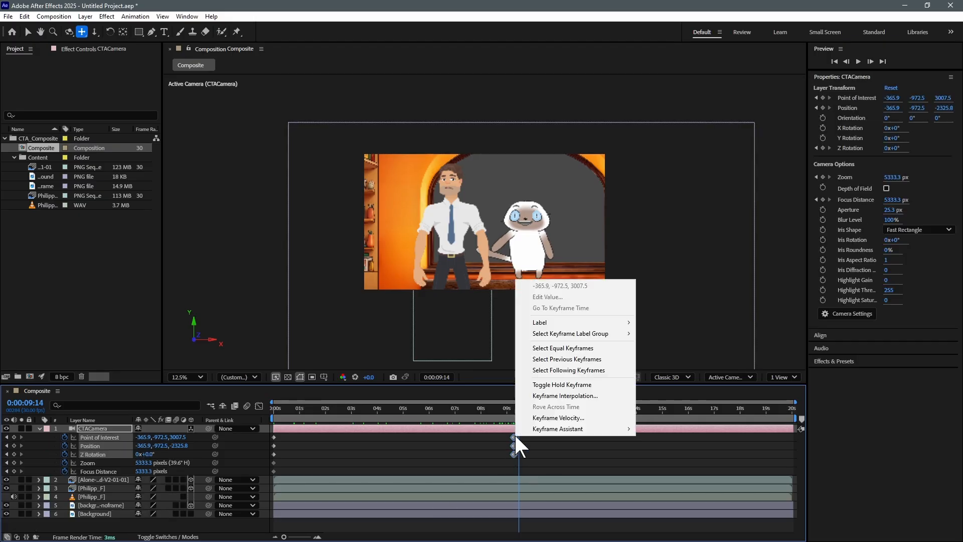
mouse_move(577, 429)
left_click(669, 474)
mouse_move(516, 411)
left_mouse_down()
mouse_move(484, 409)
mouse_move(518, 411)
left_mouse_up()
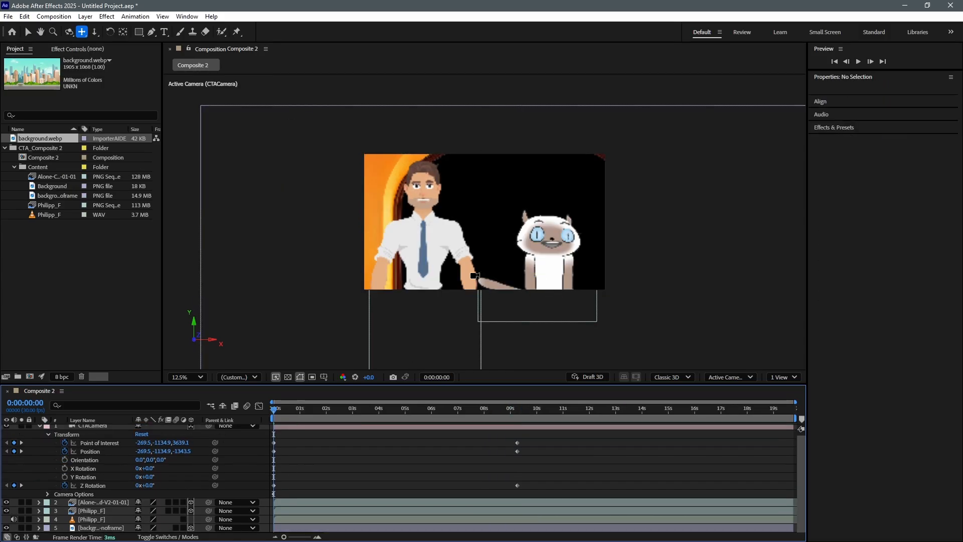
- Add background.webp from the project into the Composite 2 timeline as a layer
left_click(343, 377)
left_click(372, 435)
left_click(343, 376)
left_click(357, 389)
left_click_drag(53, 140, 139, 489)
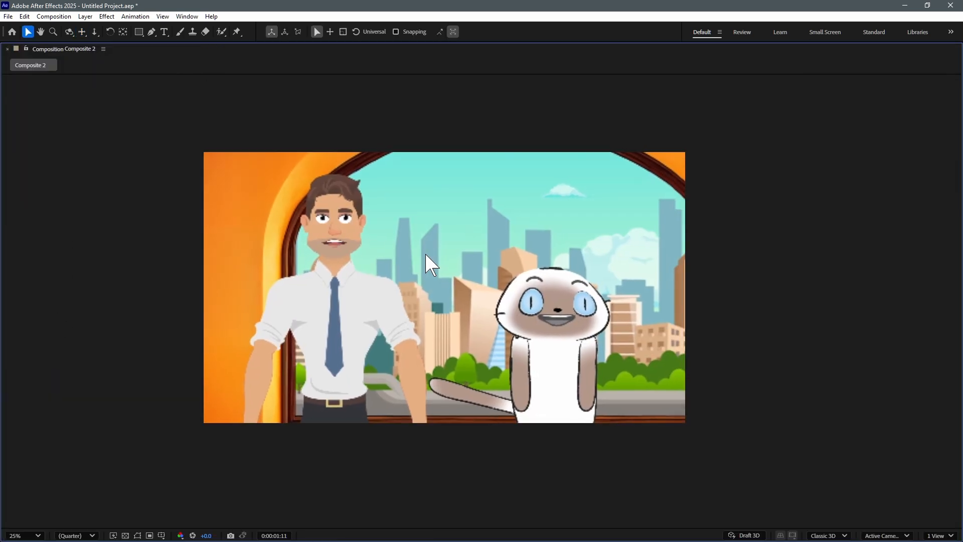